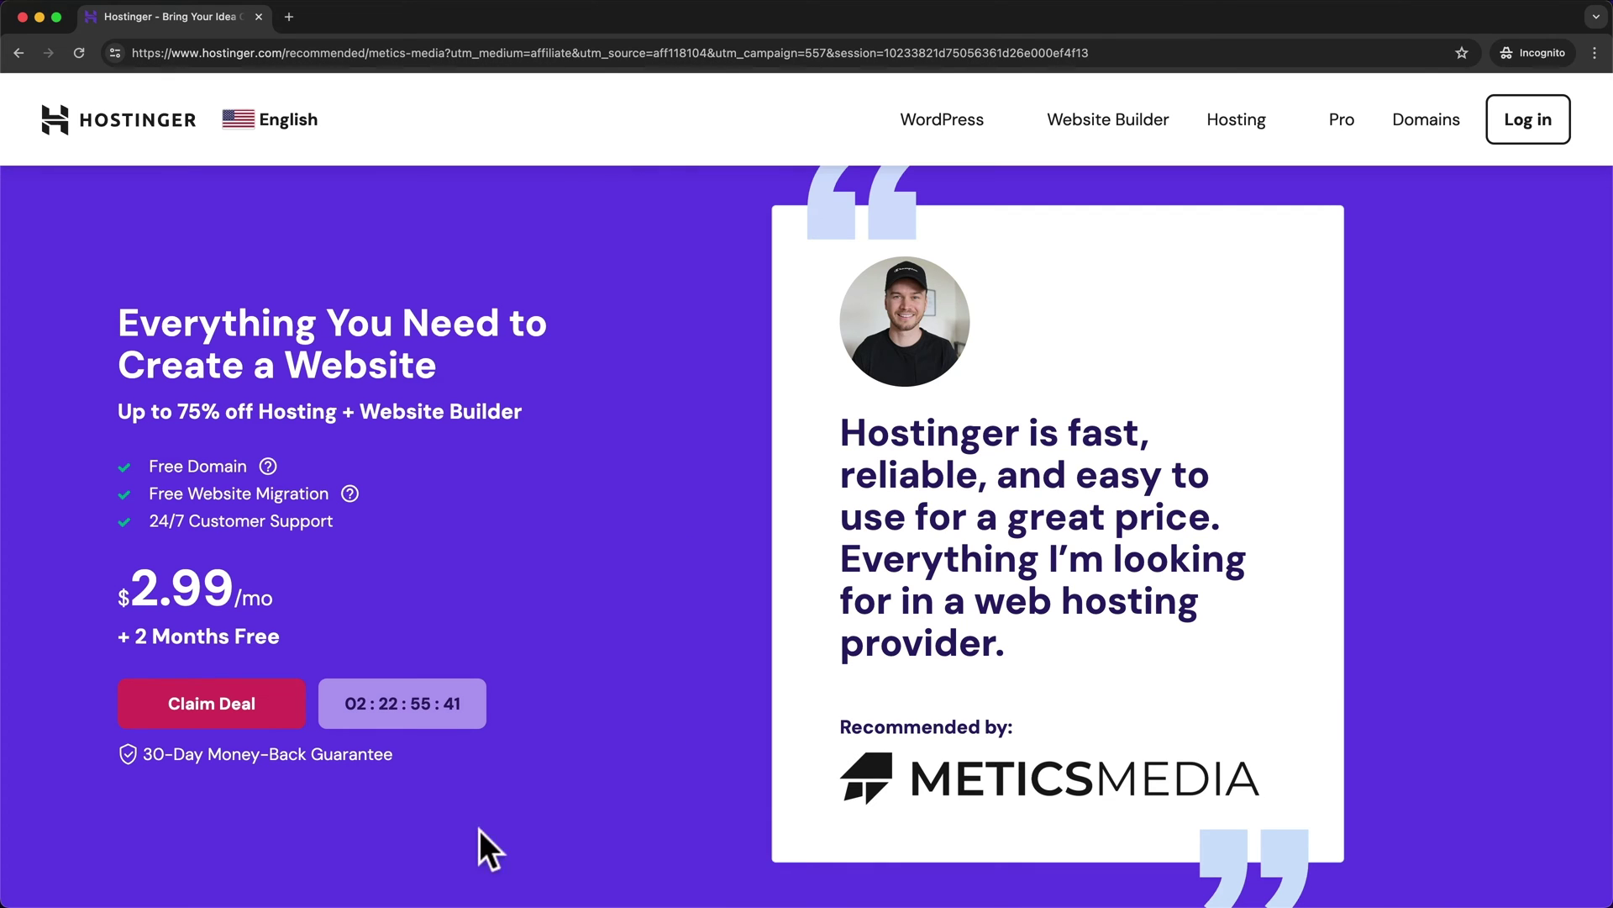
left_click(254, 714)
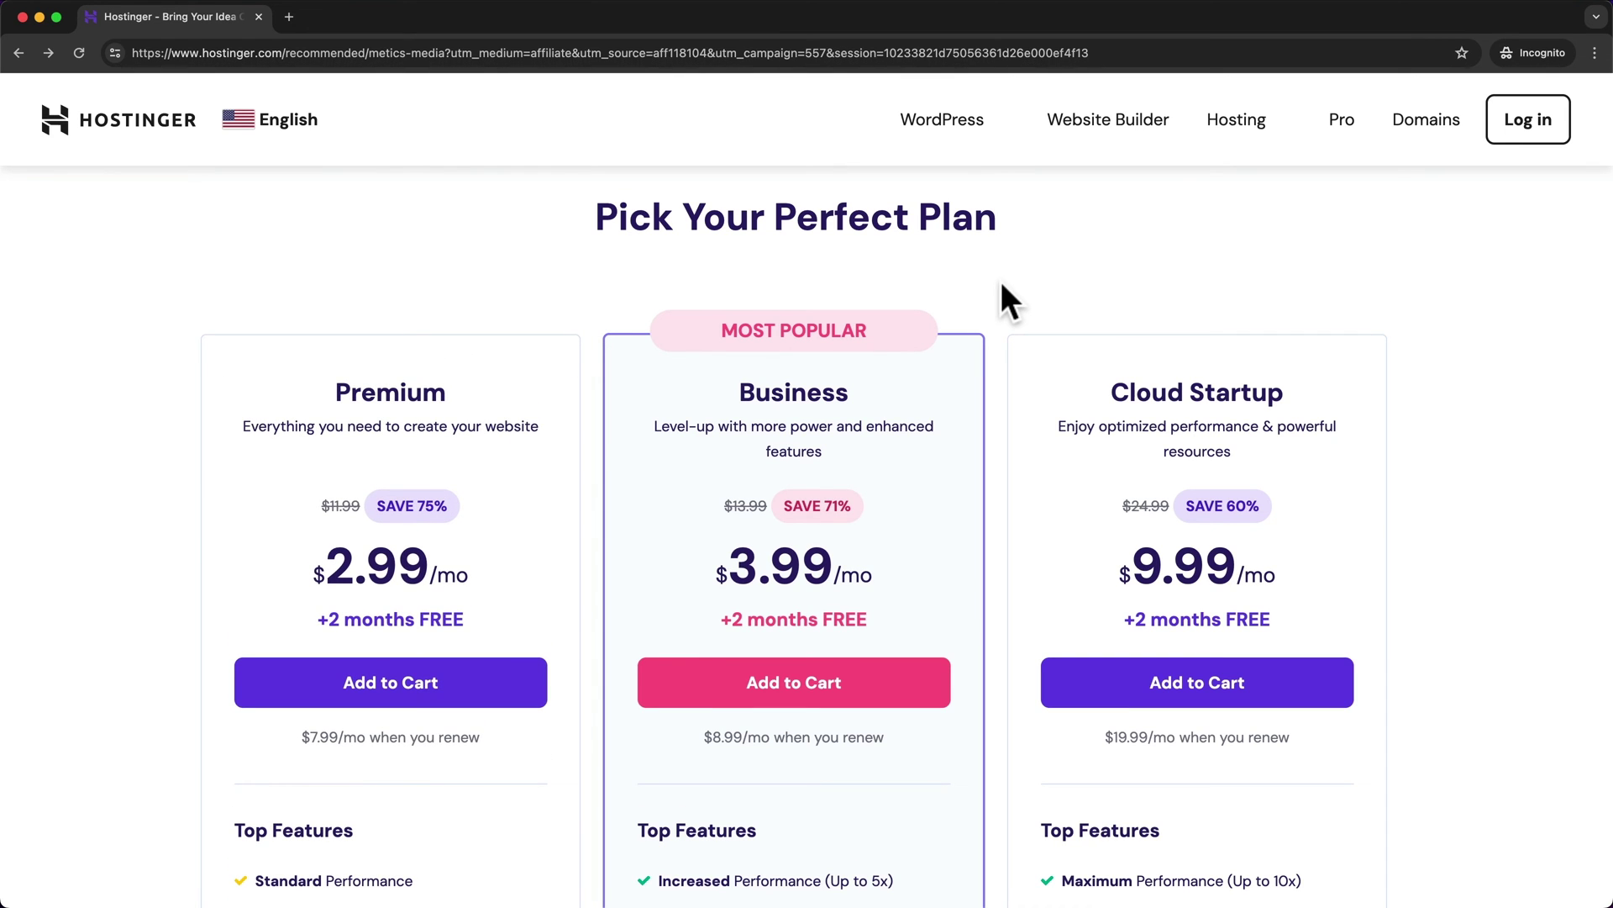
scroll(1001, 281, "down", 1)
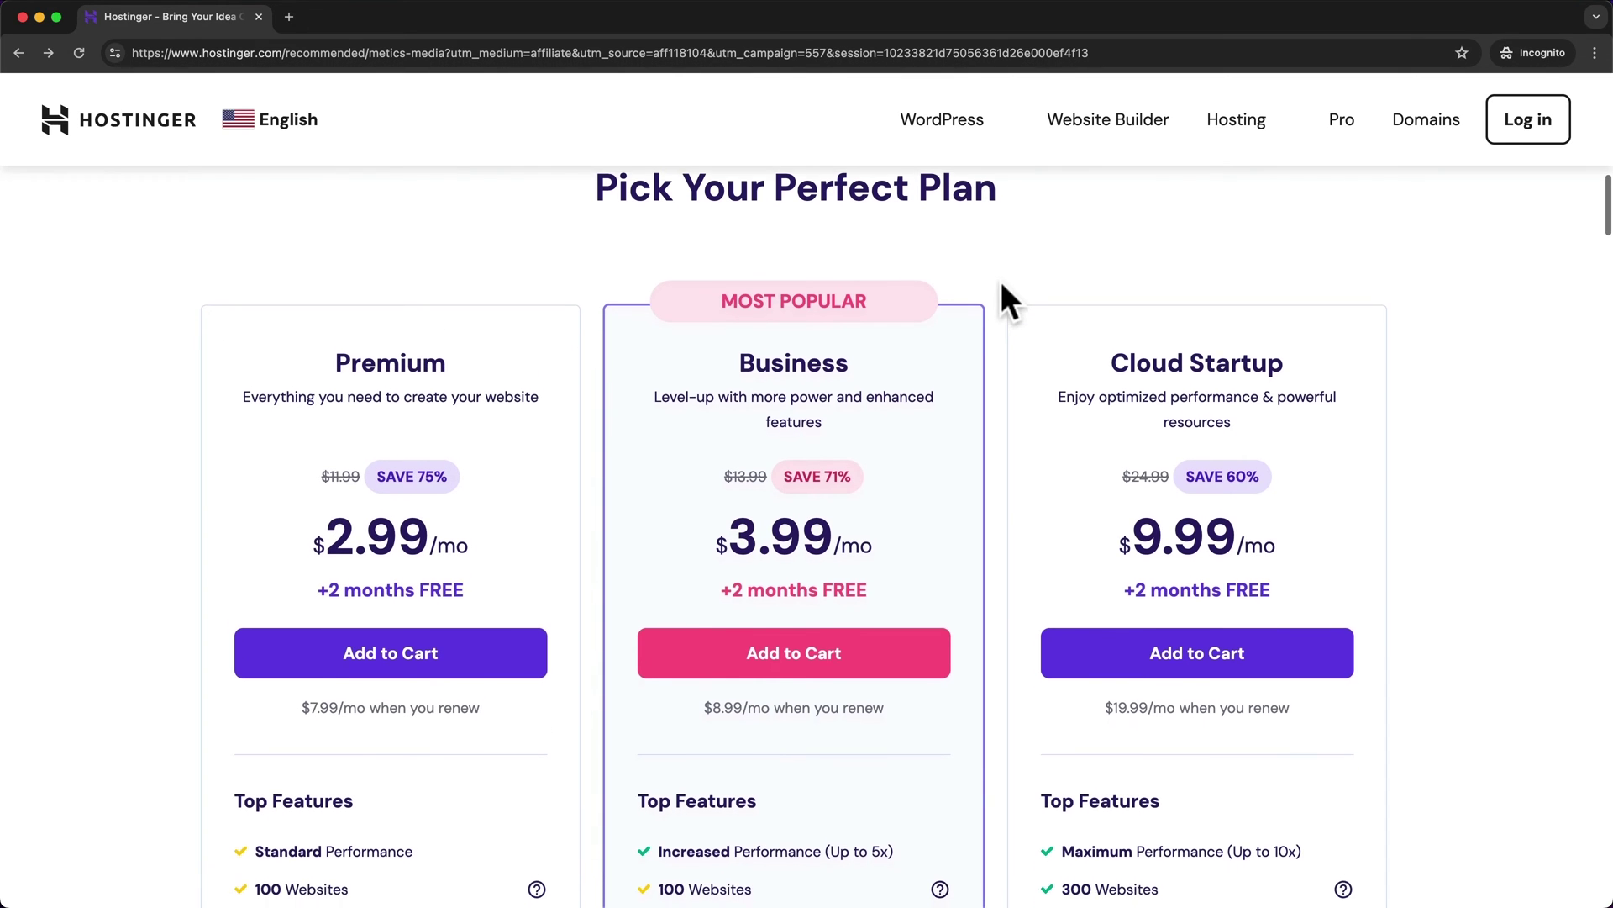
left_click_drag(741, 320, 866, 324)
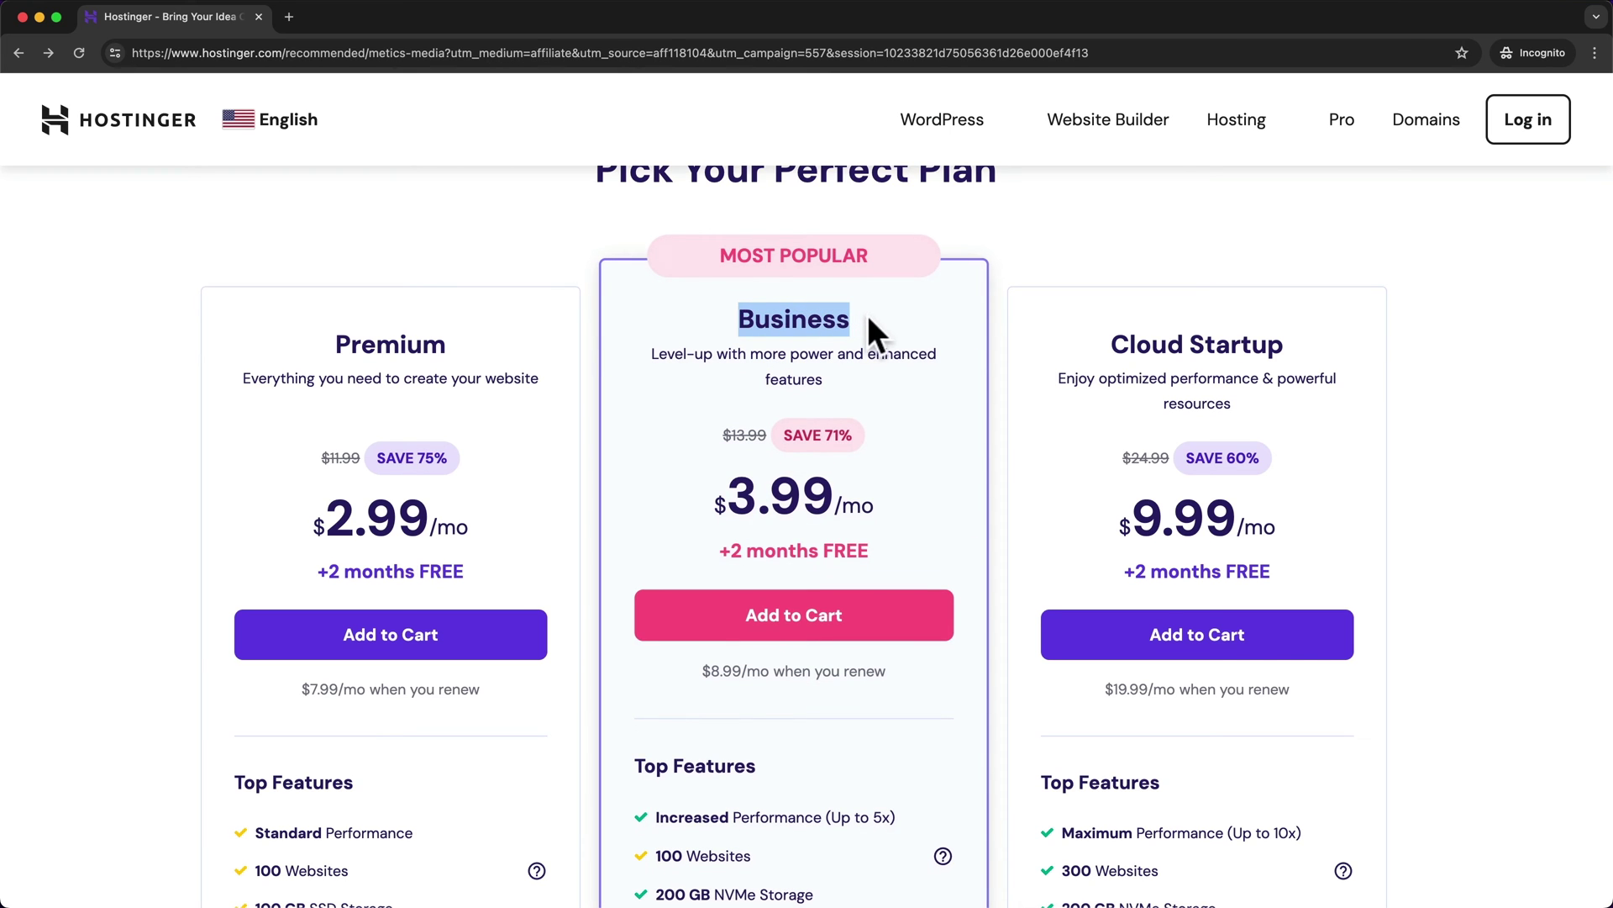
scroll(911, 338, "down", 4)
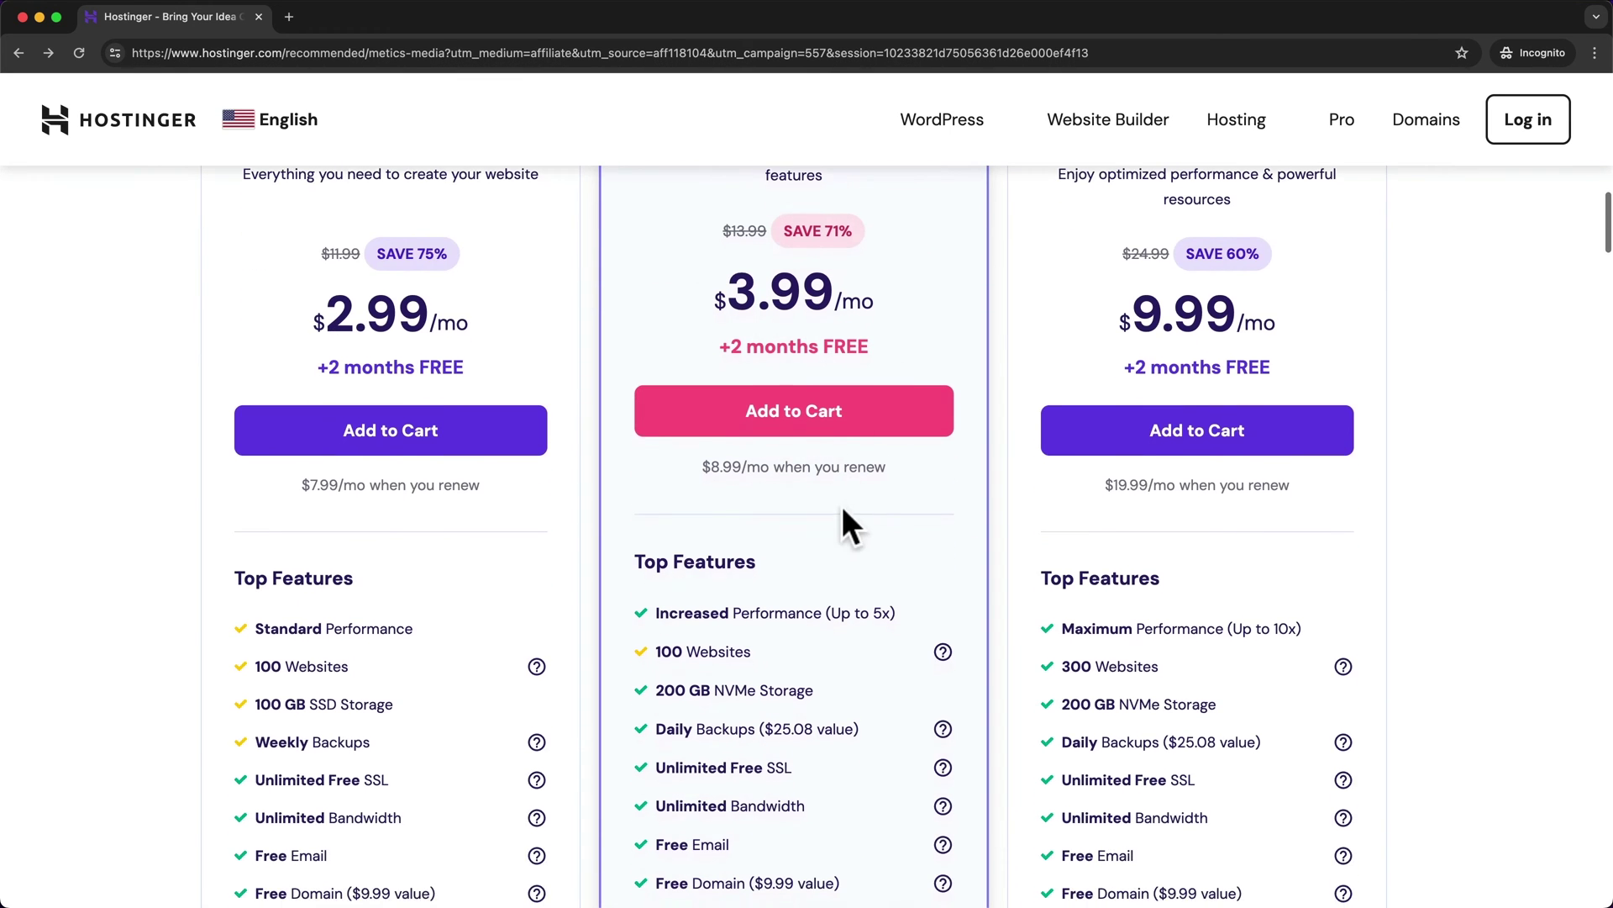
scroll(843, 509, "down", 3)
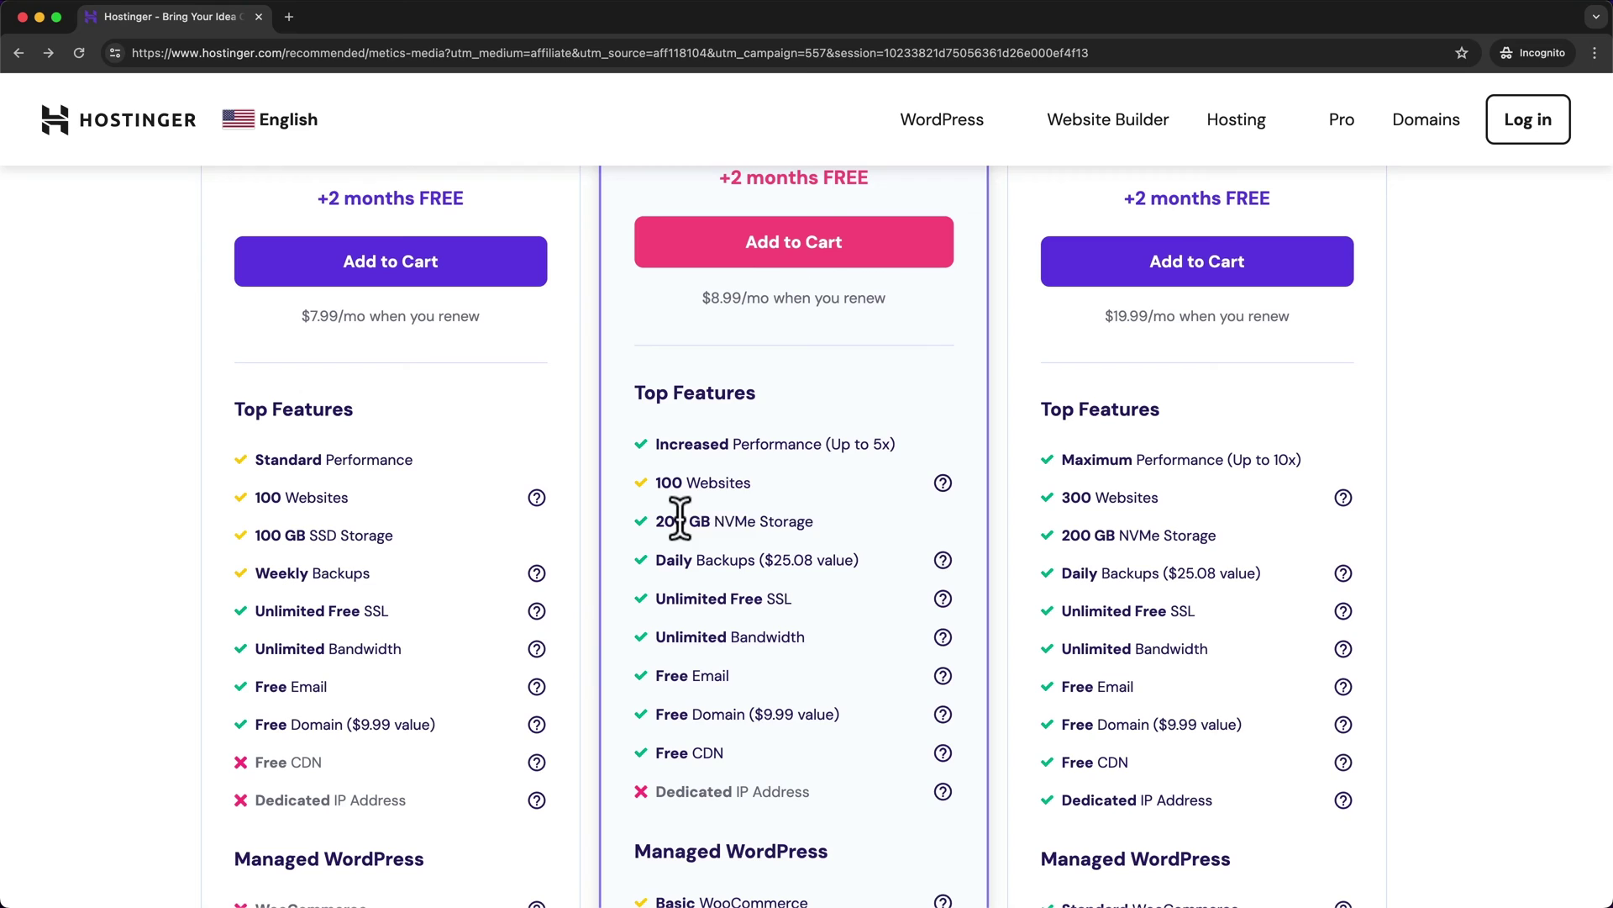
triple_click(680, 519)
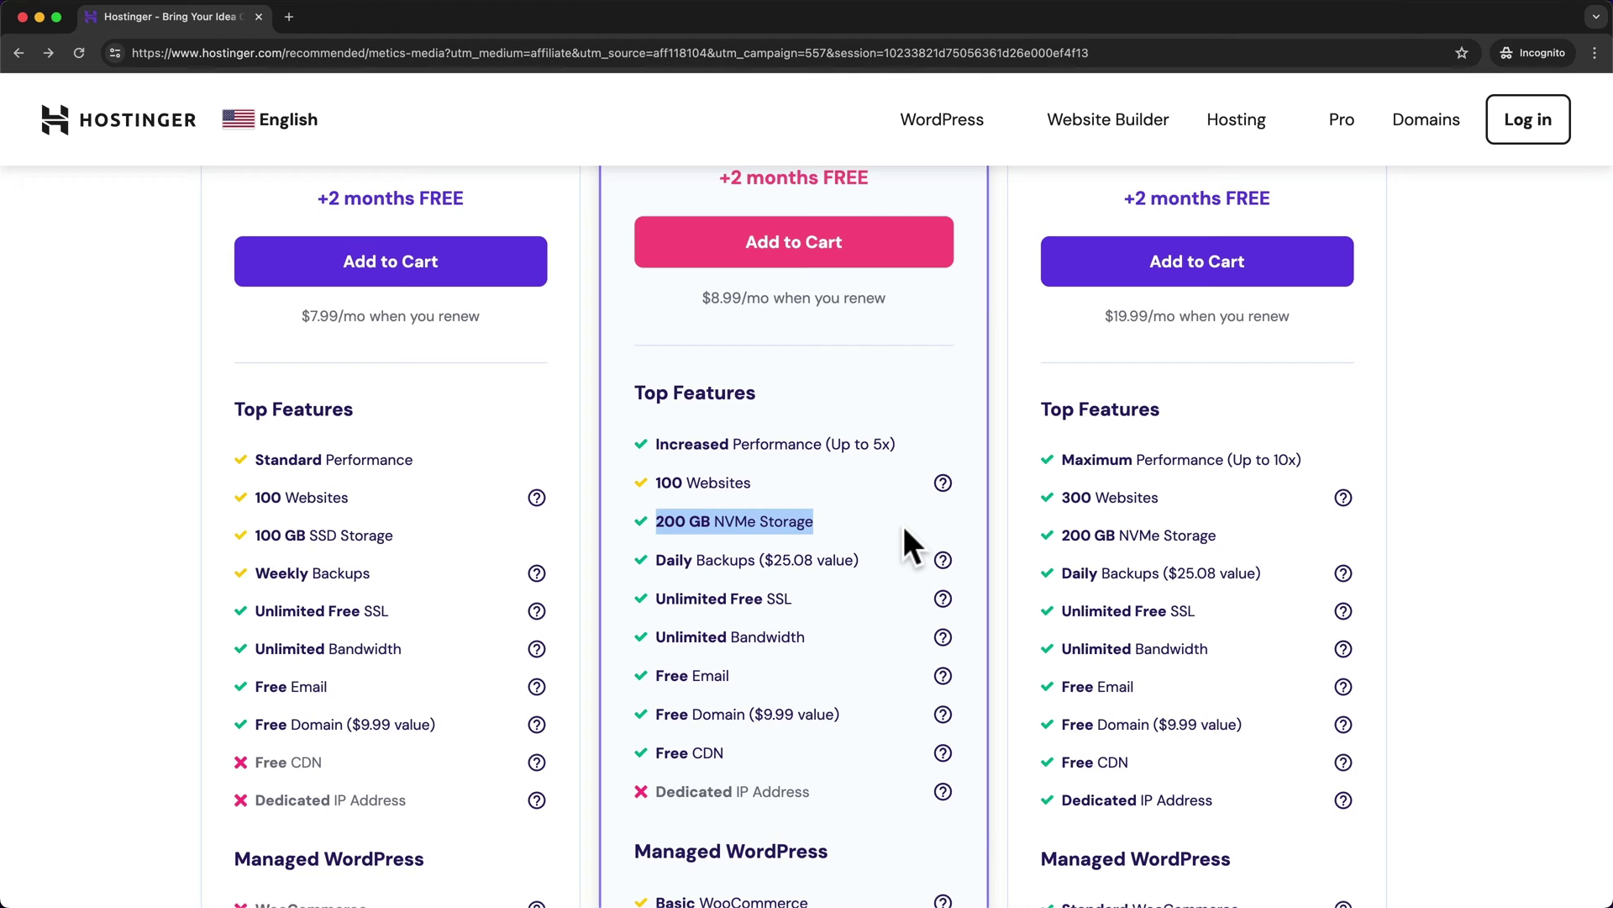
scroll(825, 527, "down", 3)
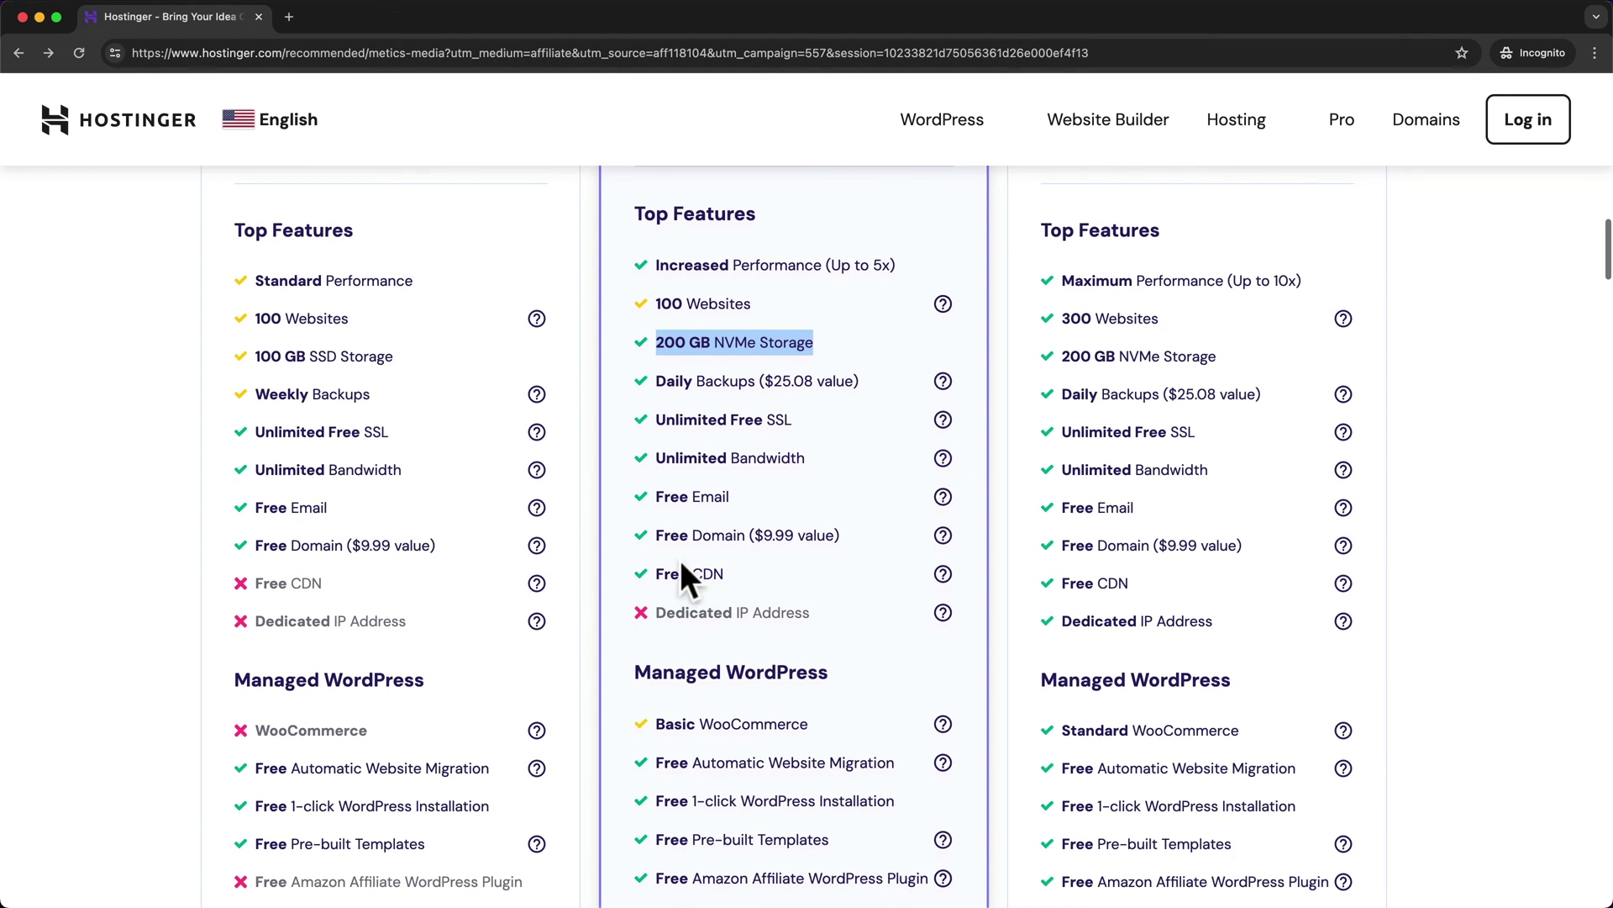
triple_click(656, 569)
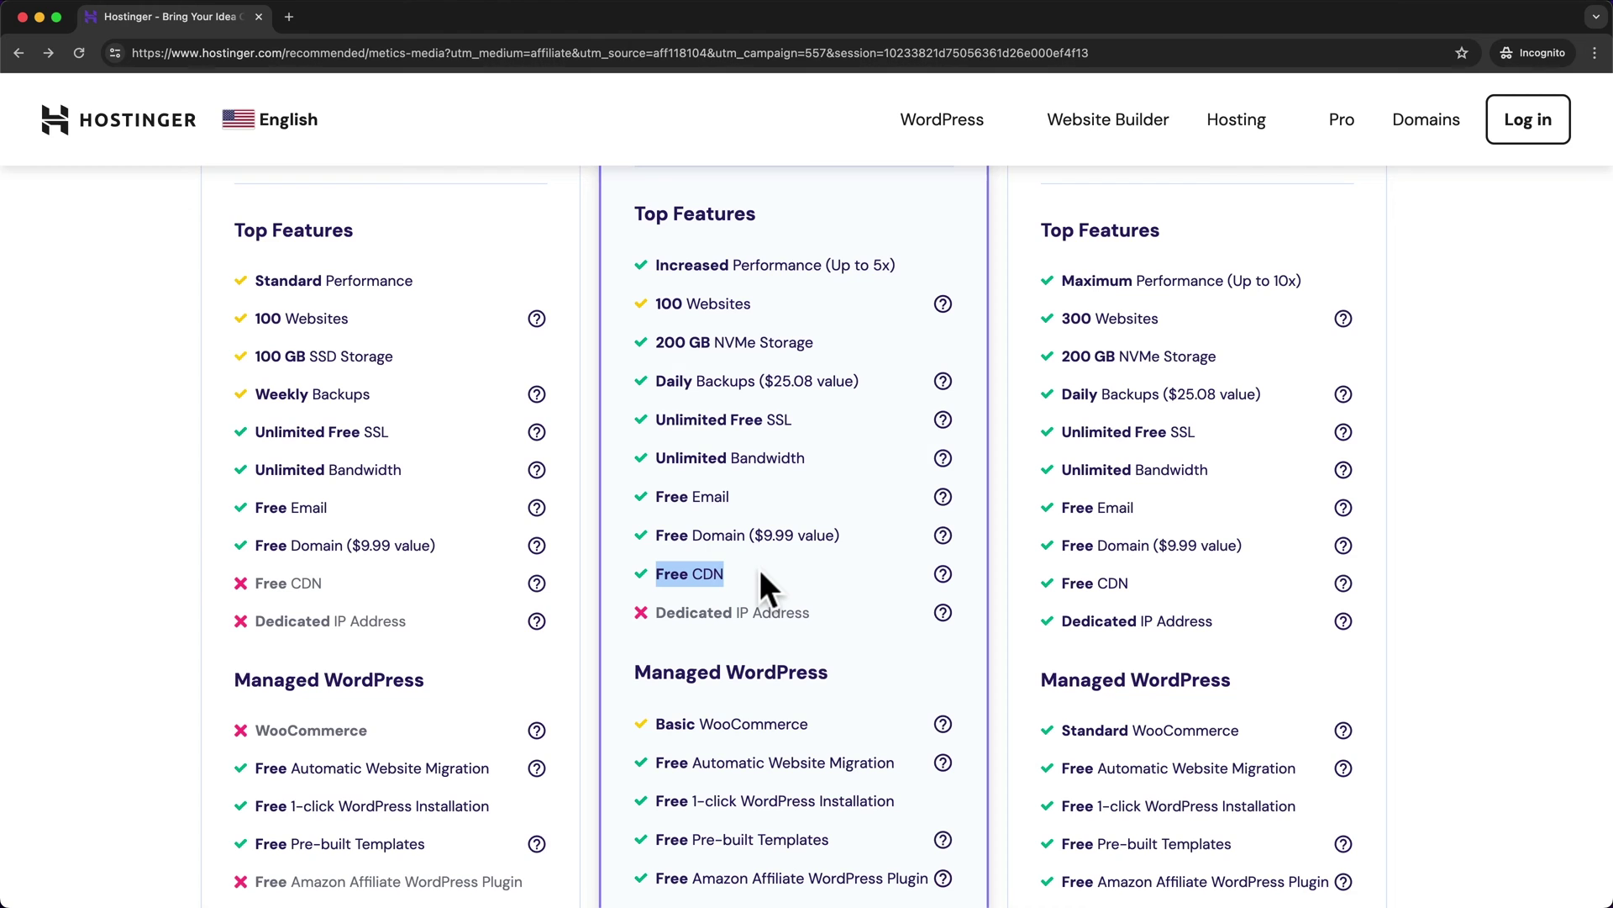
scroll(760, 569, "down", 3)
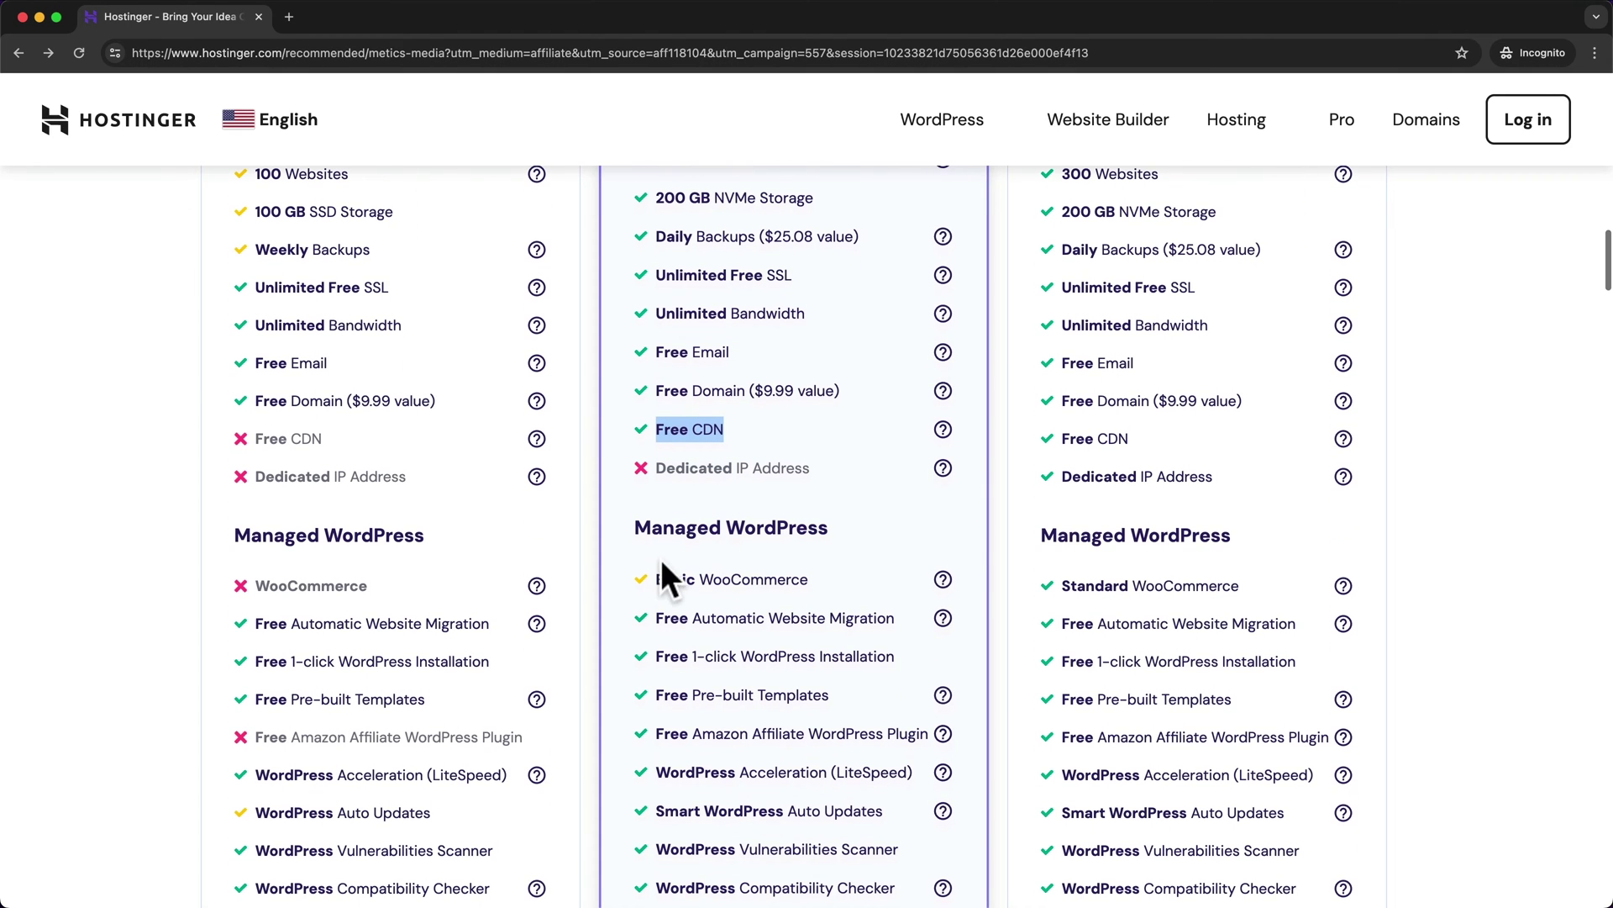
left_click(679, 579)
left_click_drag(679, 579, 829, 578)
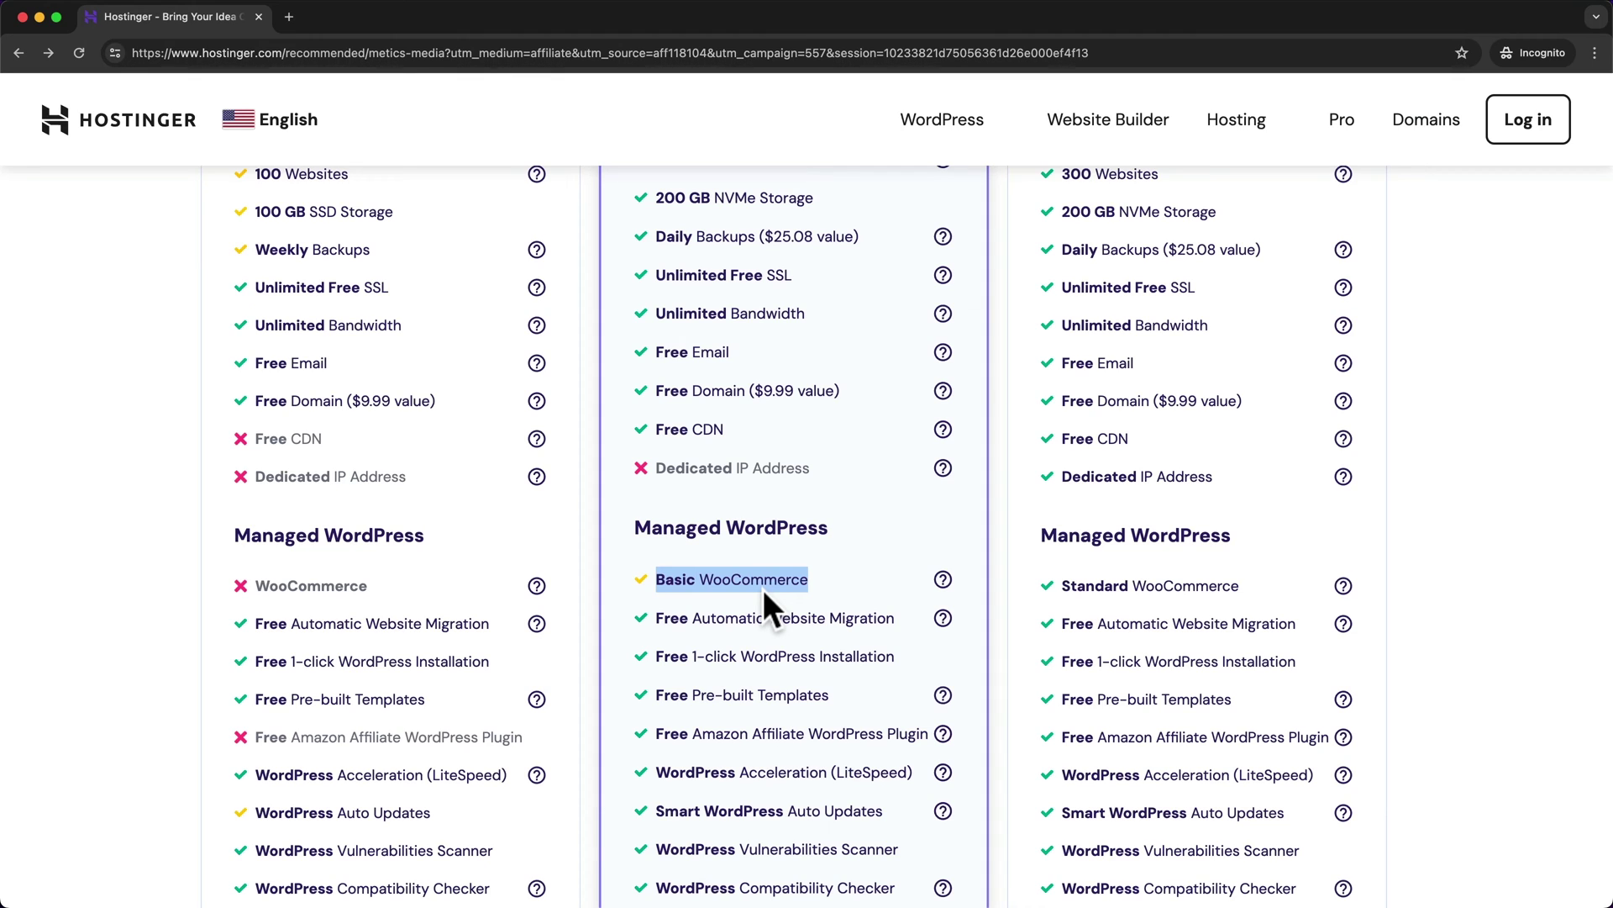
left_click(734, 578)
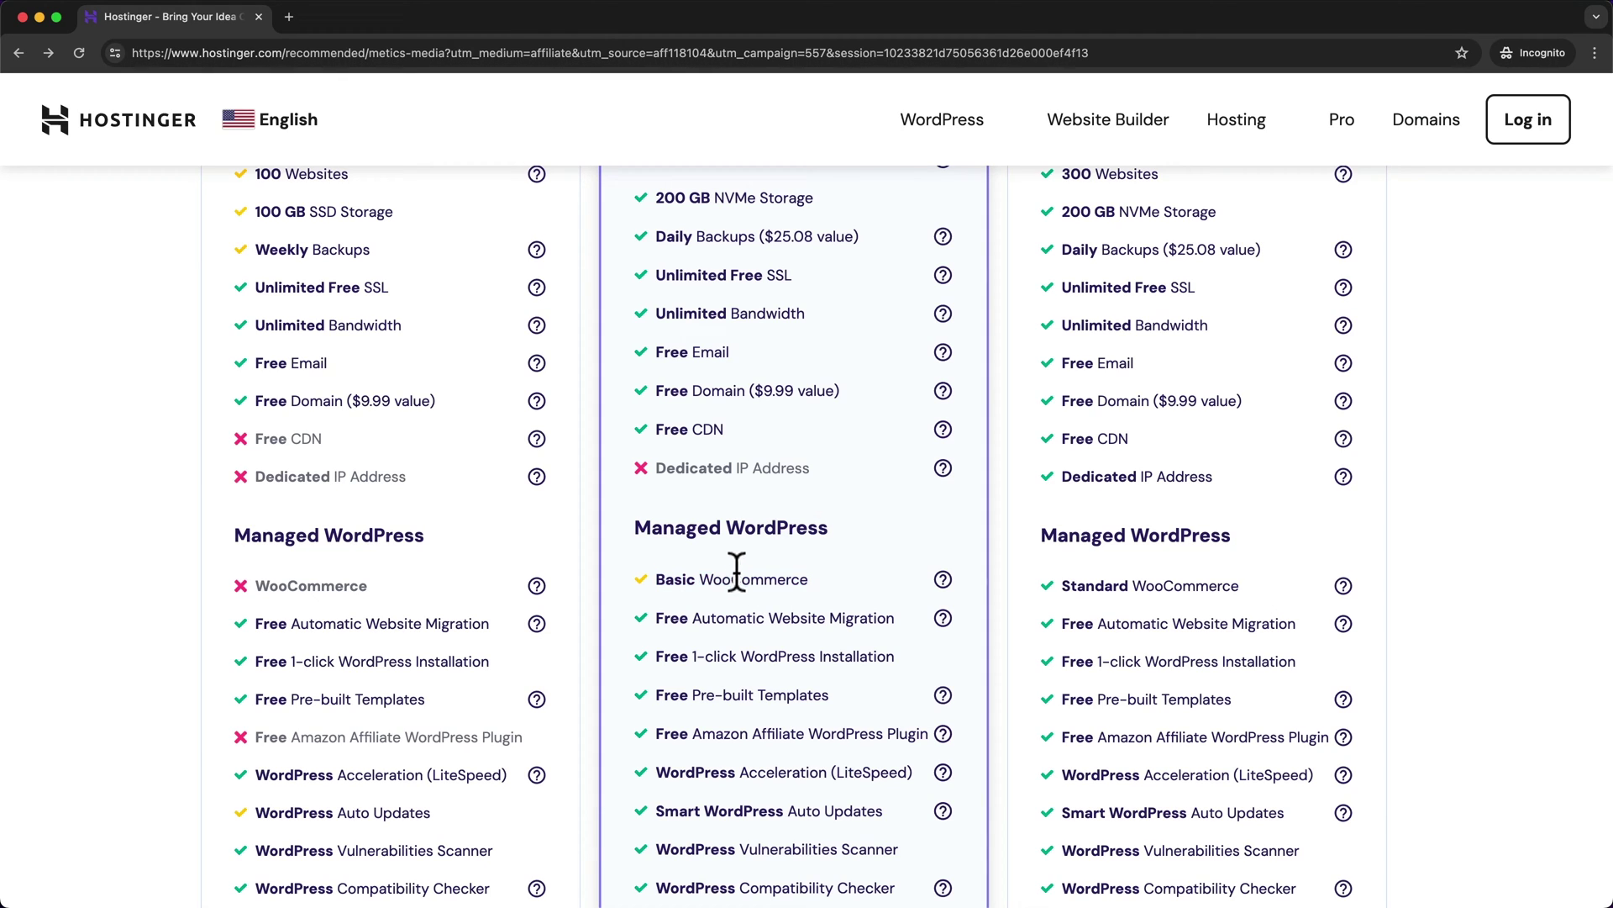
left_click_drag(700, 578, 838, 577)
left_click(841, 570)
scroll(811, 598, "up", 4)
scroll(810, 599, "up", 5)
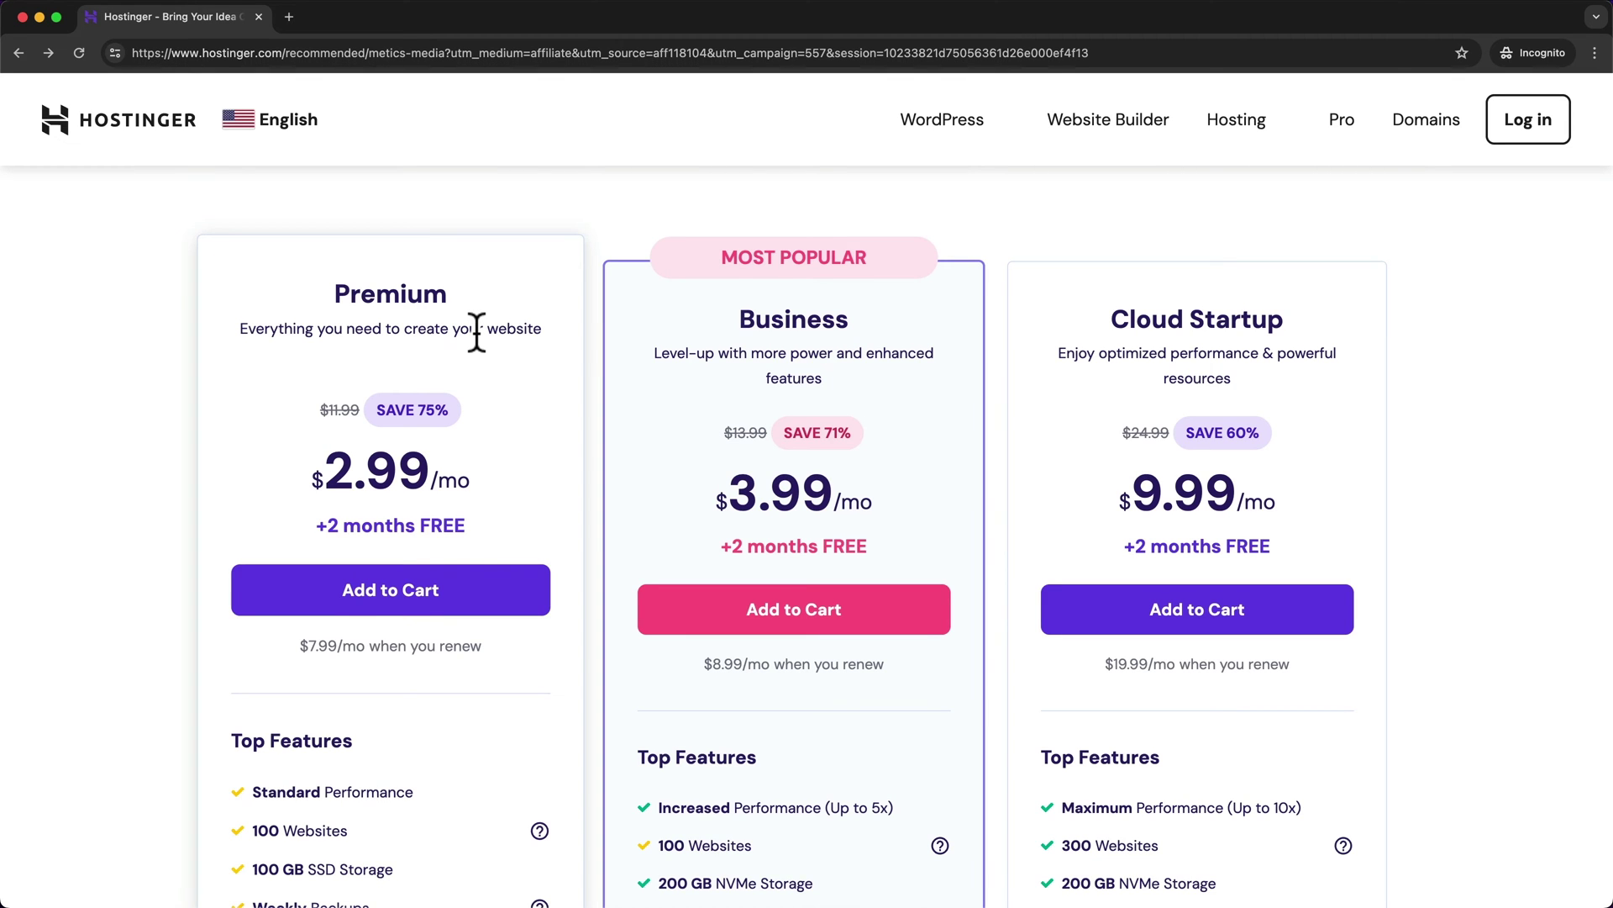
scroll(476, 332, "down", 1)
scroll(475, 333, "down", 1)
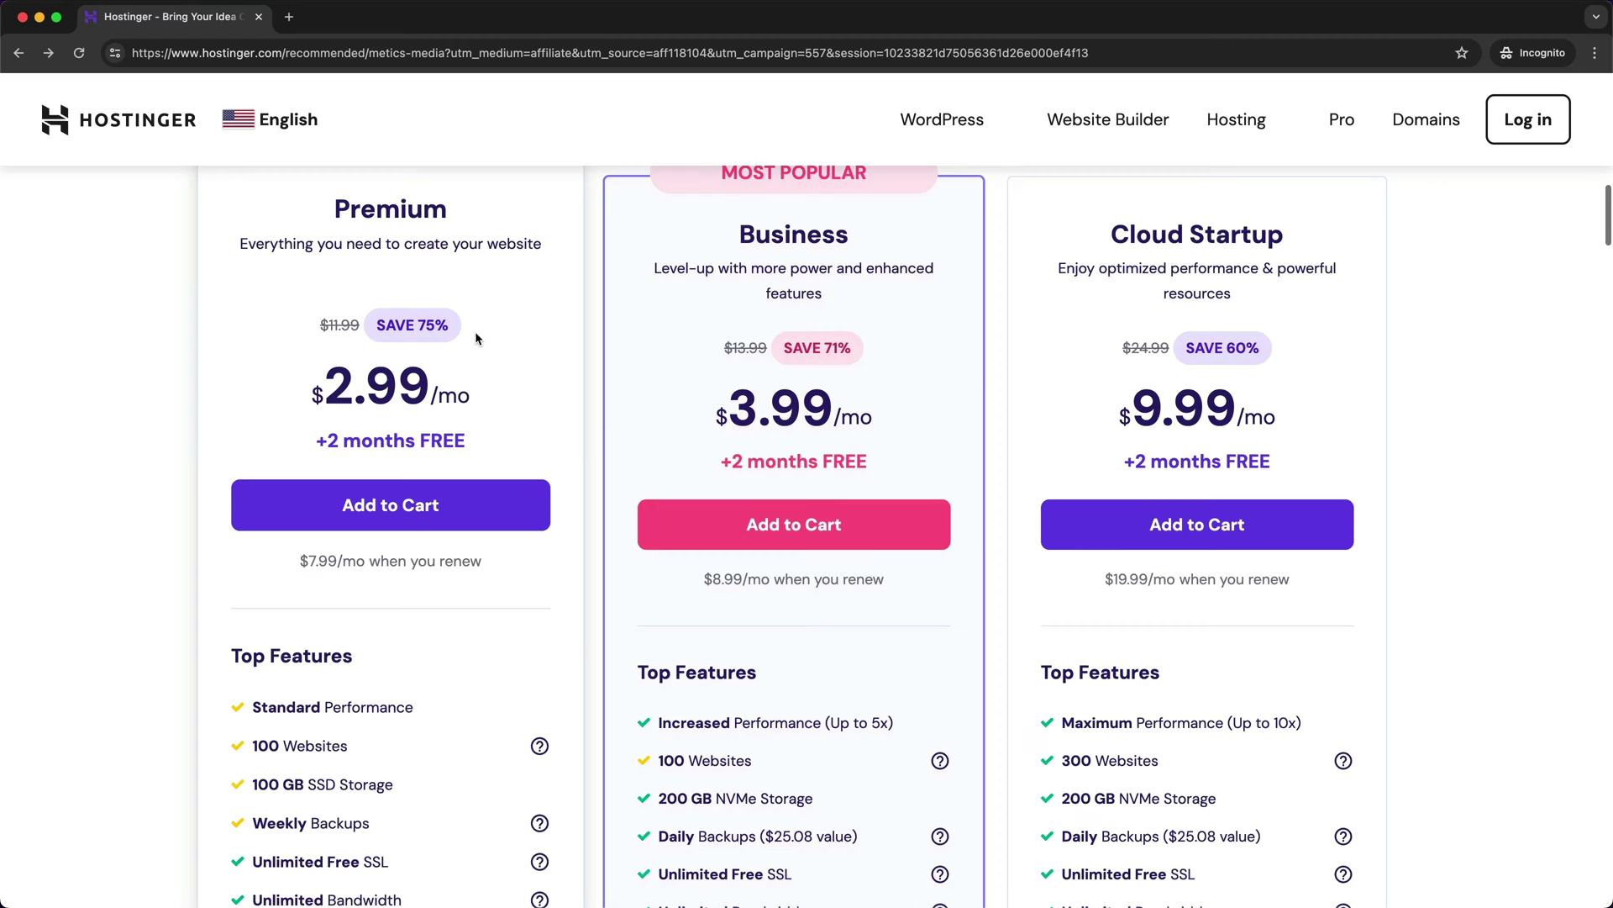
scroll(880, 311, "up", 1)
scroll(899, 406, "up", 2)
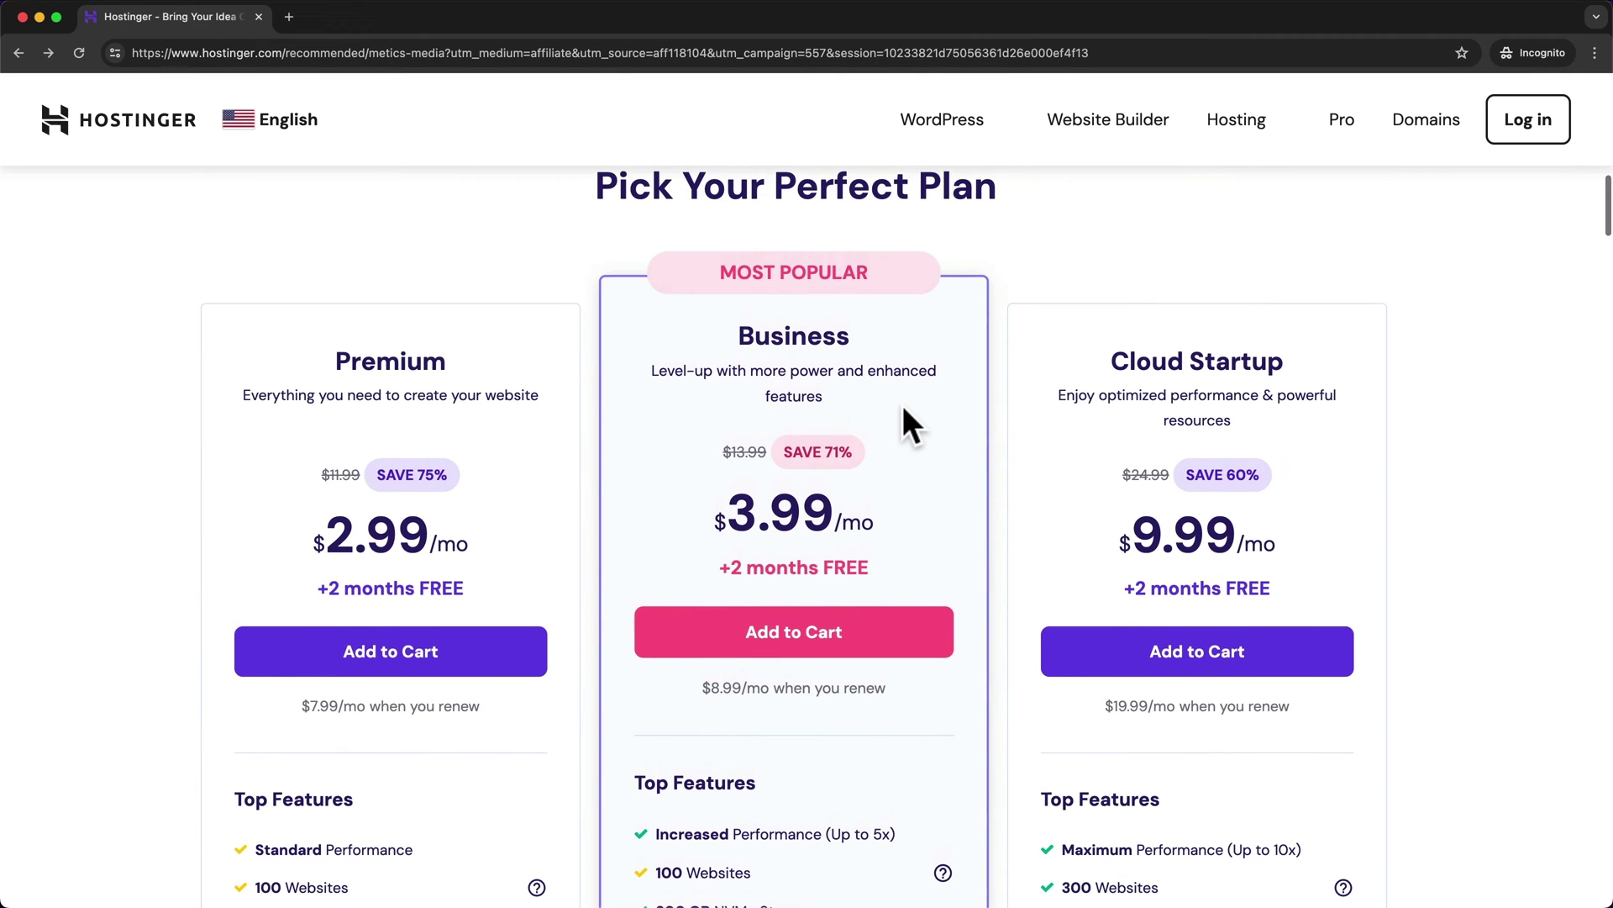
Add the Business hosting plan to the cart
left_click(829, 643)
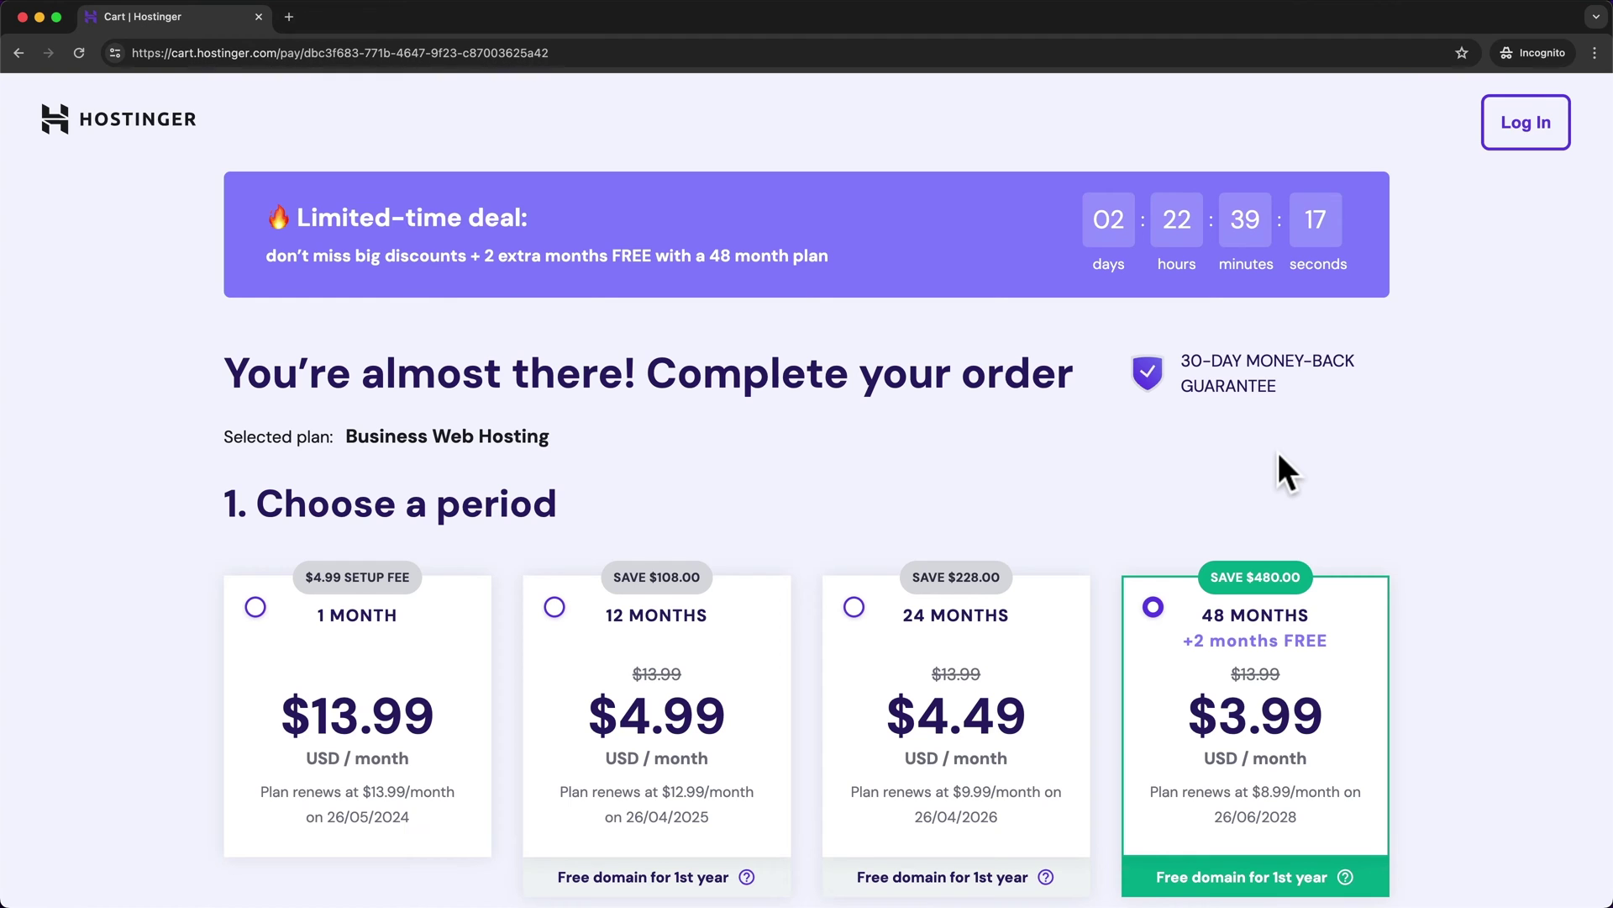
scroll(1278, 458, "down", 1)
scroll(1278, 458, "down", 3)
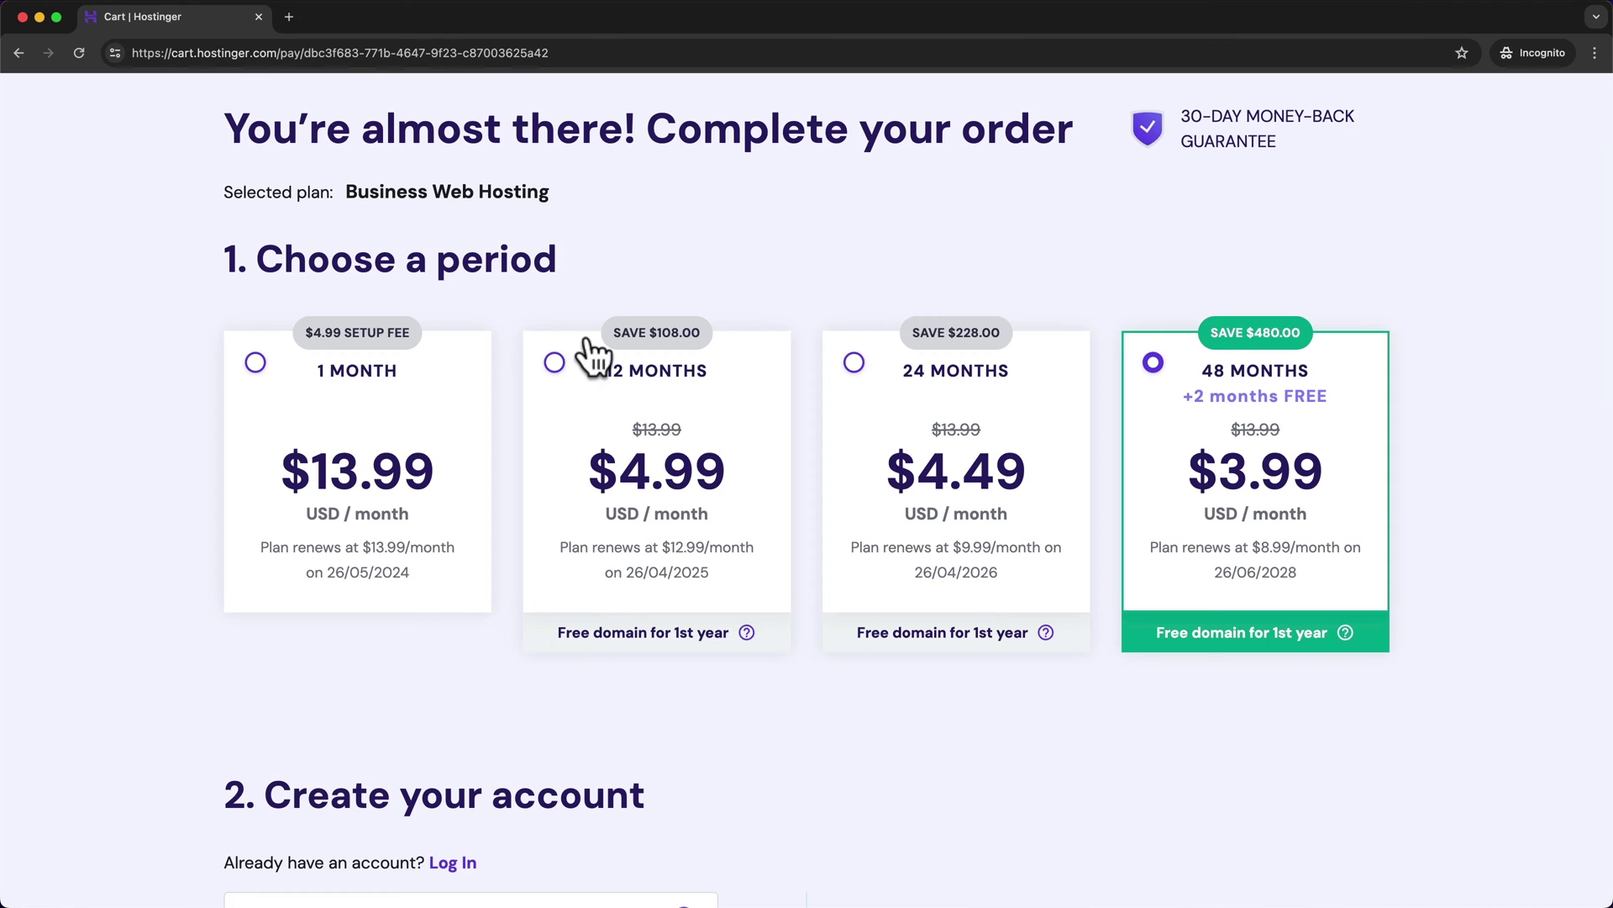
Choose the 12-month period with free domain, bringing the checkout total to $64.73
left_click(555, 364)
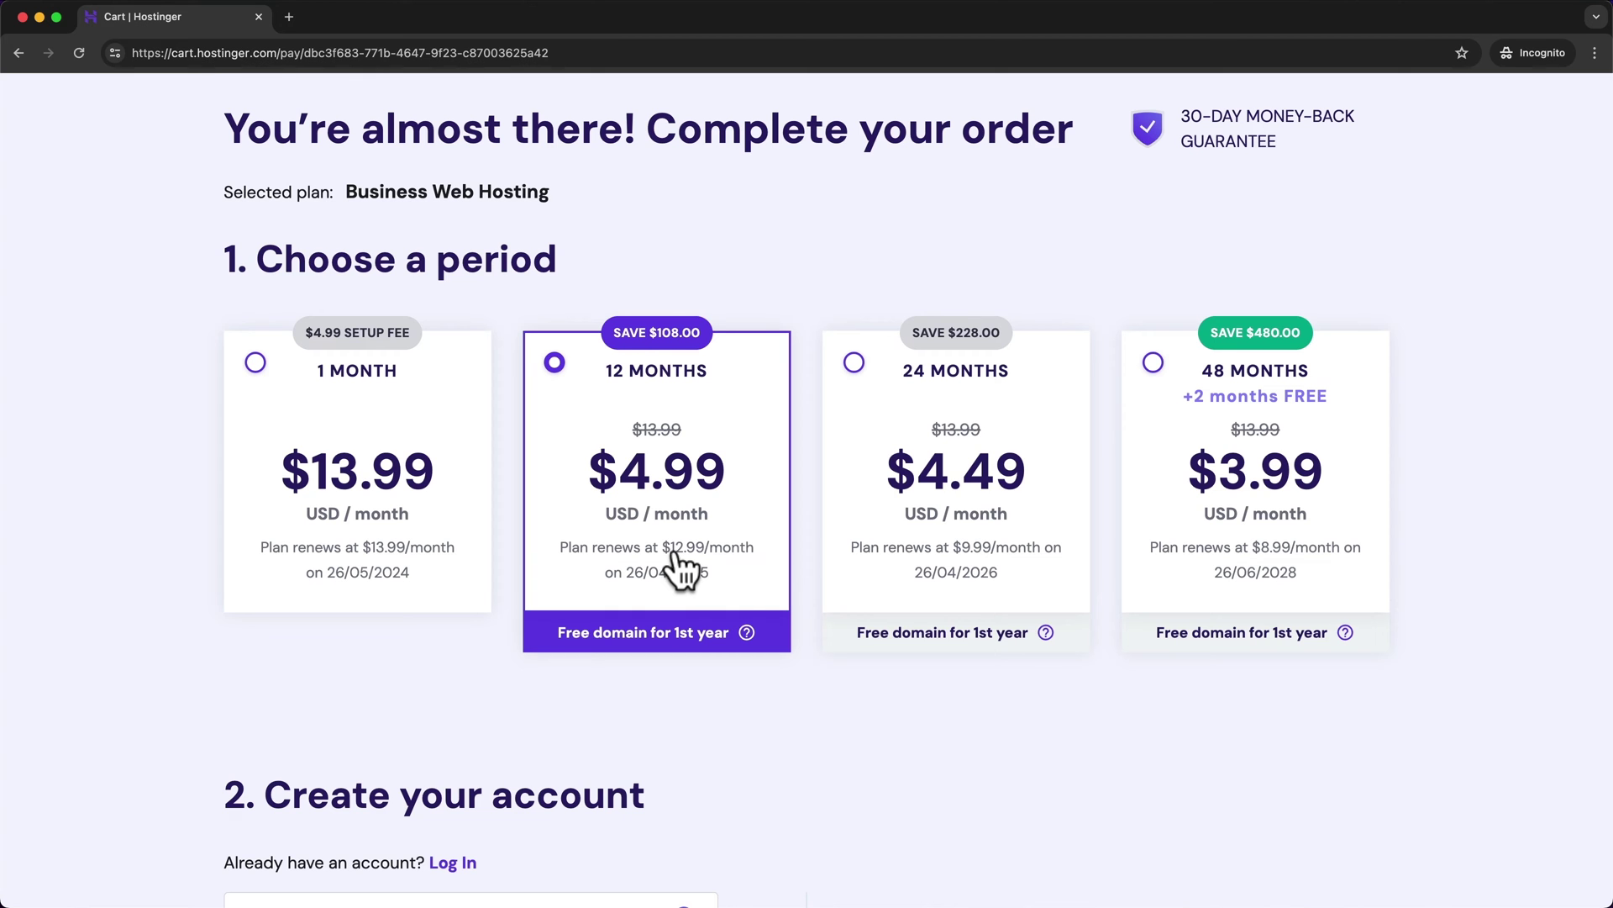
scroll(884, 672, "down", 1)
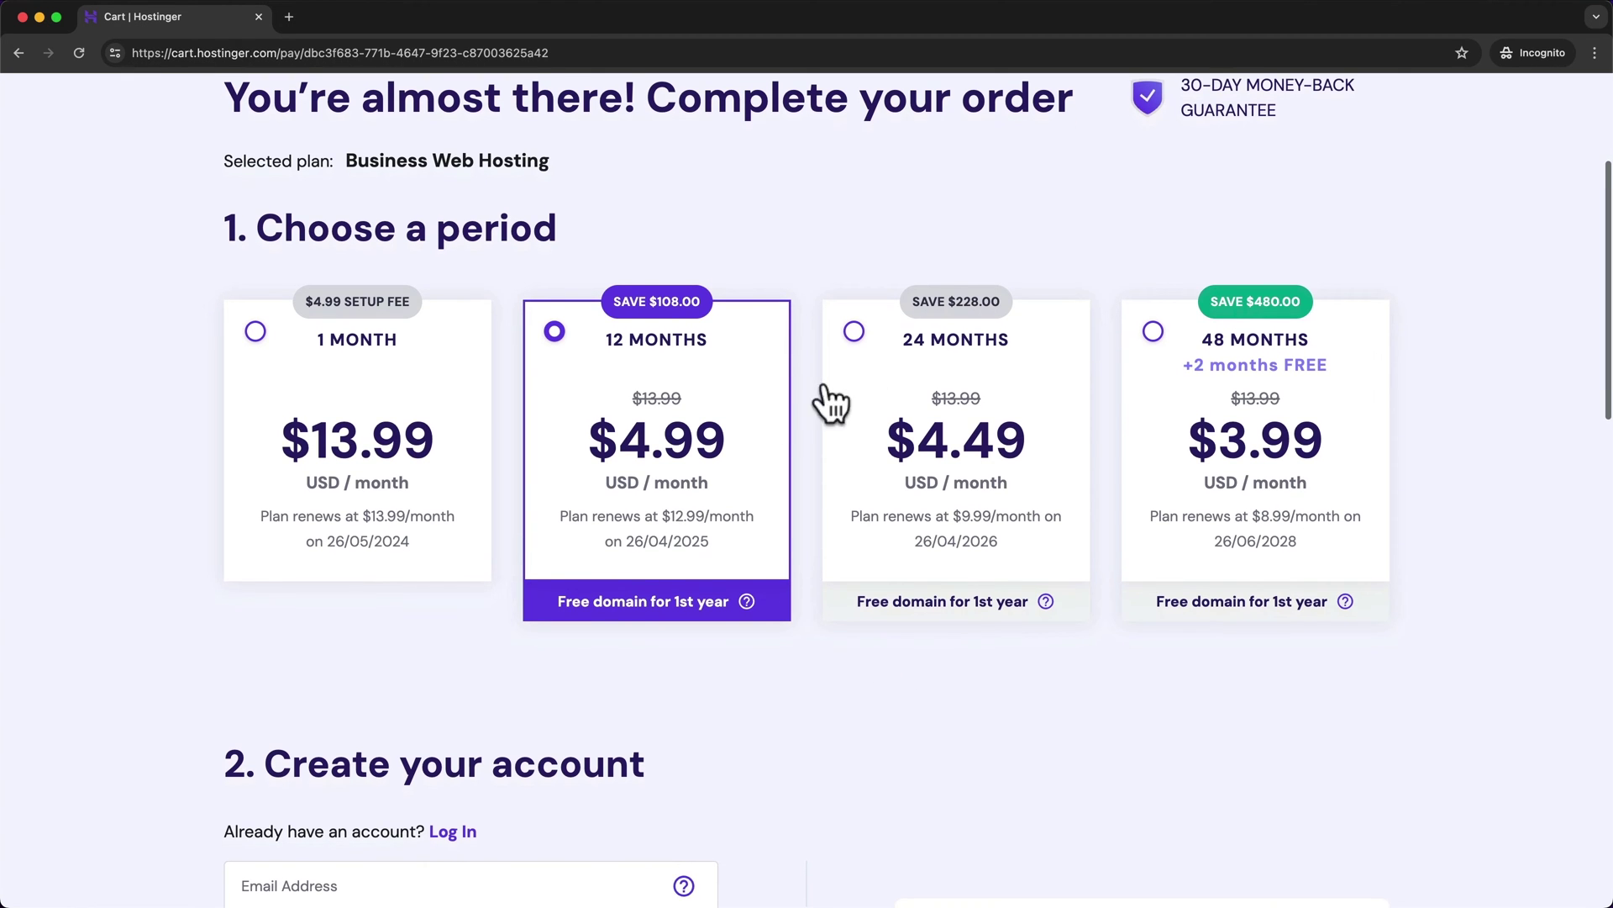
scroll(1000, 424, "down", 5)
scroll(1000, 425, "down", 2)
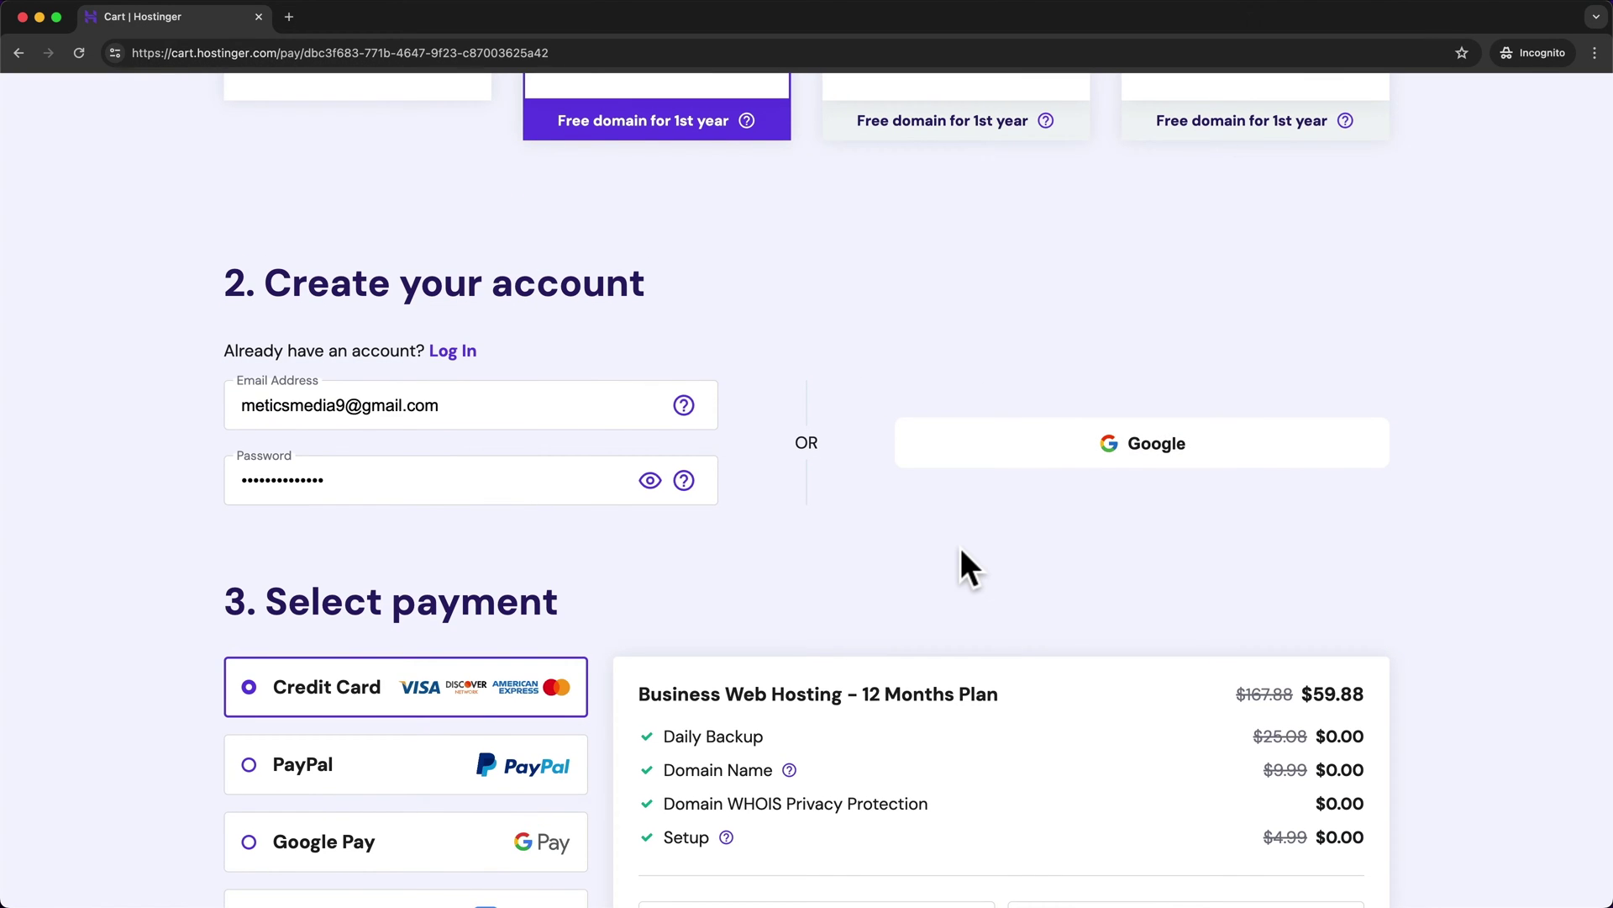
scroll(963, 551, "down", 4)
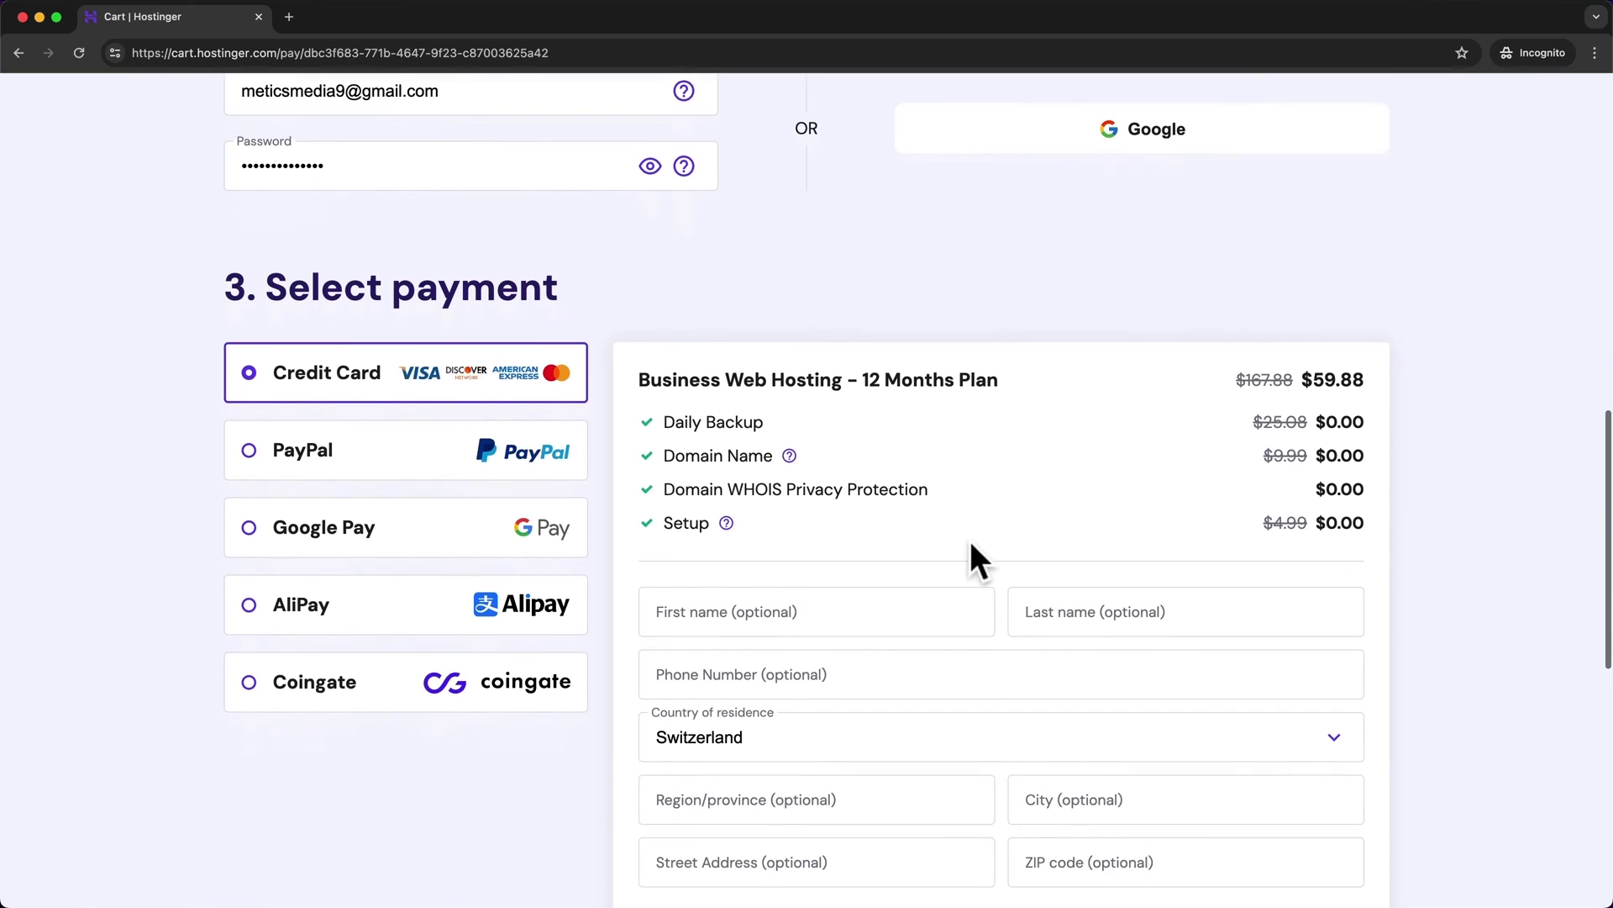
scroll(973, 559, "down", 1)
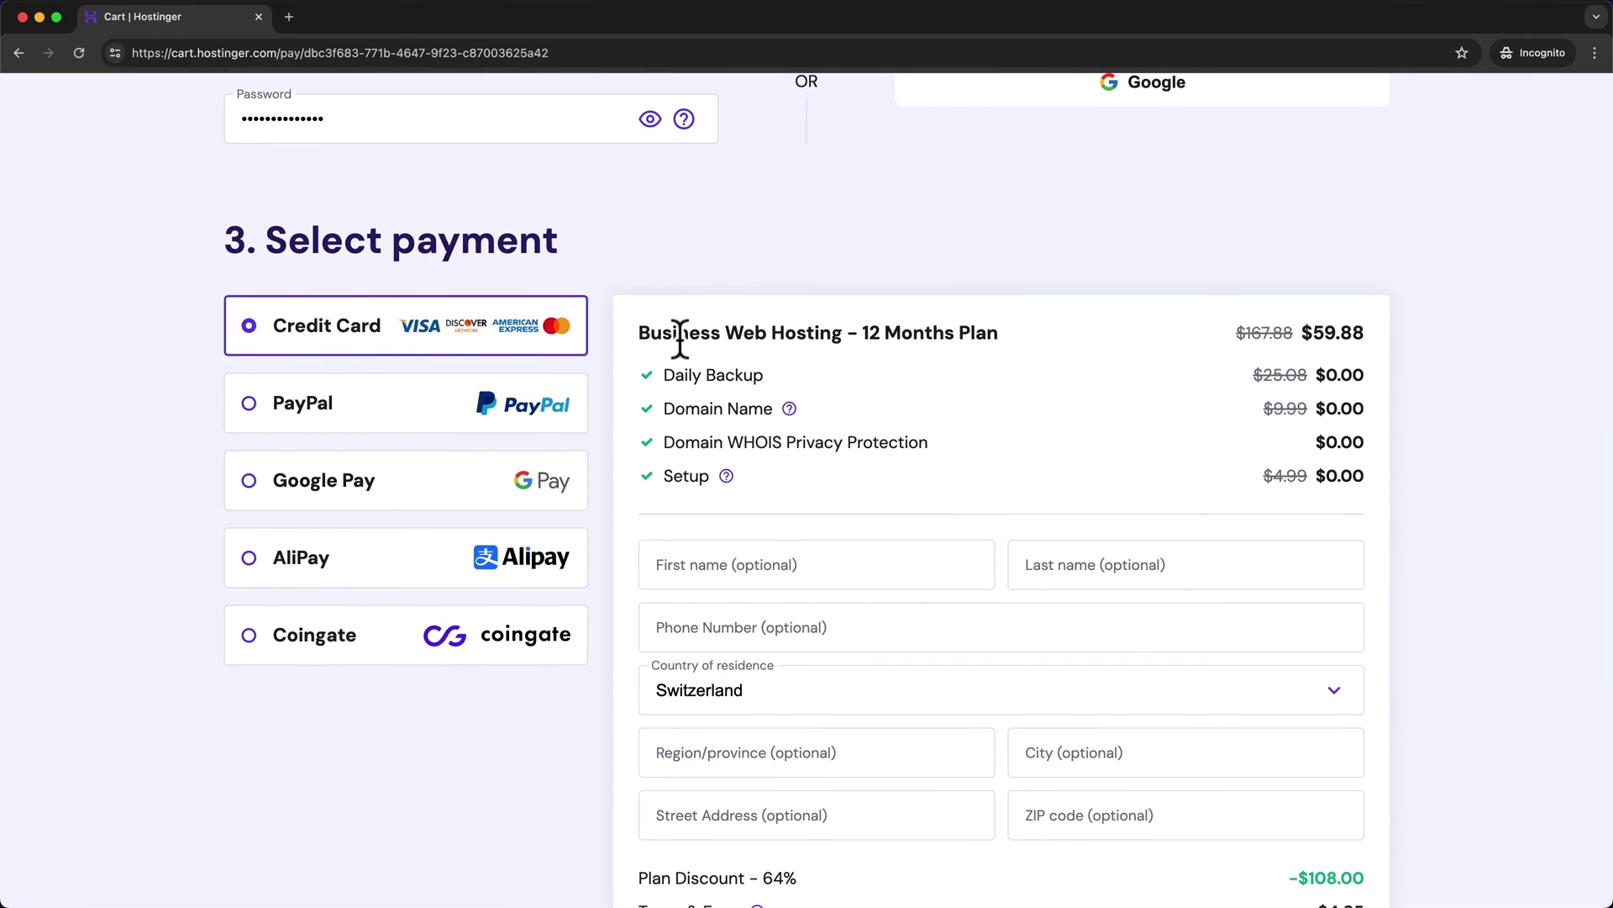
scroll(818, 370, "down", 3)
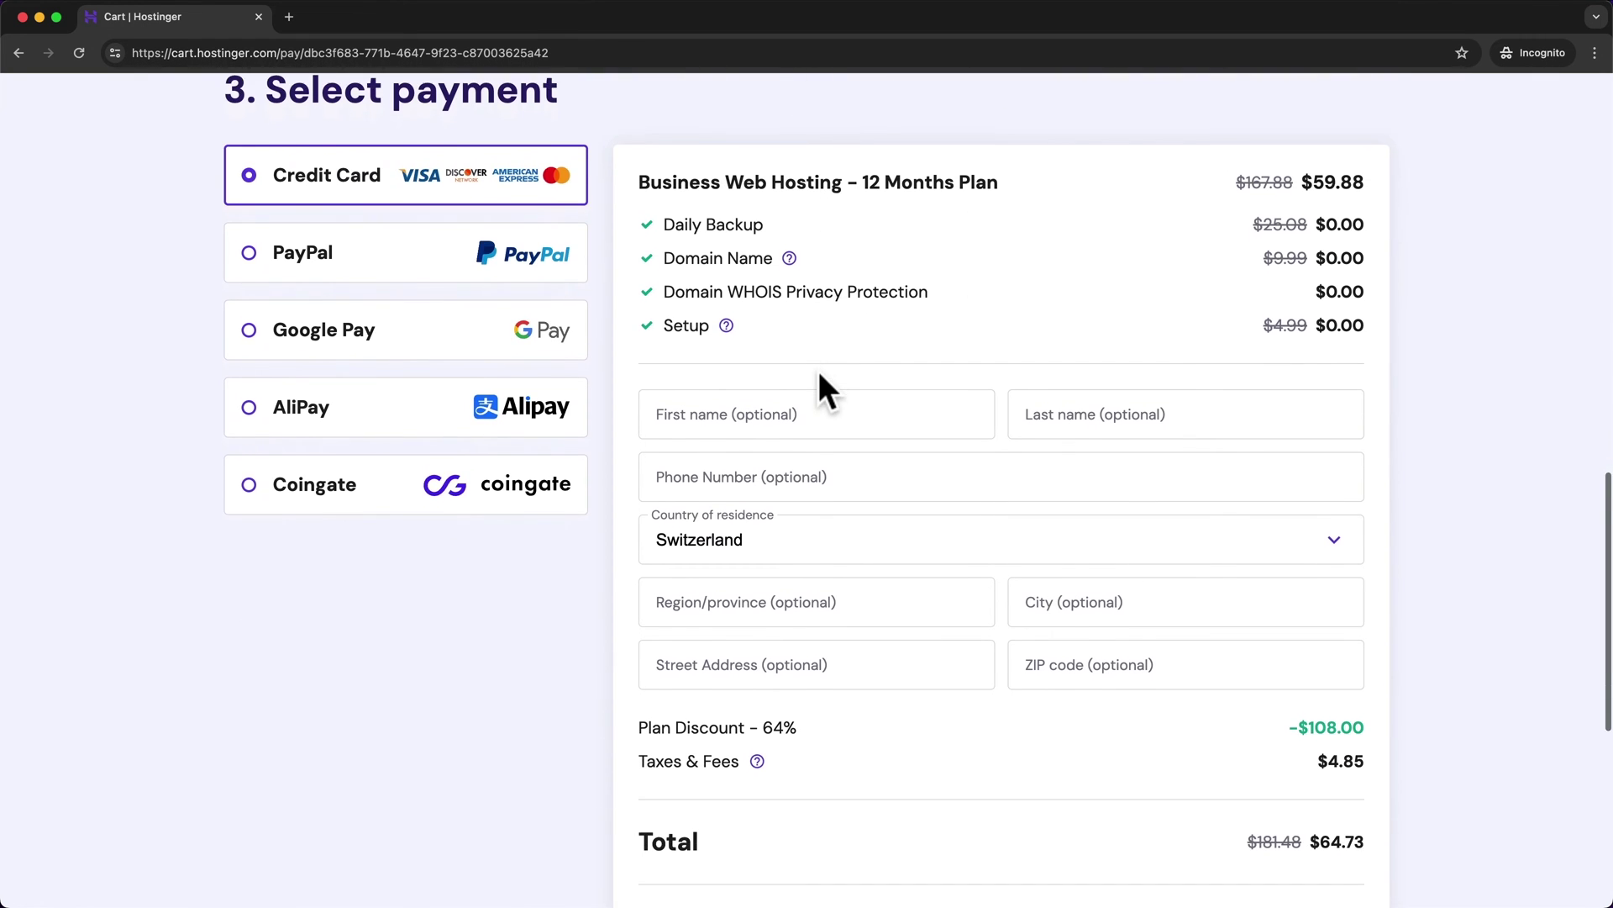
scroll(818, 370, "down", 9)
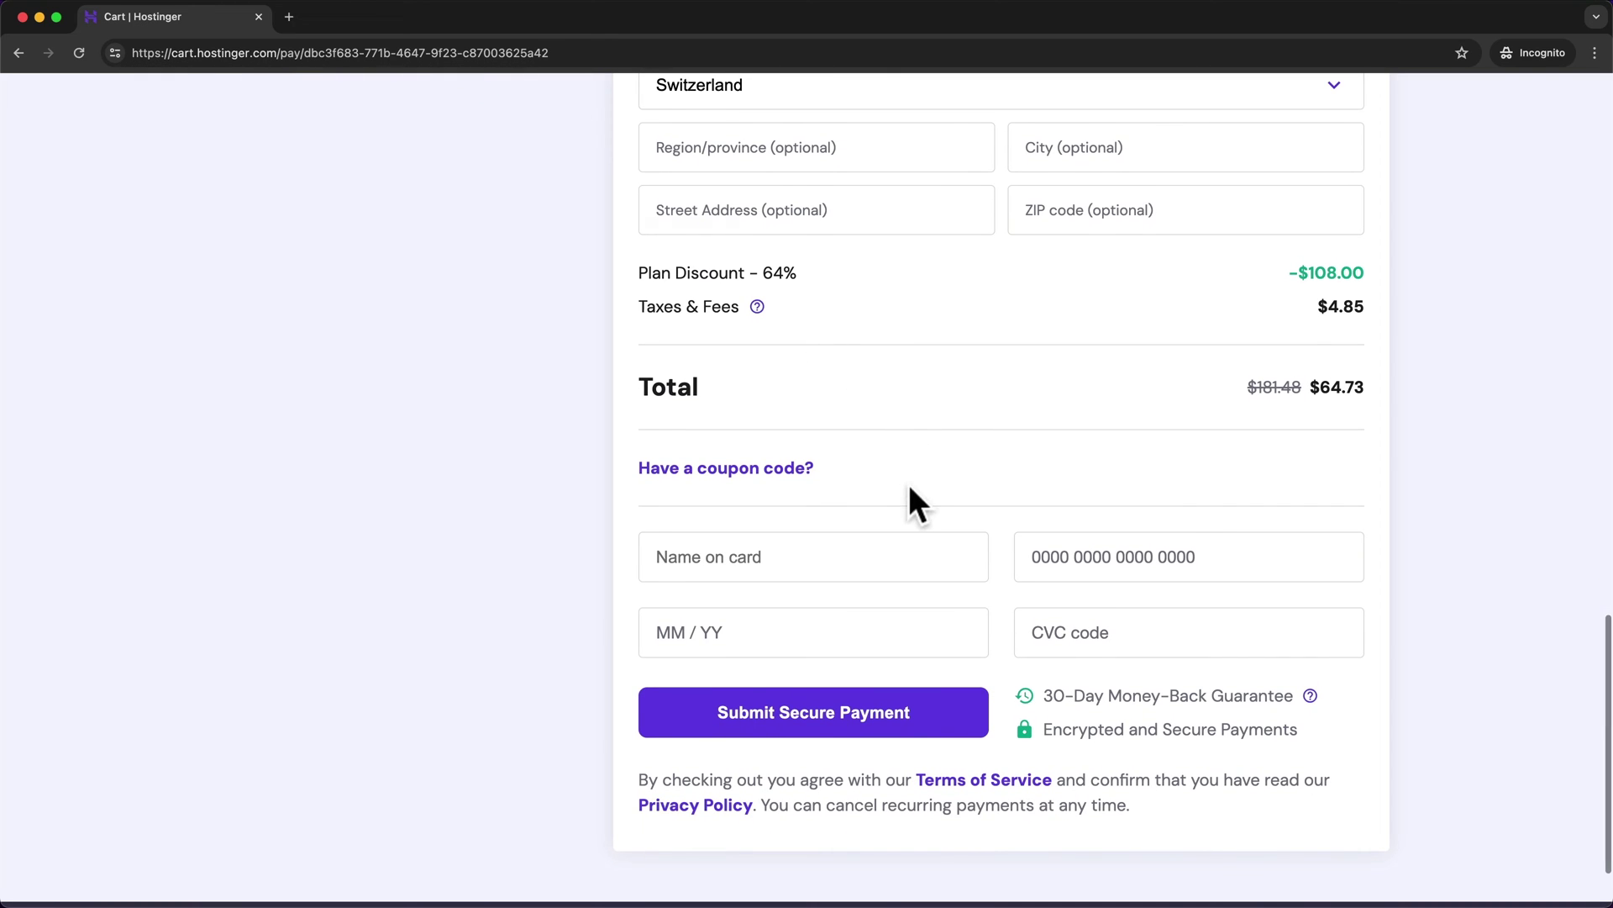
Enter and apply the coupon code METICSMEDIA to lower the order total
left_click(785, 472)
left_click(820, 528)
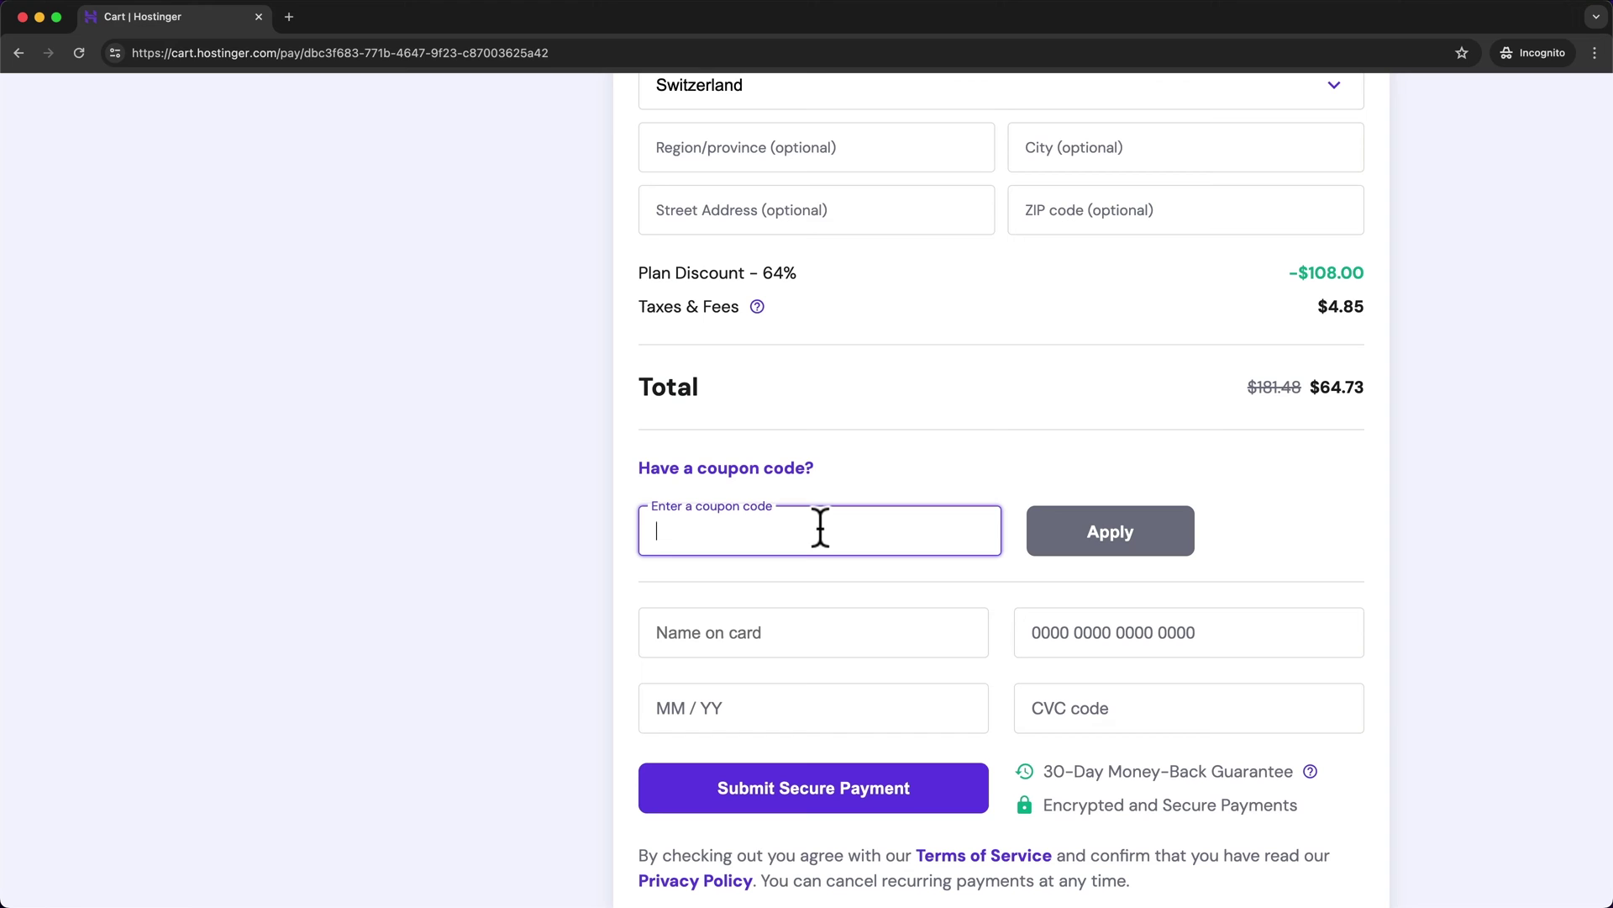
type("METICS")
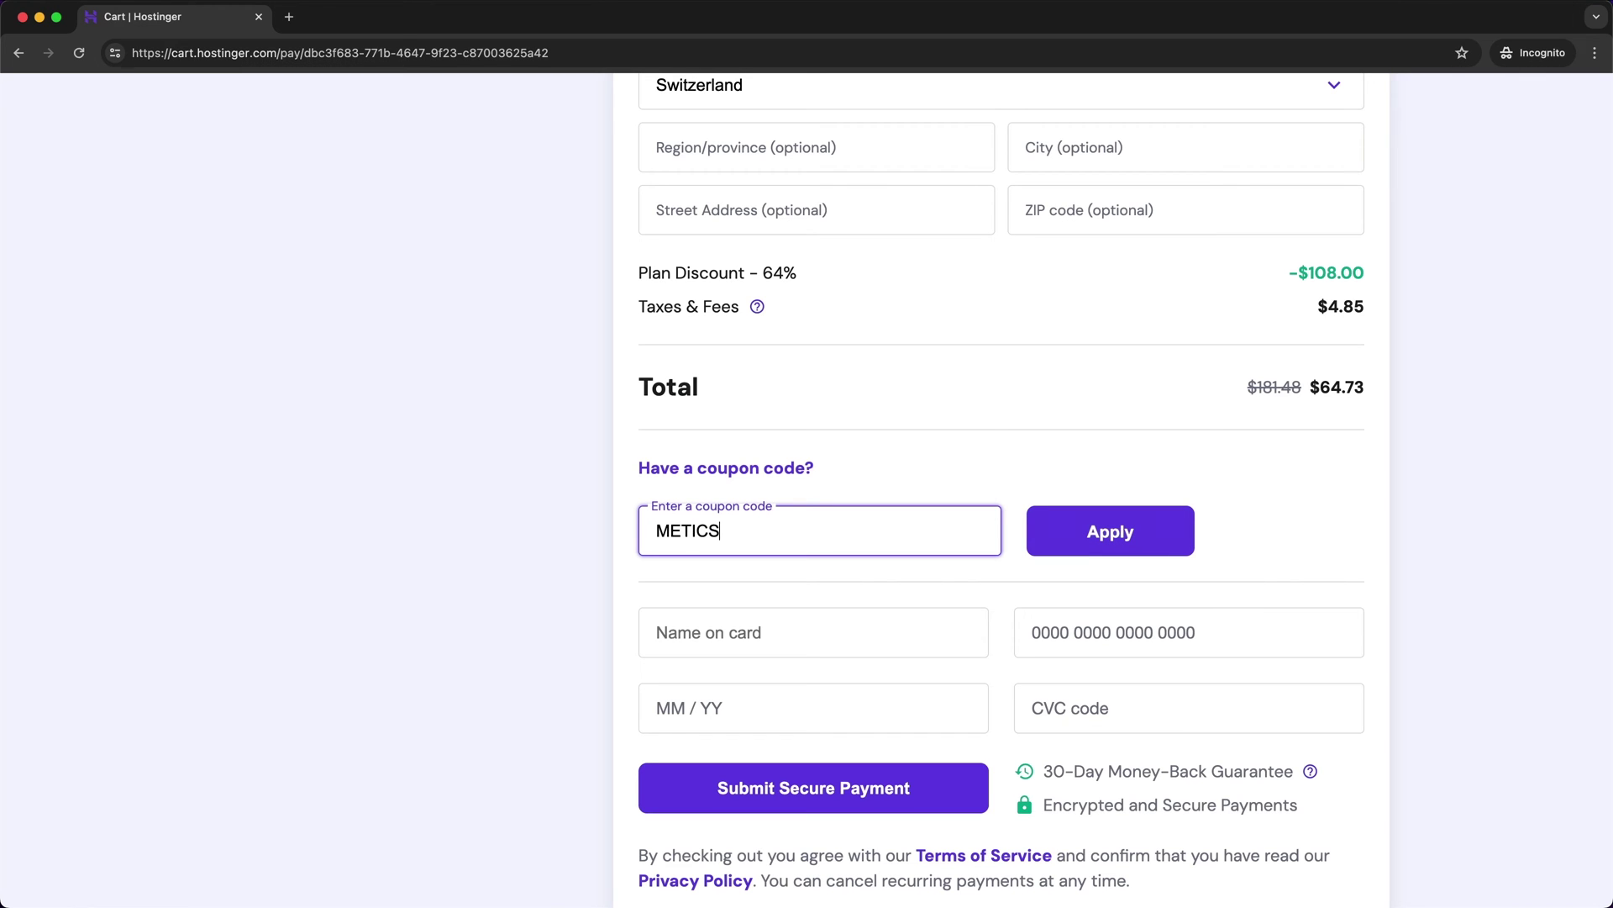
type("MEIDA")
key("Left")
key("BackSpace")
key("BackSpace")
type("DI")
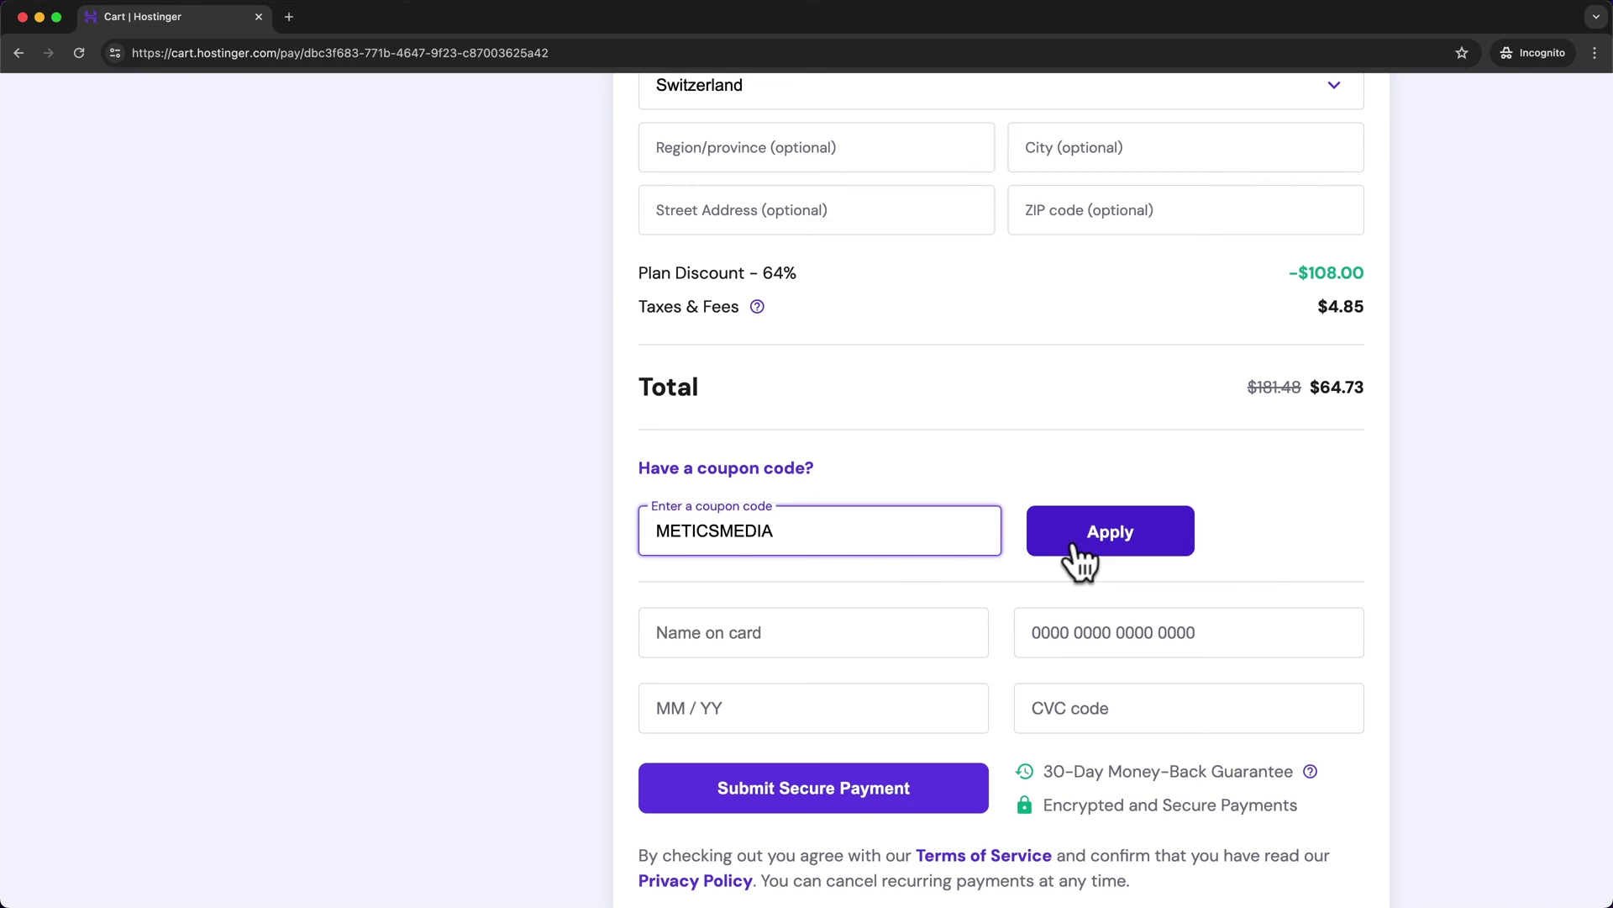
left_click(1076, 550)
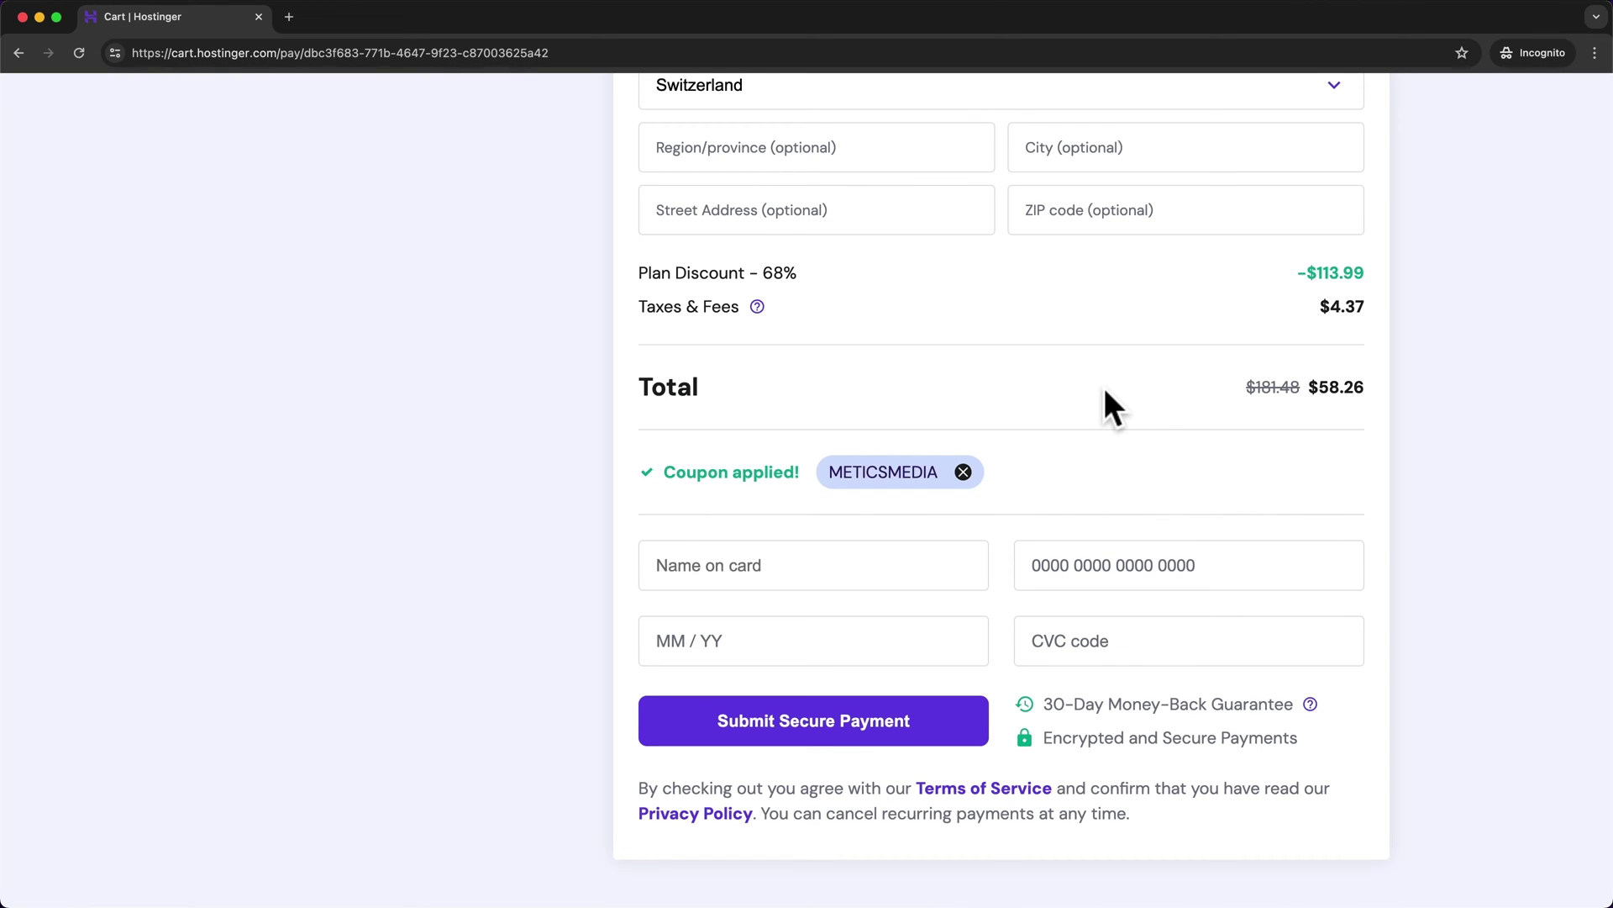
scroll(1106, 405, "up", 1)
scroll(821, 451, "up", 5)
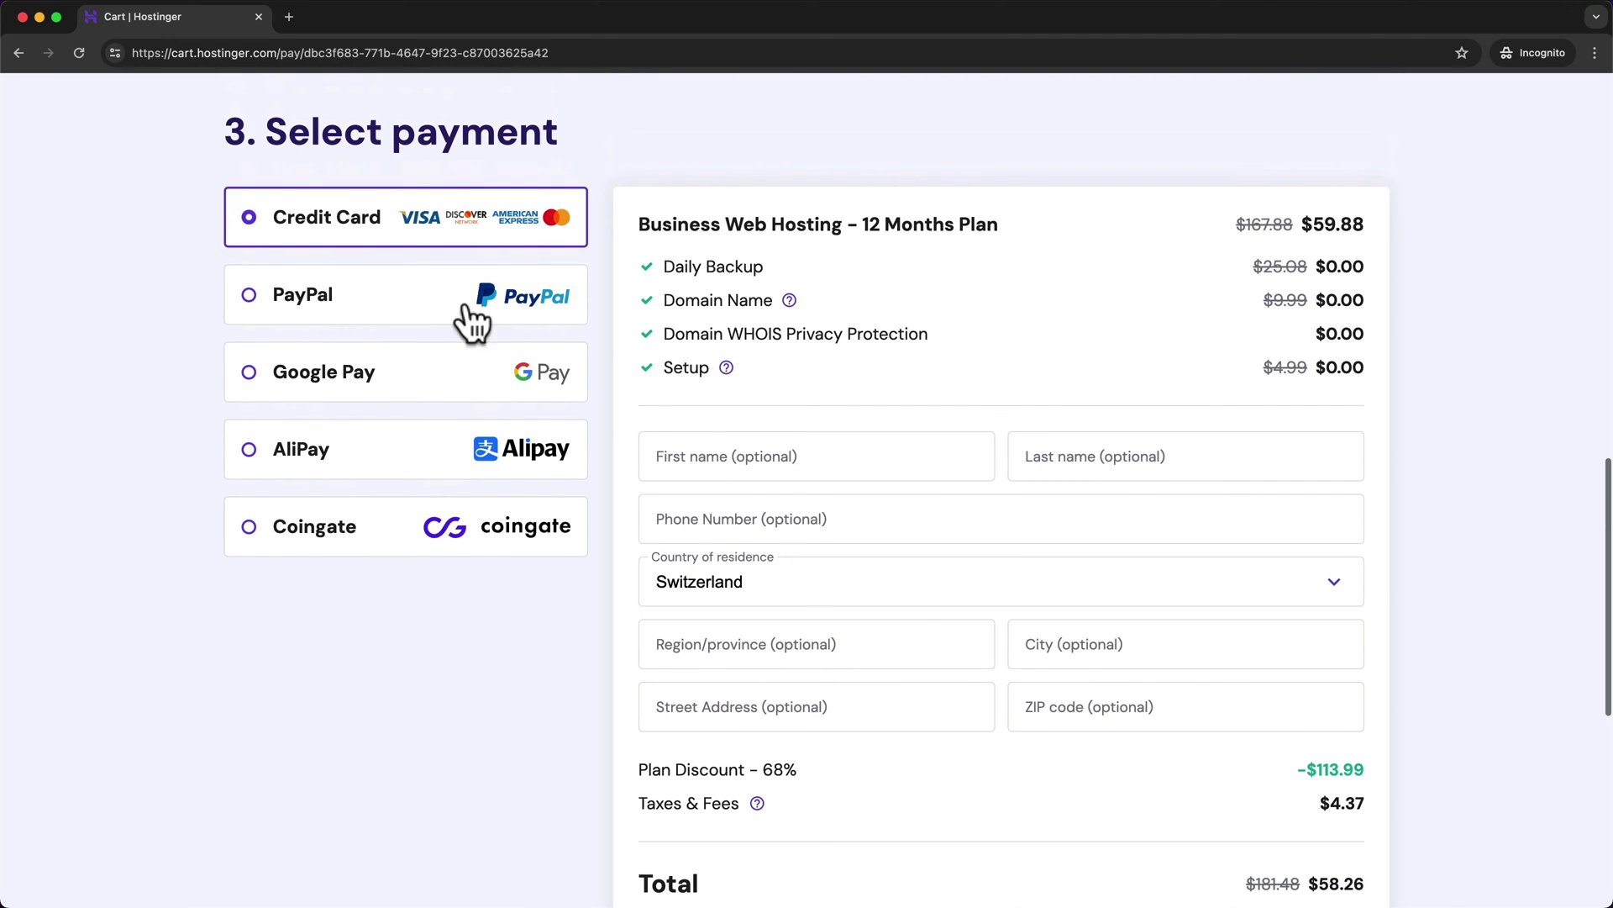
scroll(748, 369, "down", 6)
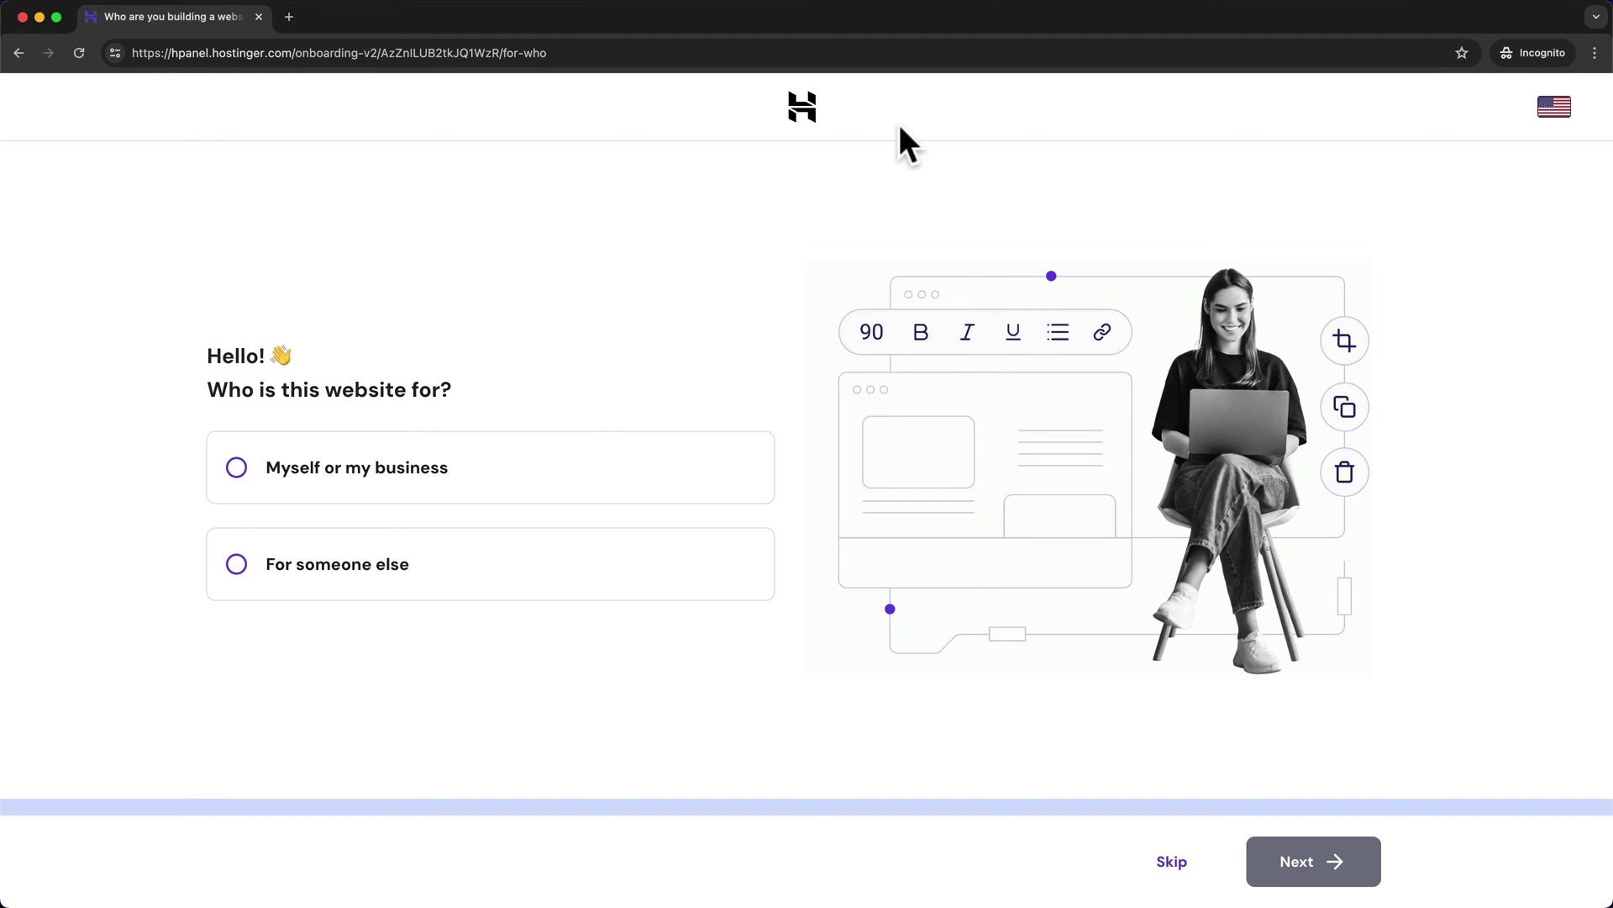
Leave the onboarding to reach hPanel Home and highlight the verification email address
left_click(802, 109)
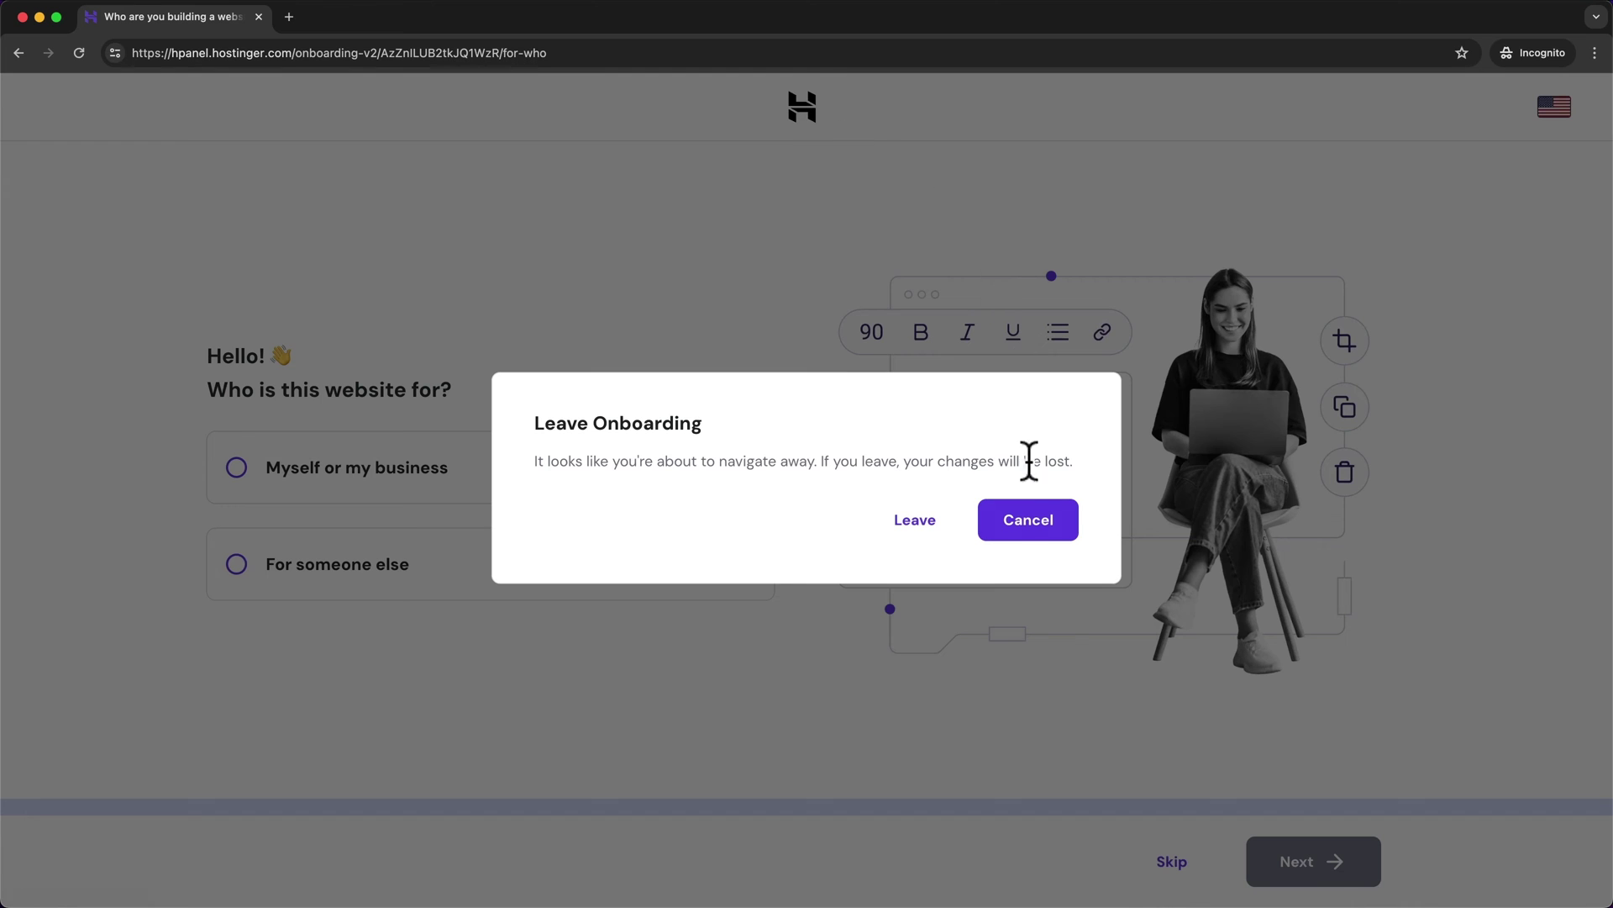
left_click(918, 523)
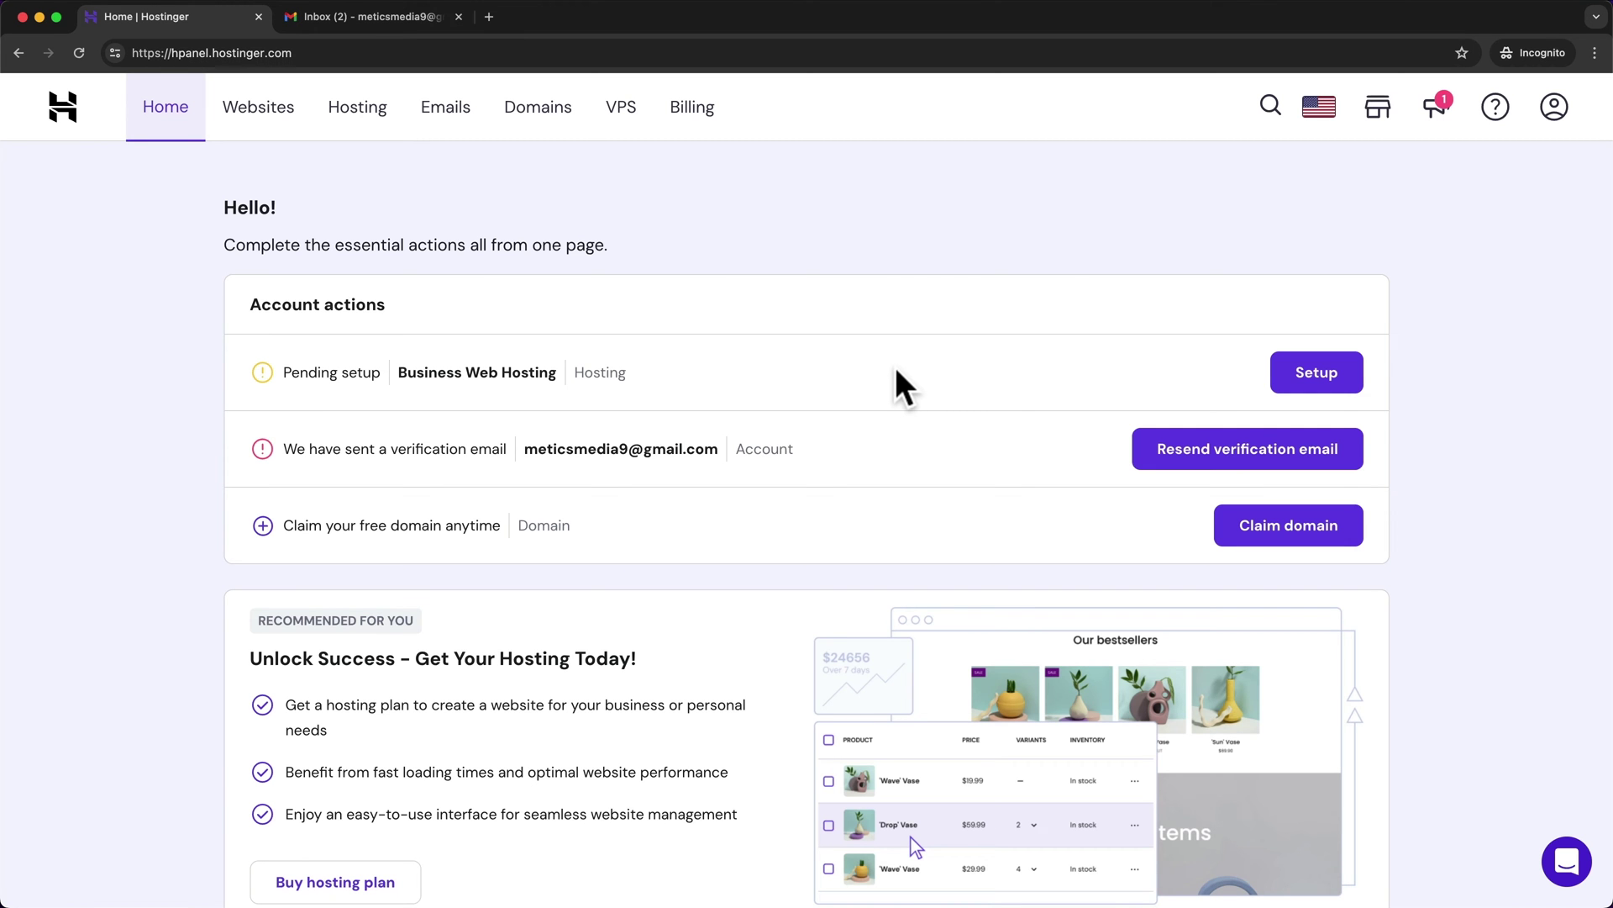
left_click_drag(523, 449, 713, 451)
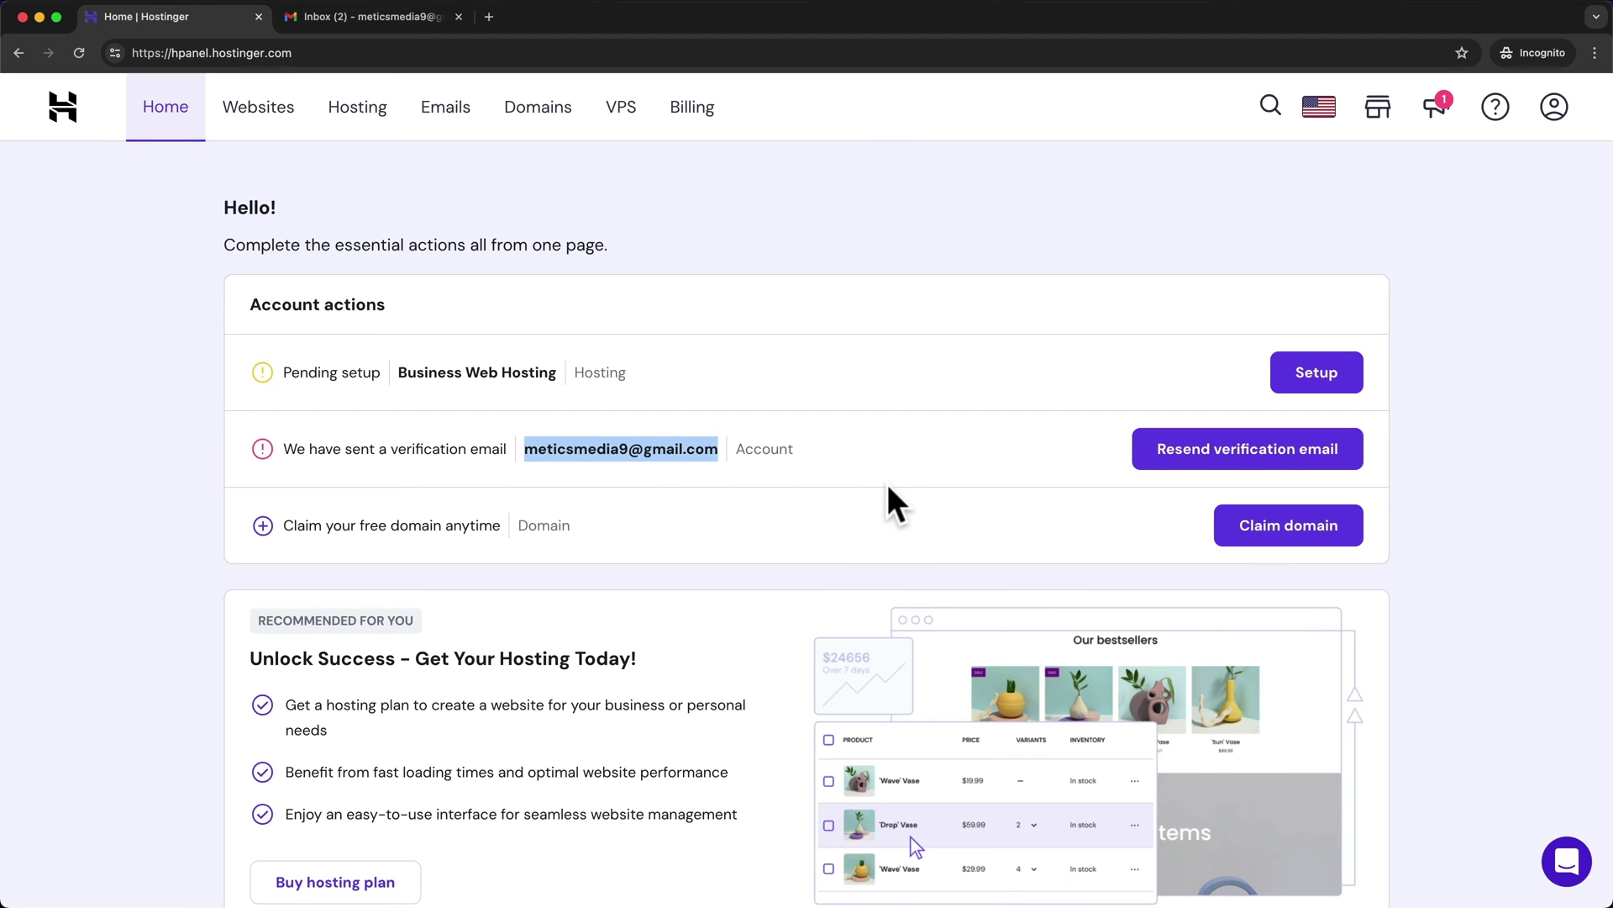
Verify the account email using the 'Verify your email address' message in Gmail
left_click(407, 18)
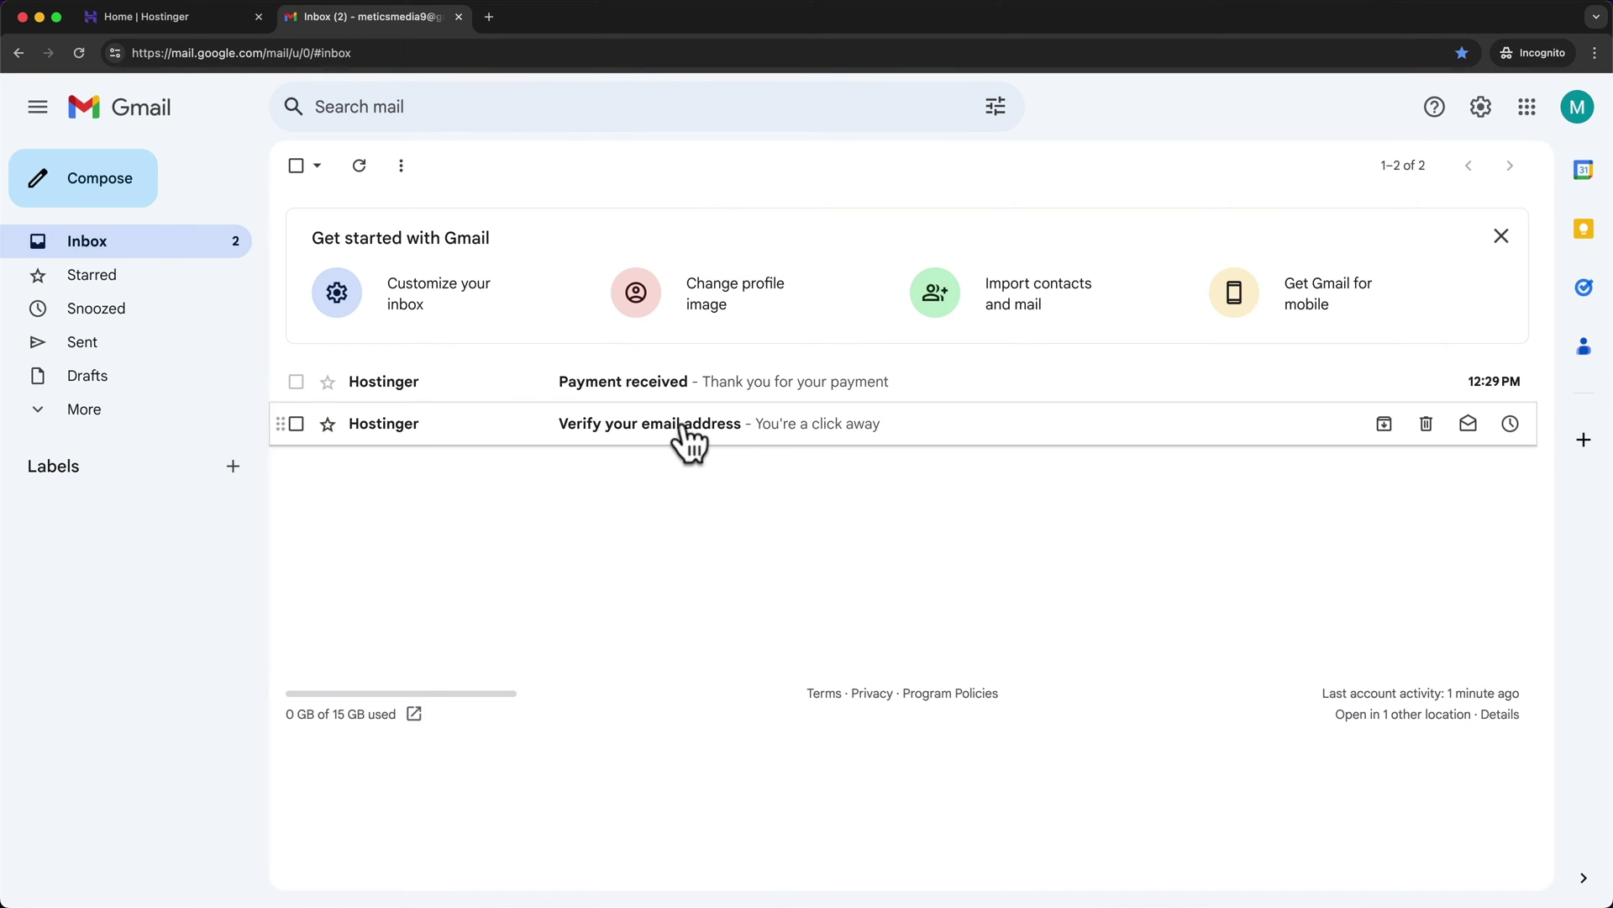
left_click(840, 433)
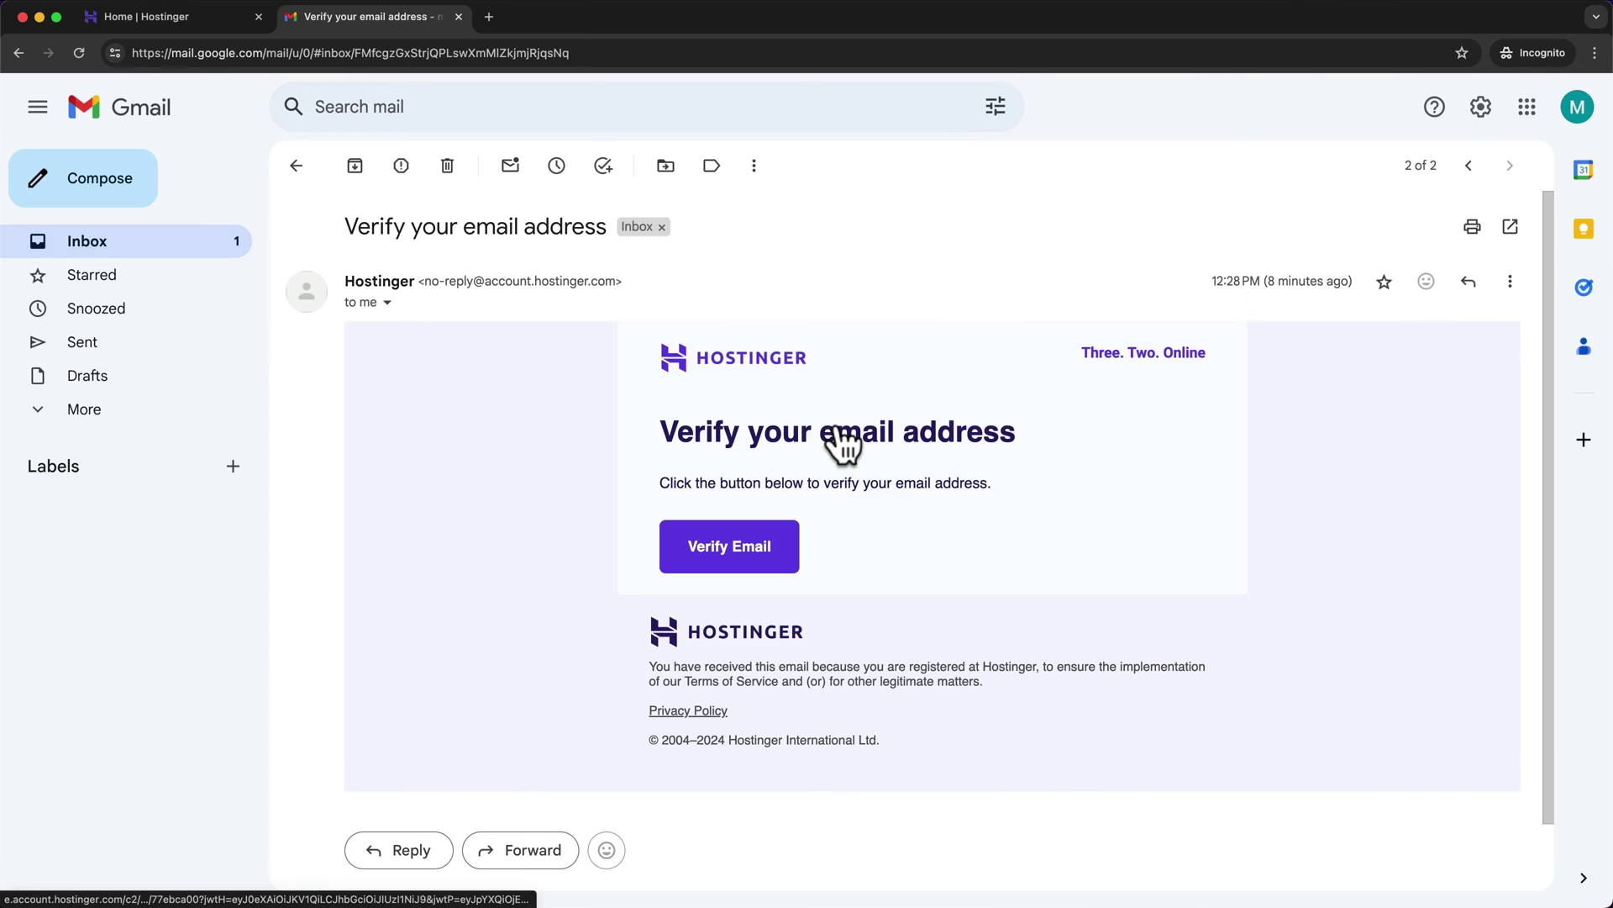
left_click(744, 553)
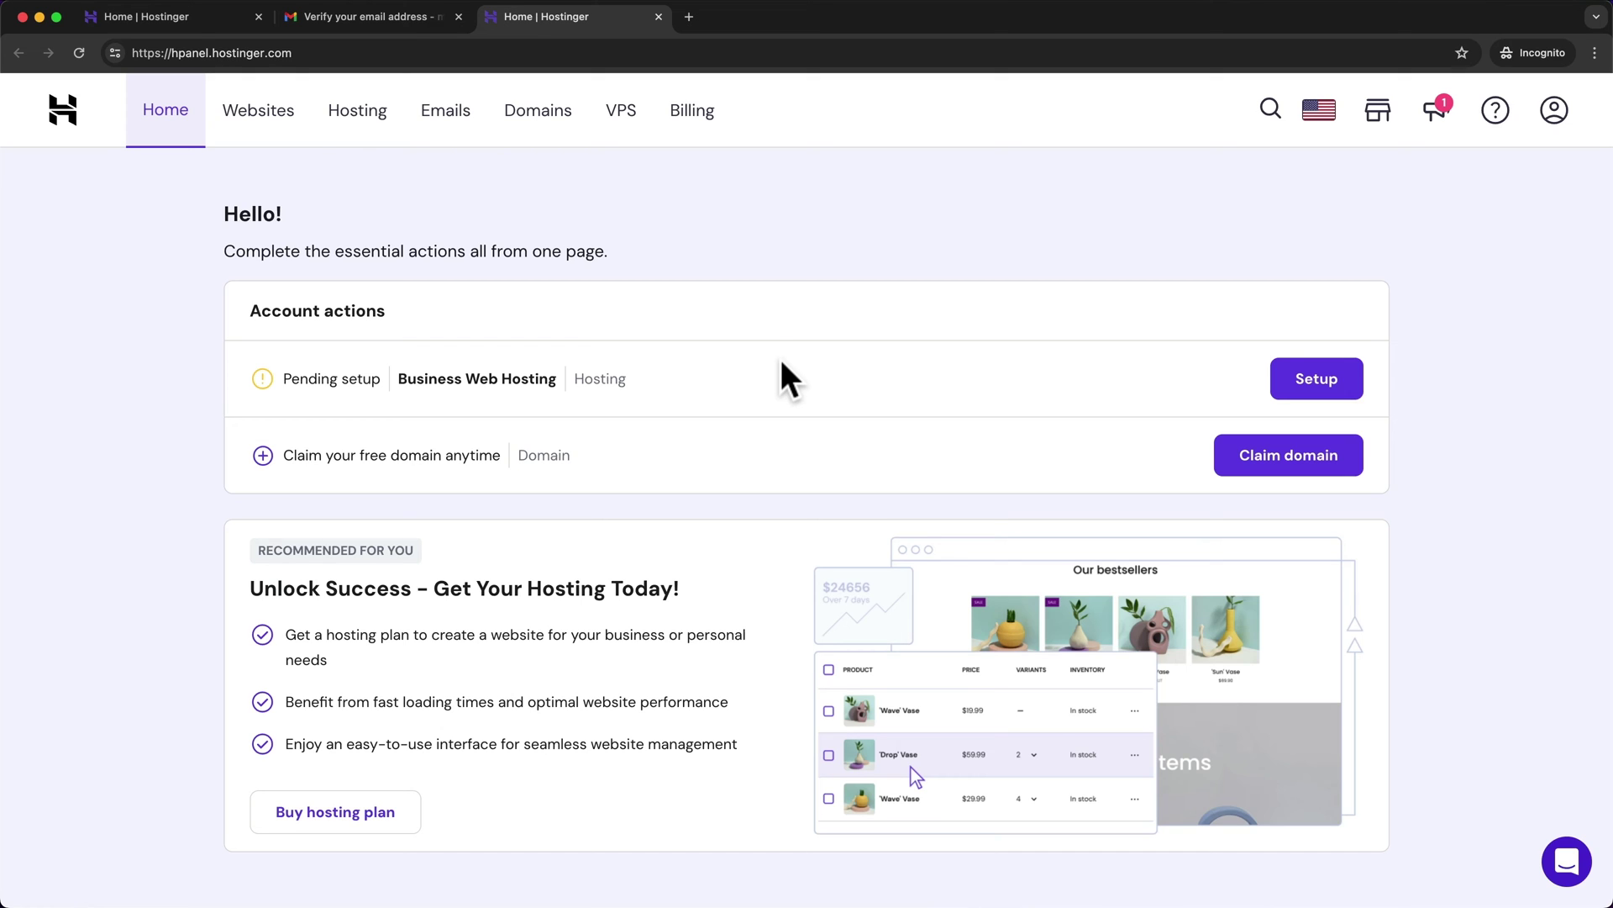
Close the old Home | Hostinger tab and the Gmail verification tab
left_click(259, 18)
left_click(259, 18)
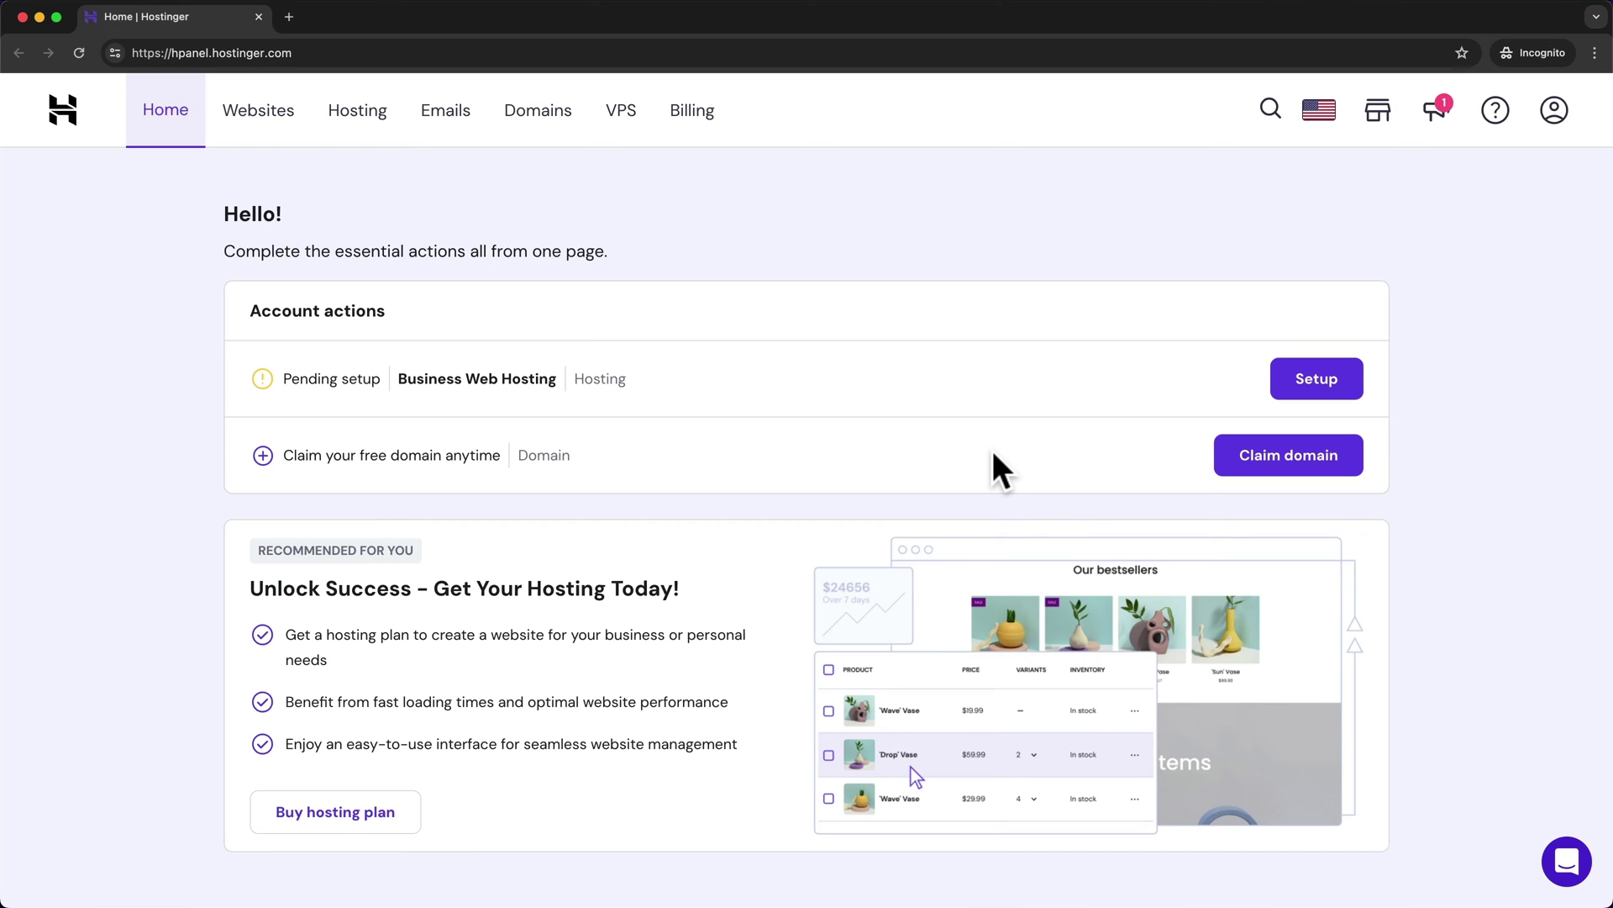
Check that meticsfashion.com is available as the free .com domain at $0.00/yr
left_click(1290, 466)
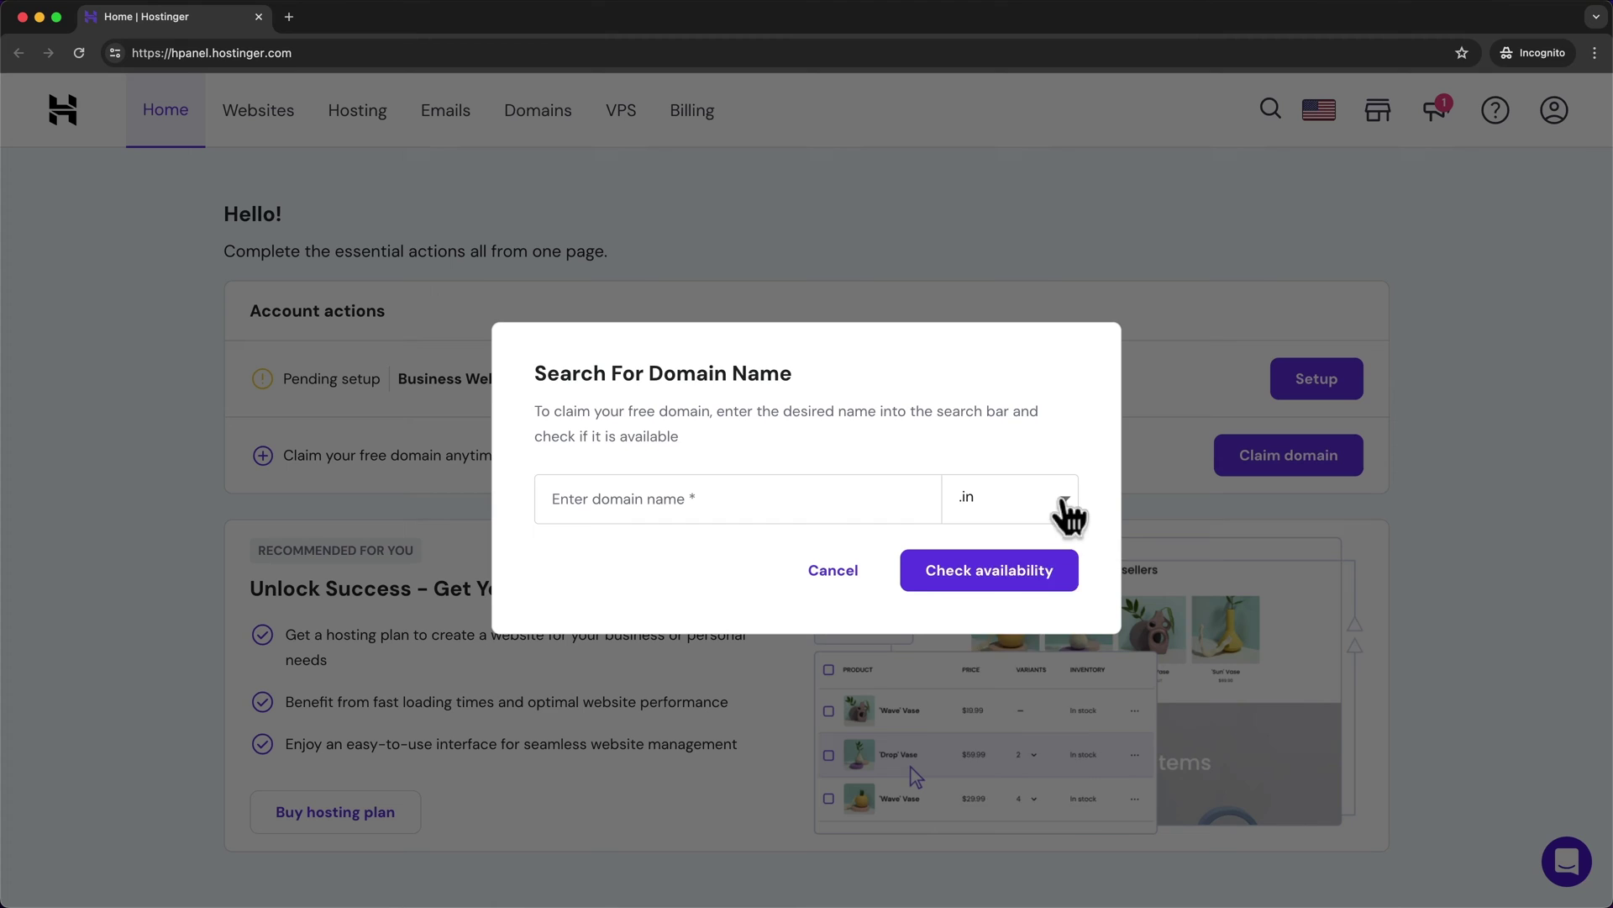
left_click(1063, 502)
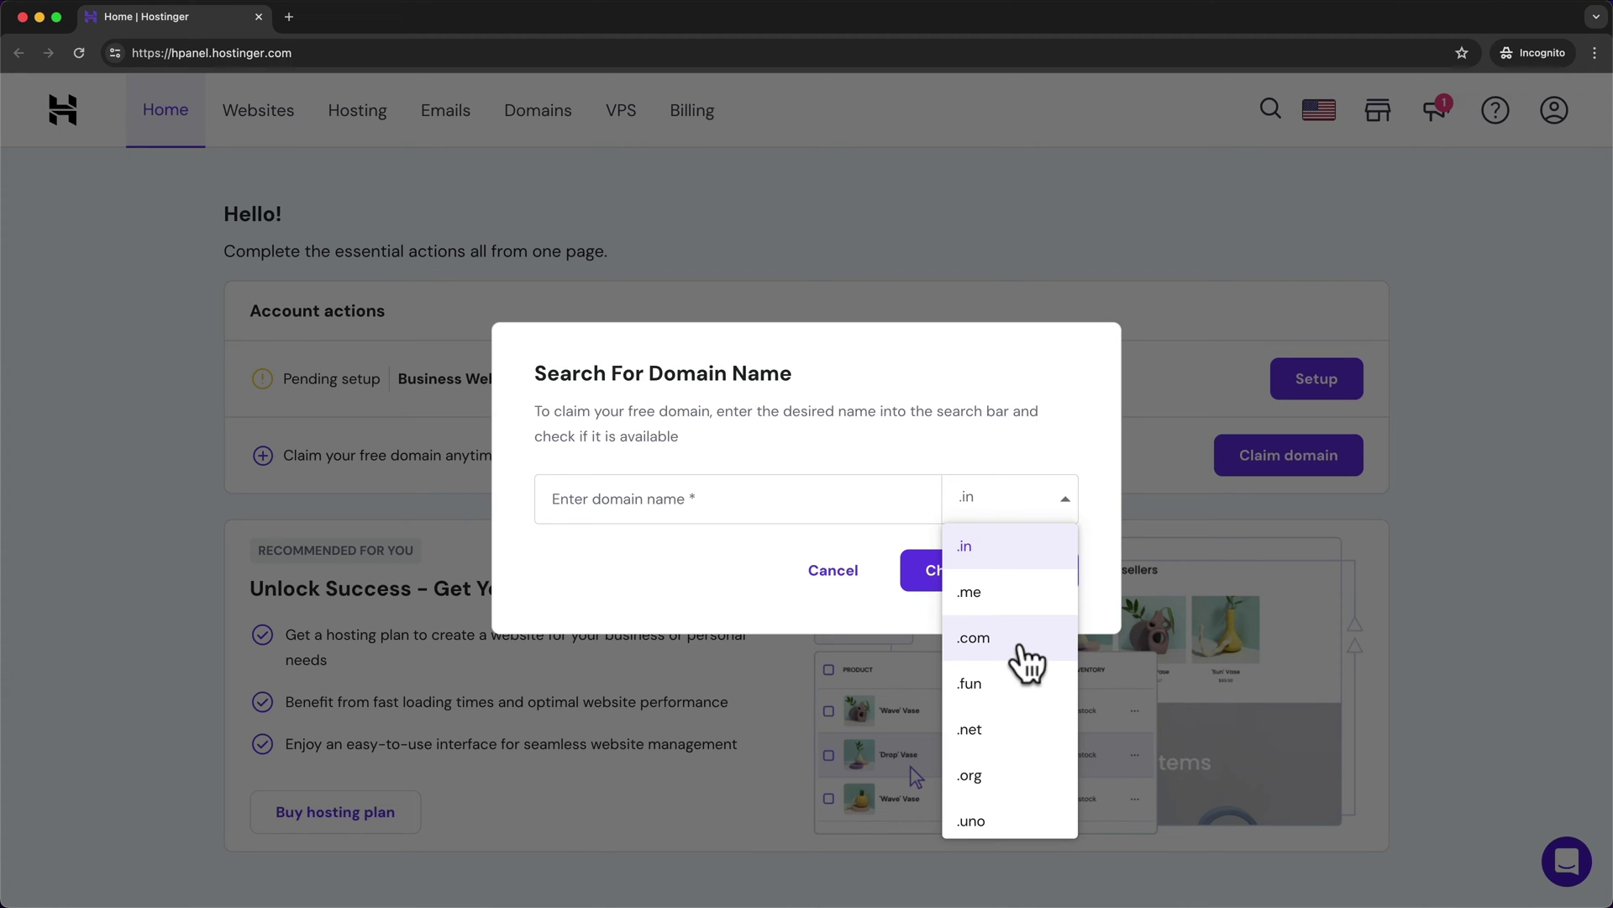
left_click(1017, 645)
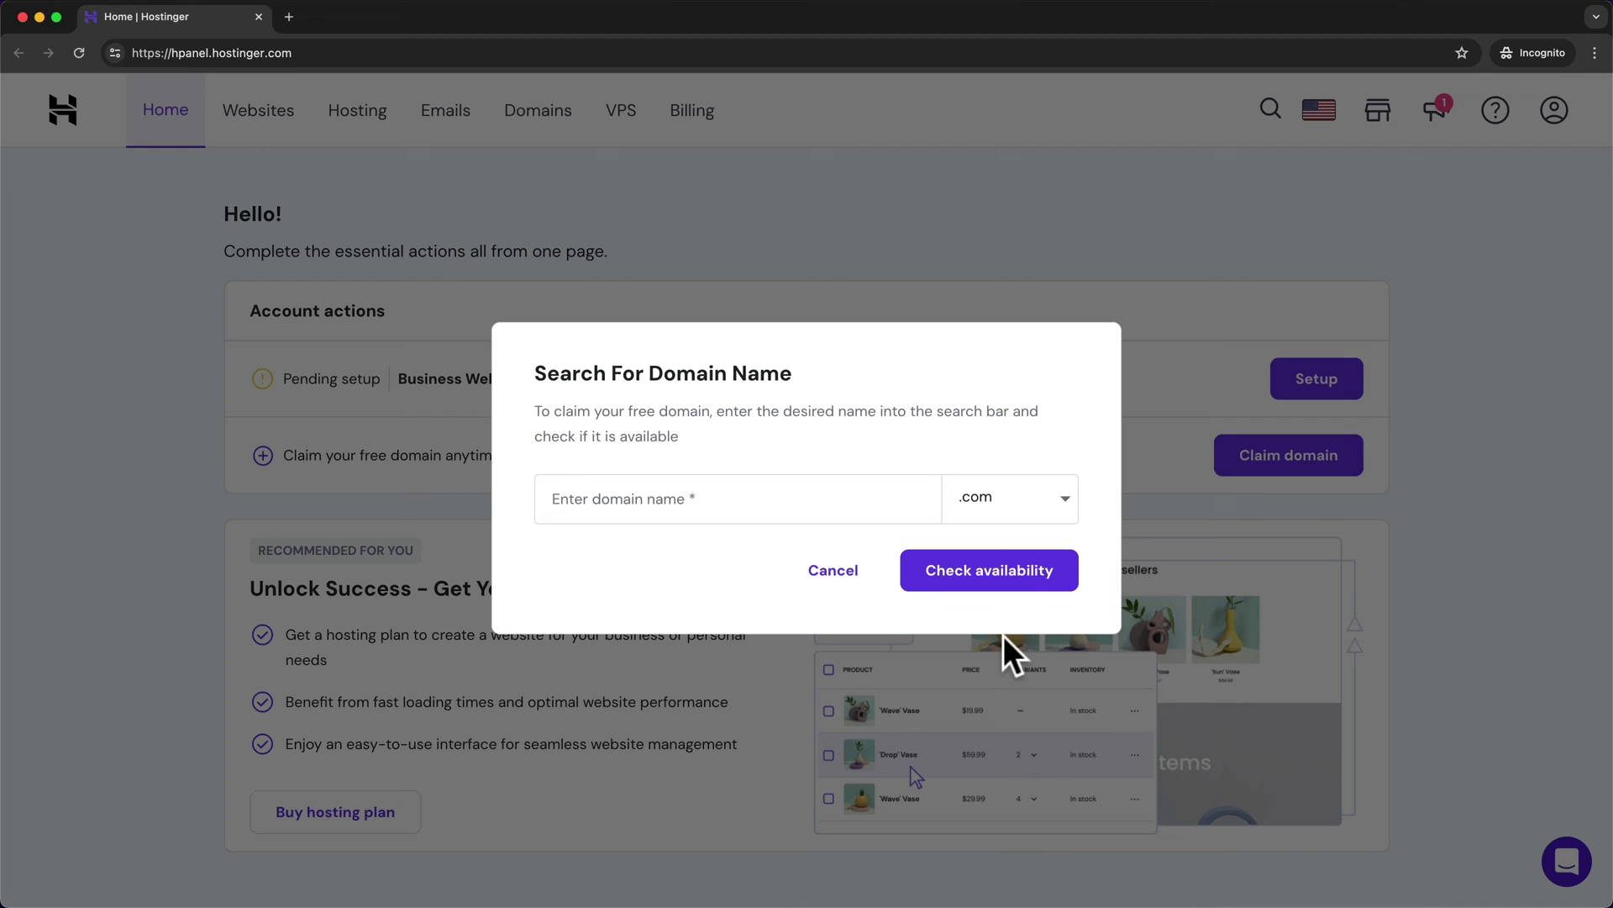
left_click(667, 497)
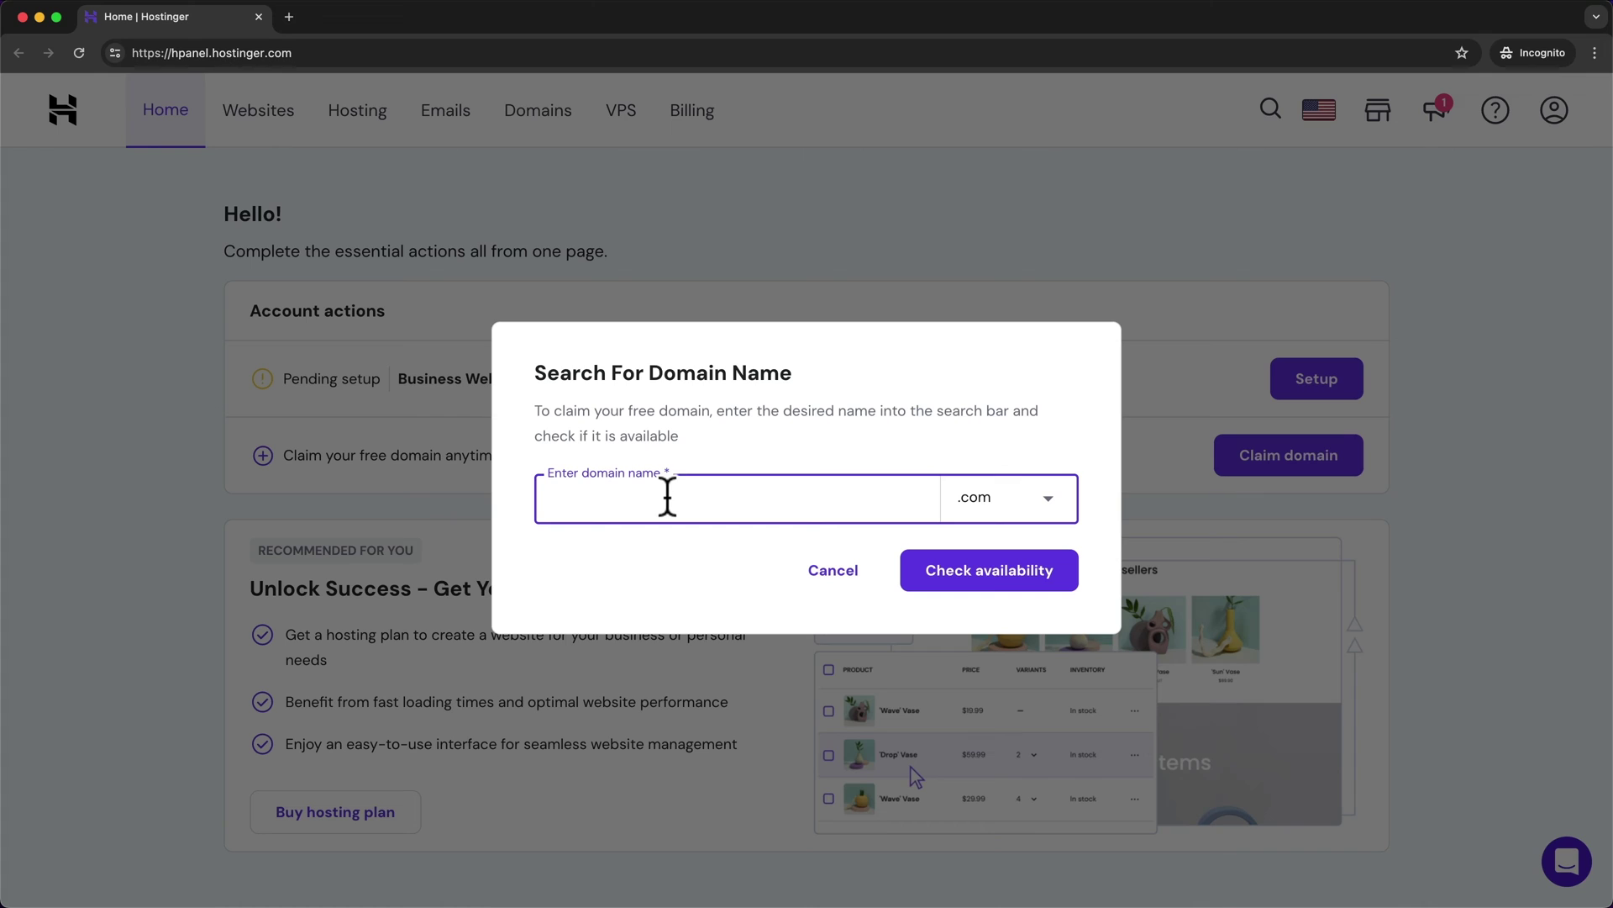
type("meticsfashion")
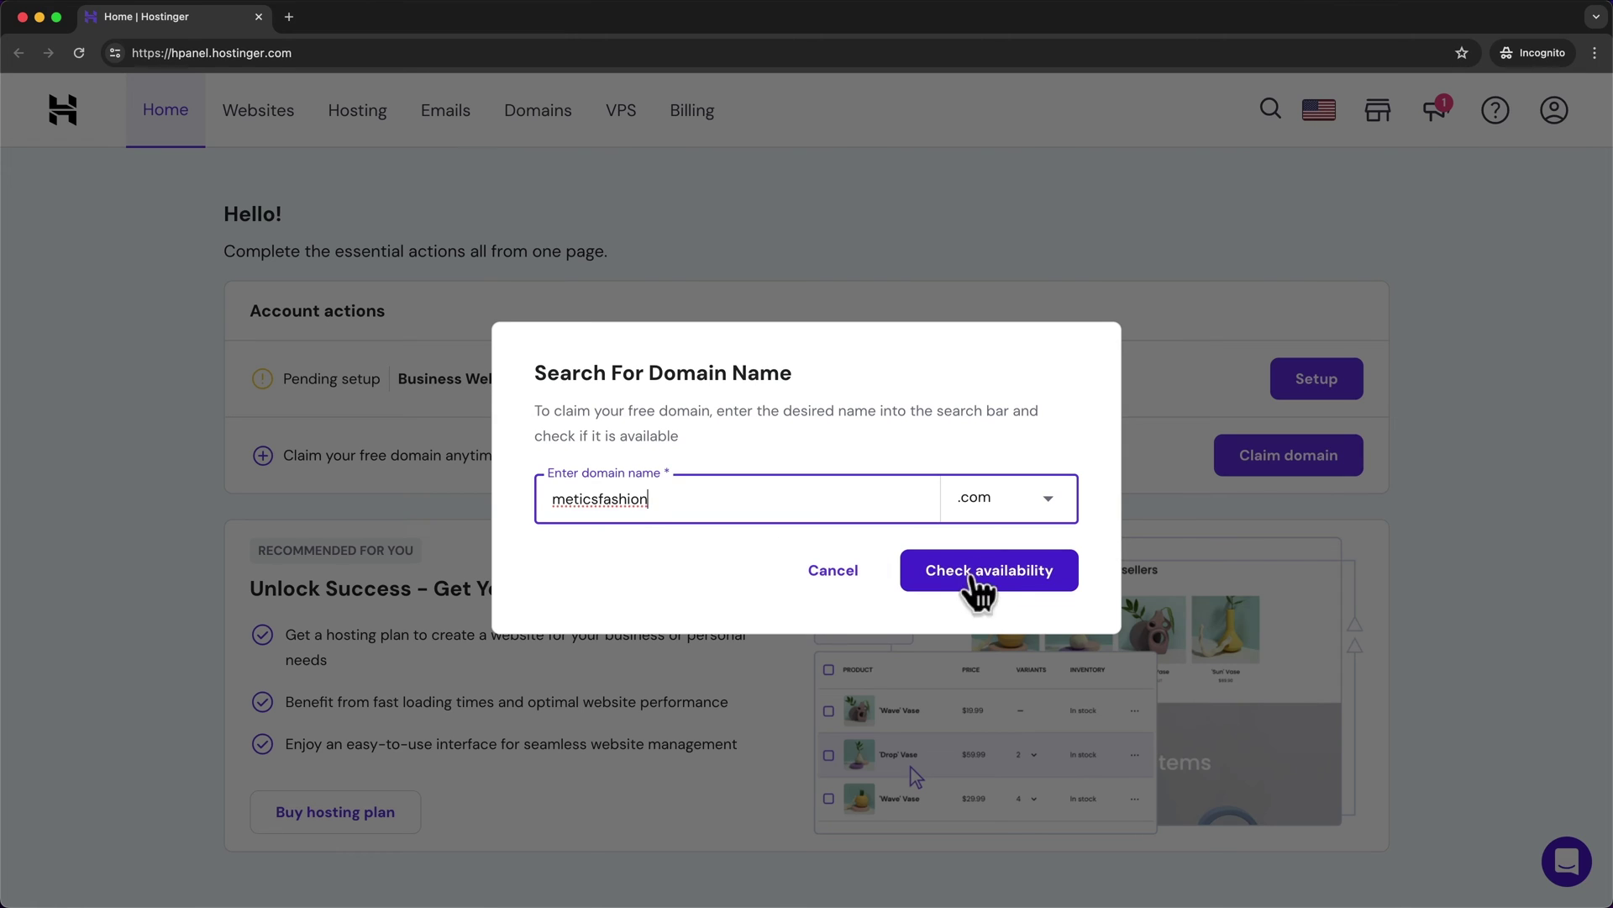
left_click(974, 578)
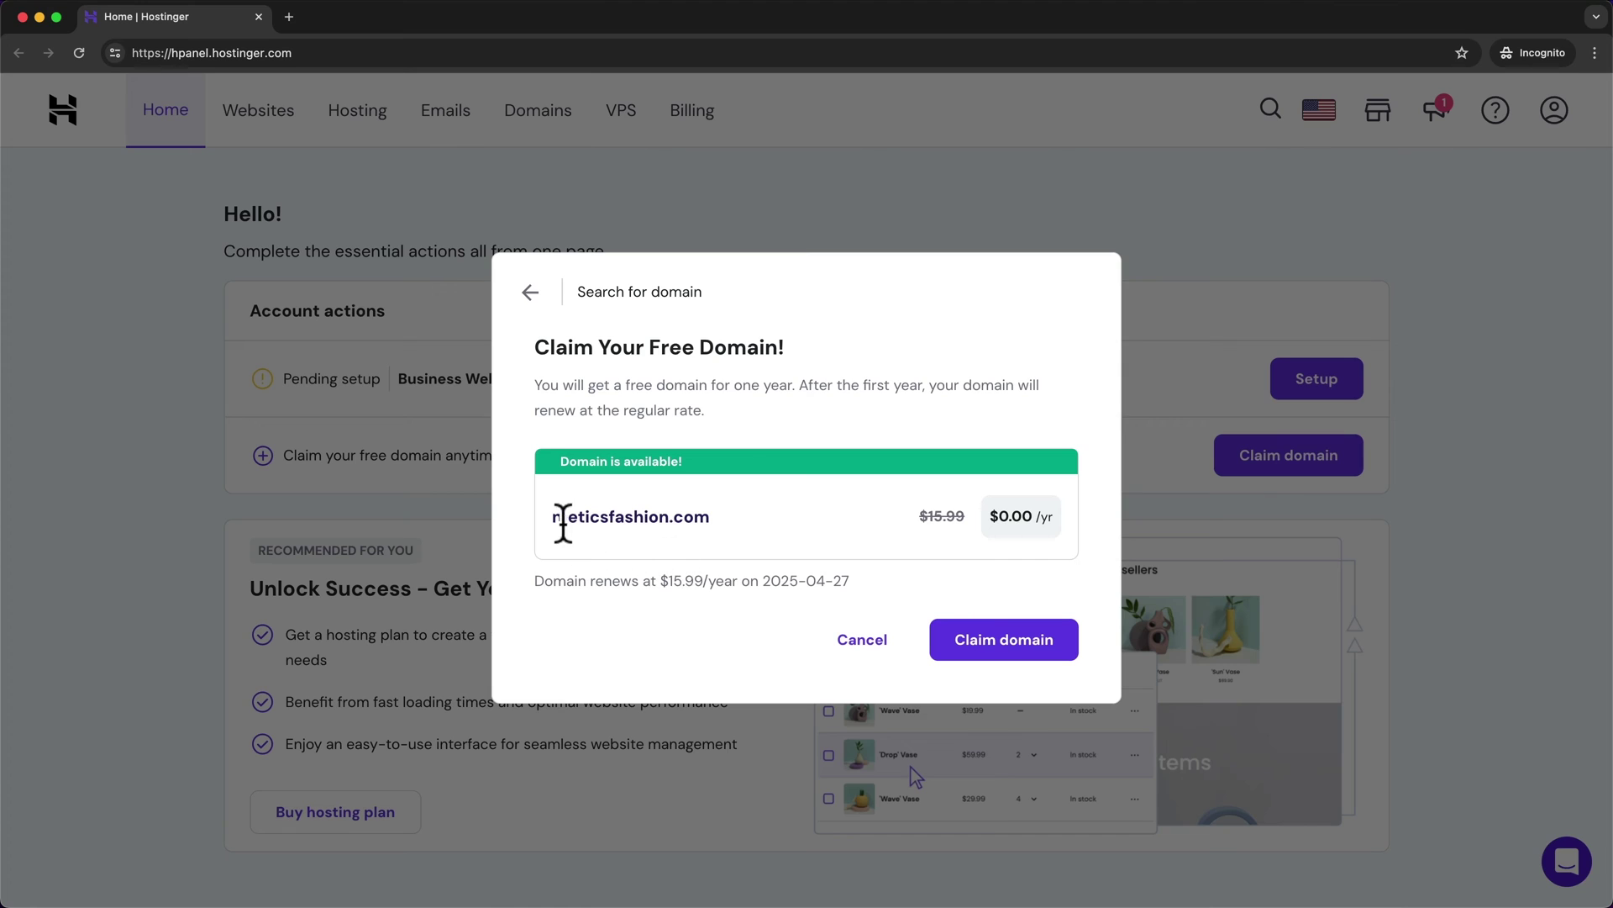
left_click_drag(555, 519, 746, 551)
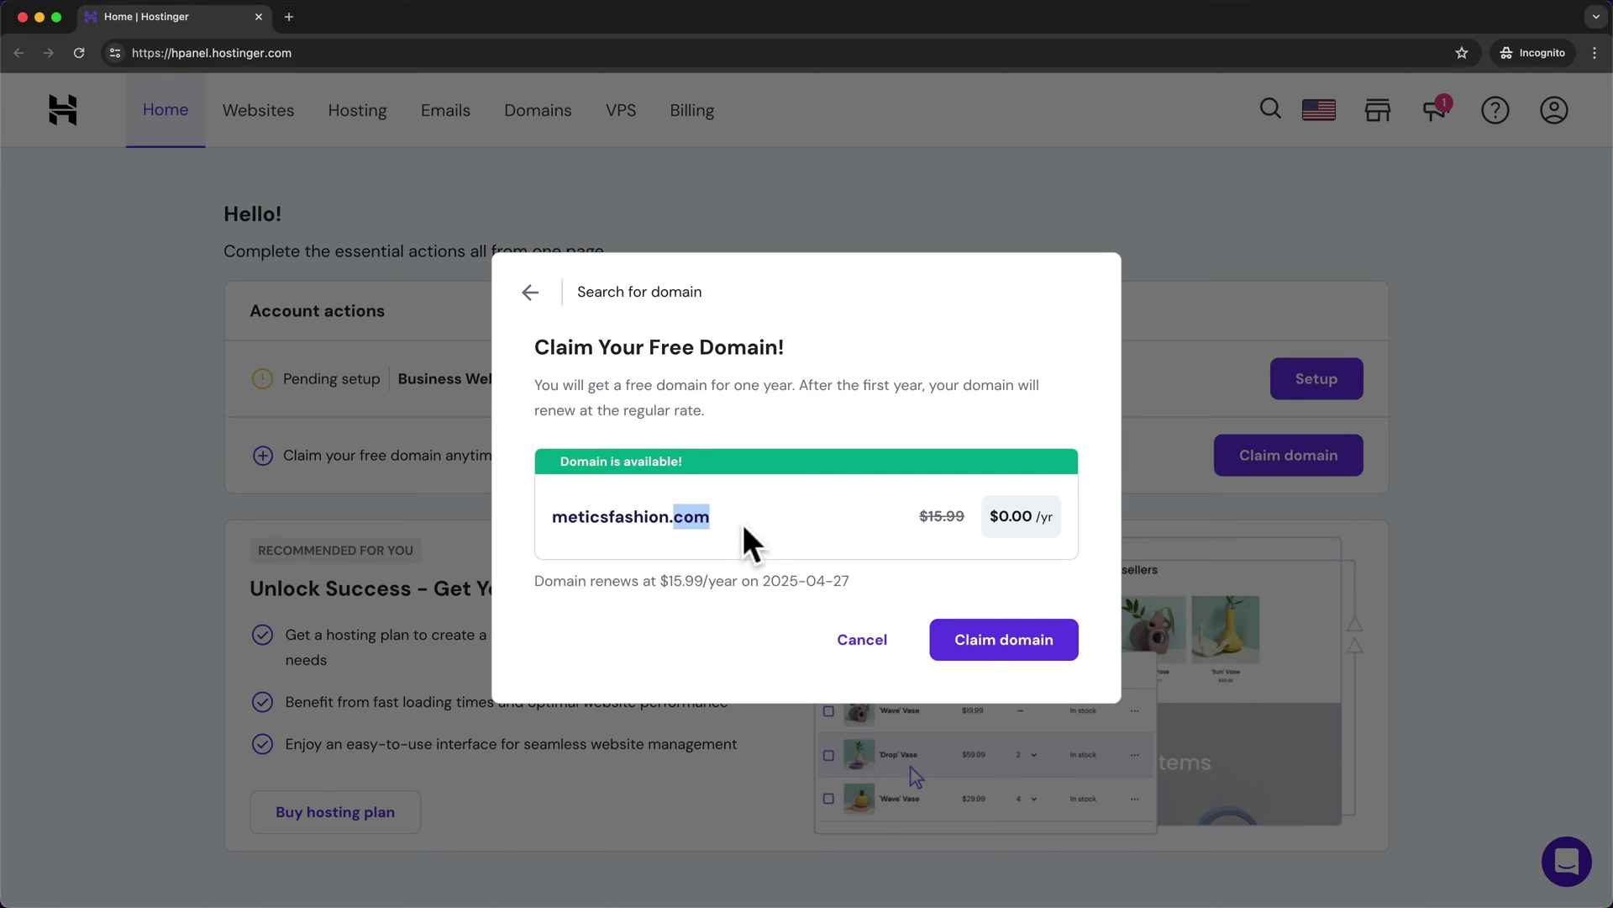
left_click(744, 529)
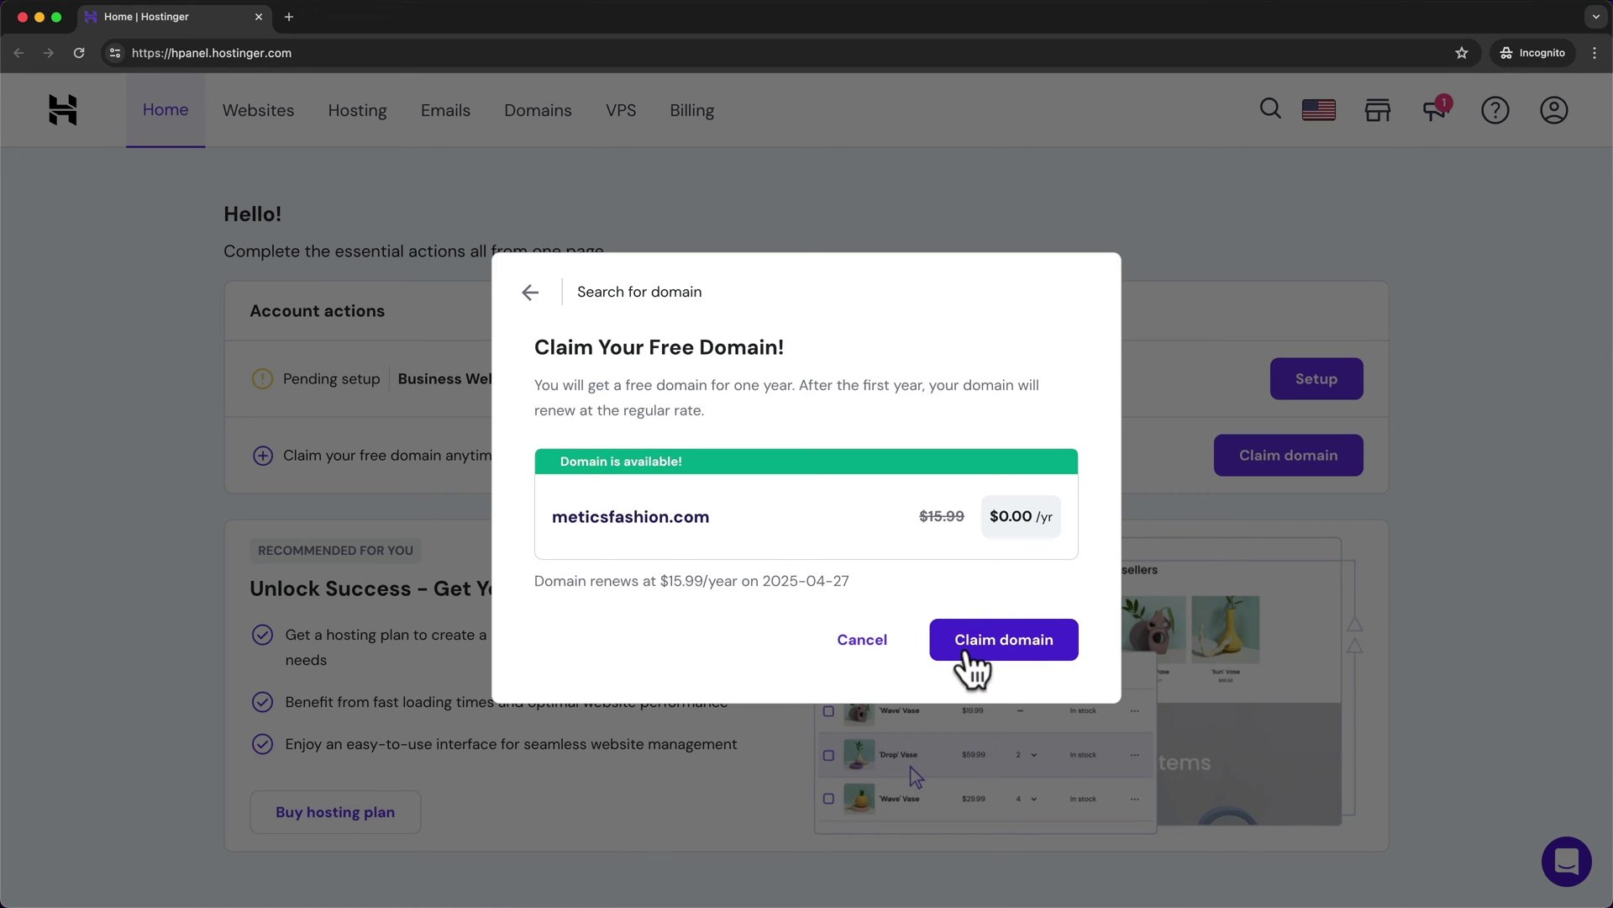
Claim meticsfashion.com as a Company / Organization domain and finish the registration
left_click(1027, 664)
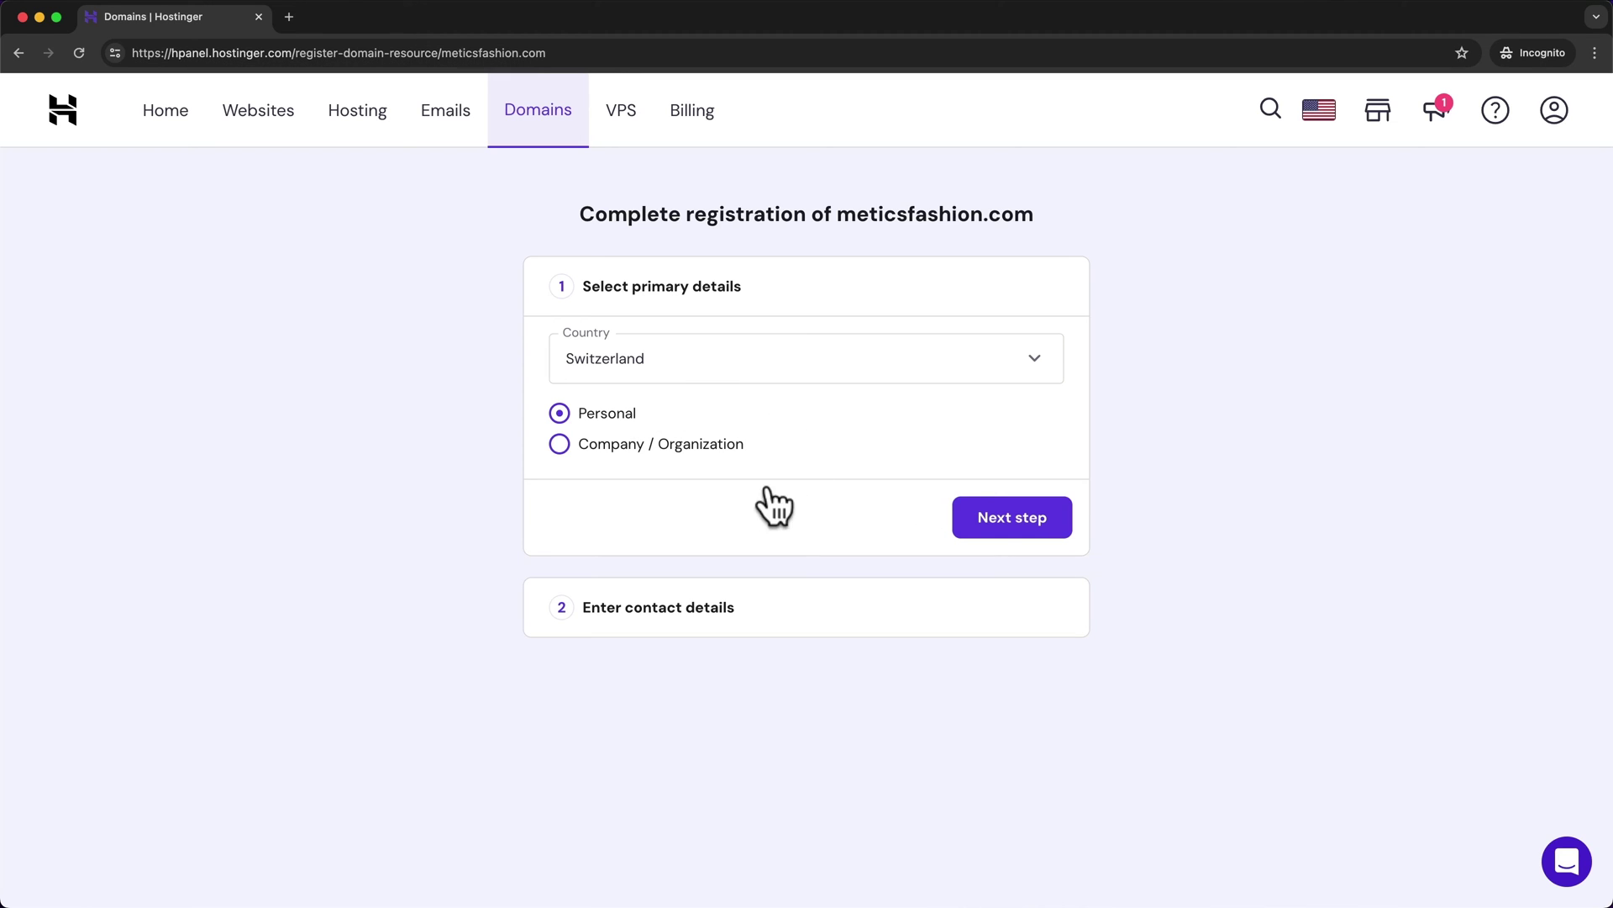
left_click(563, 452)
left_click(1012, 523)
scroll(1010, 529, "down", 5)
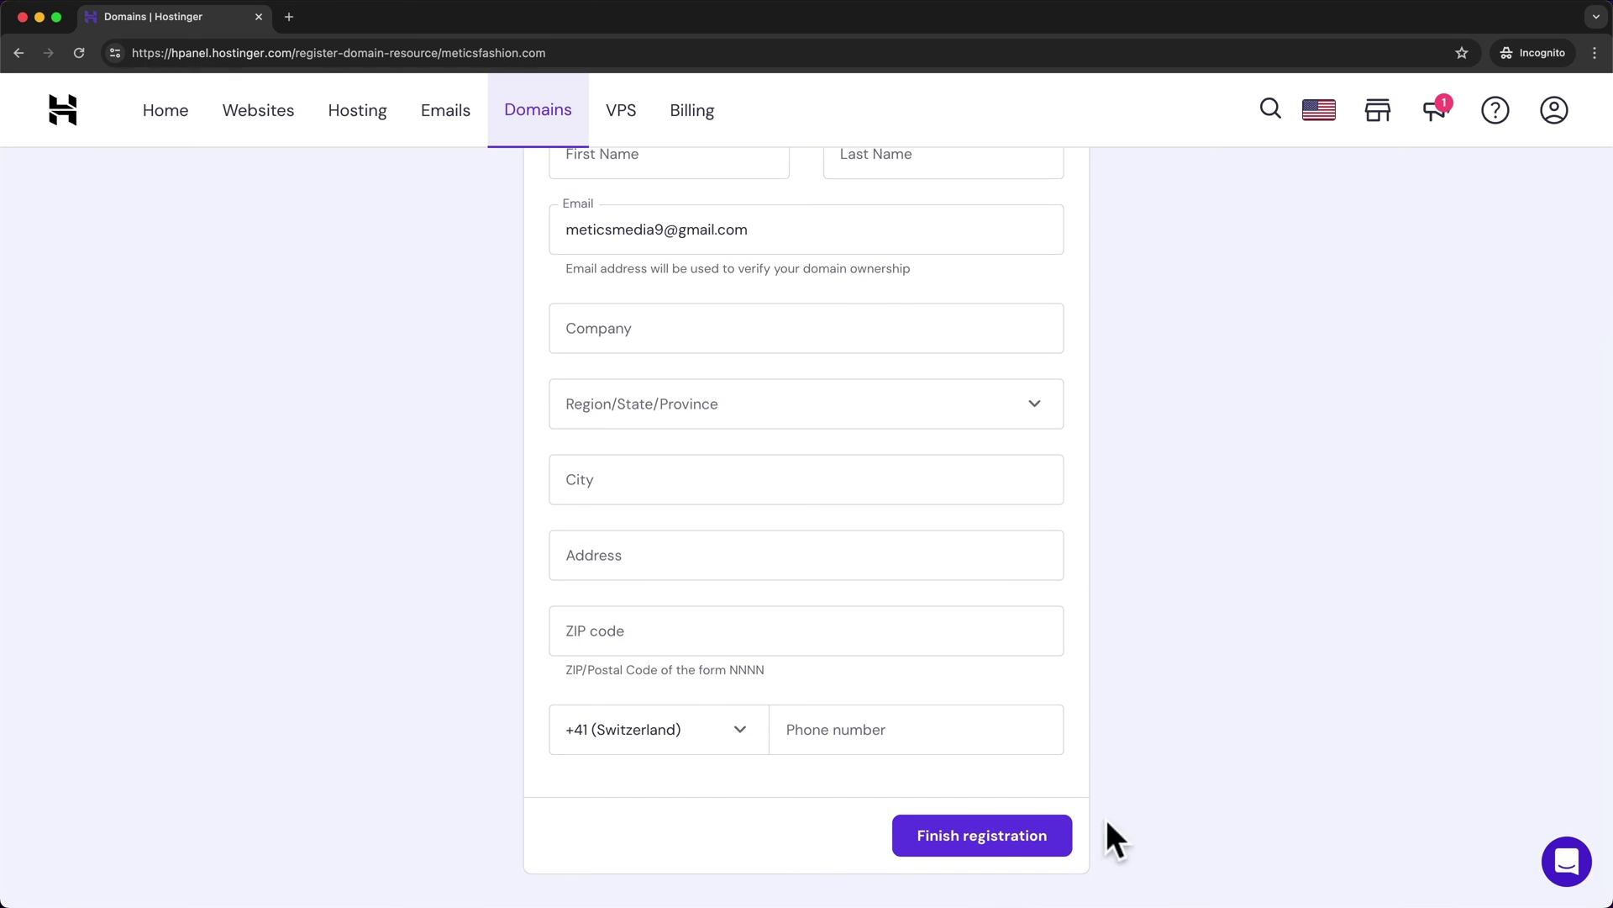
left_click(990, 840)
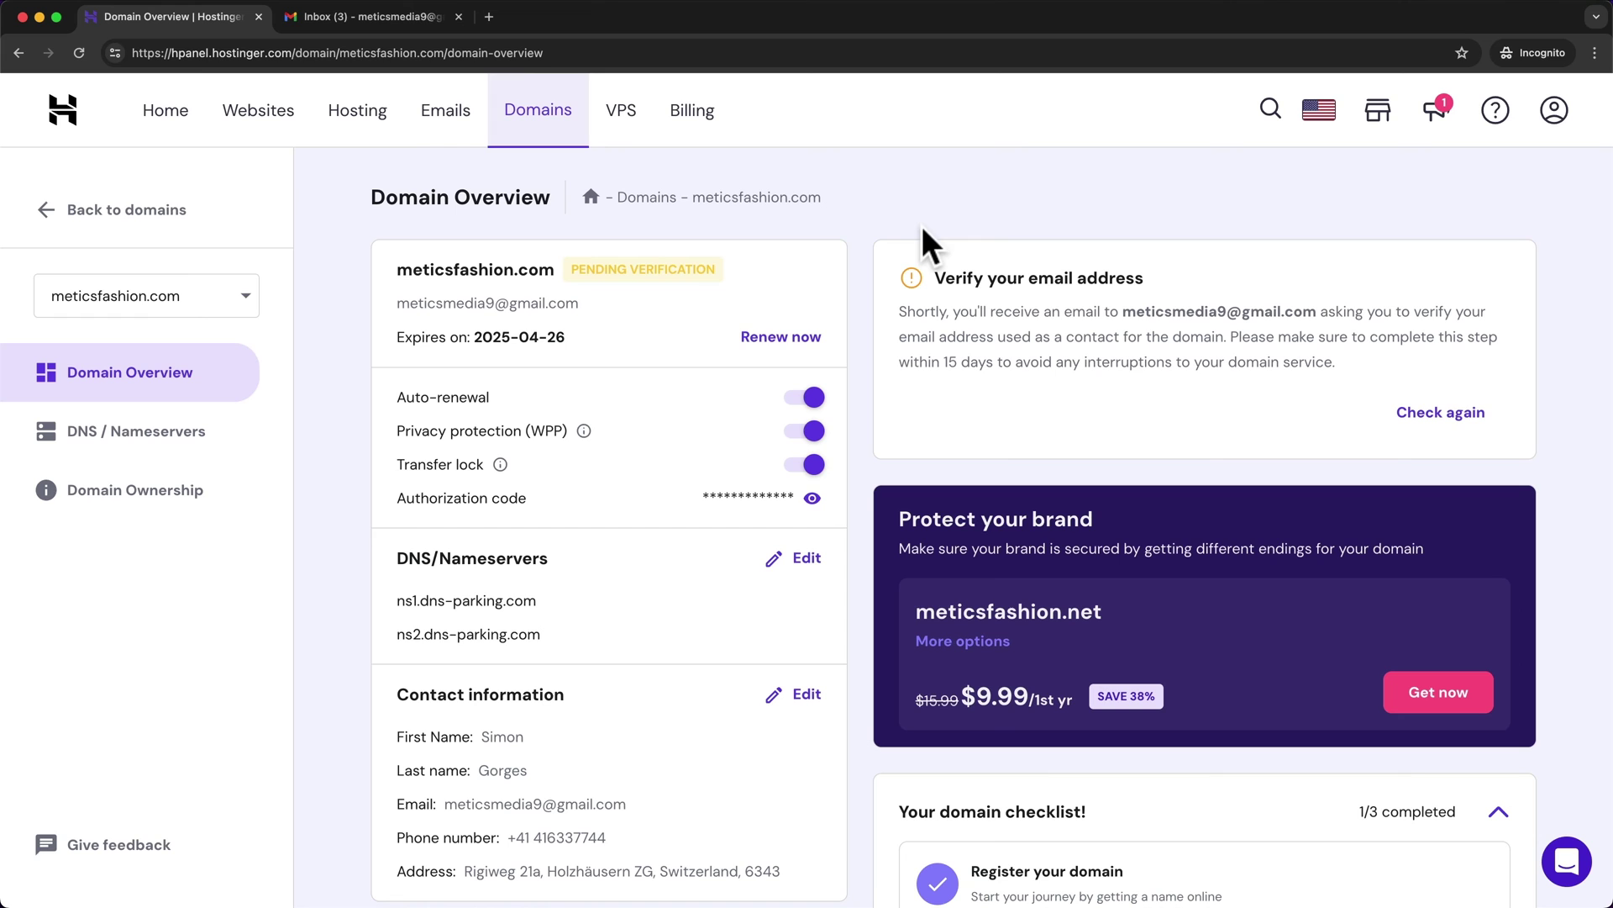
Follow the validation link in the IMPORTANT contact-verification email, then close the confirmation tab
left_click(391, 19)
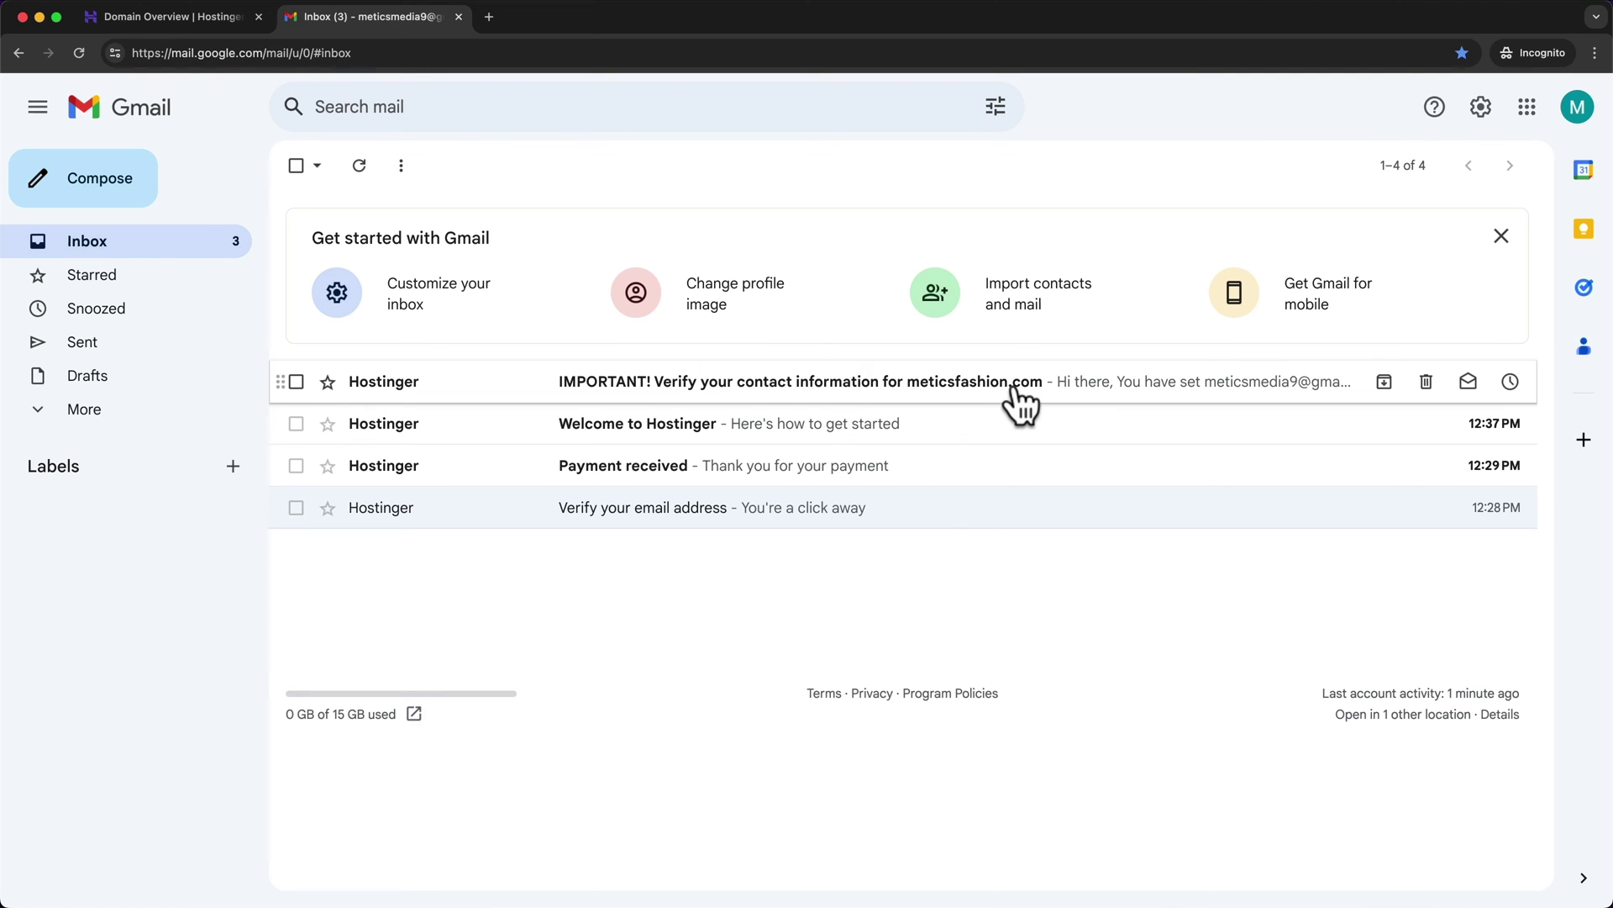
left_click(912, 384)
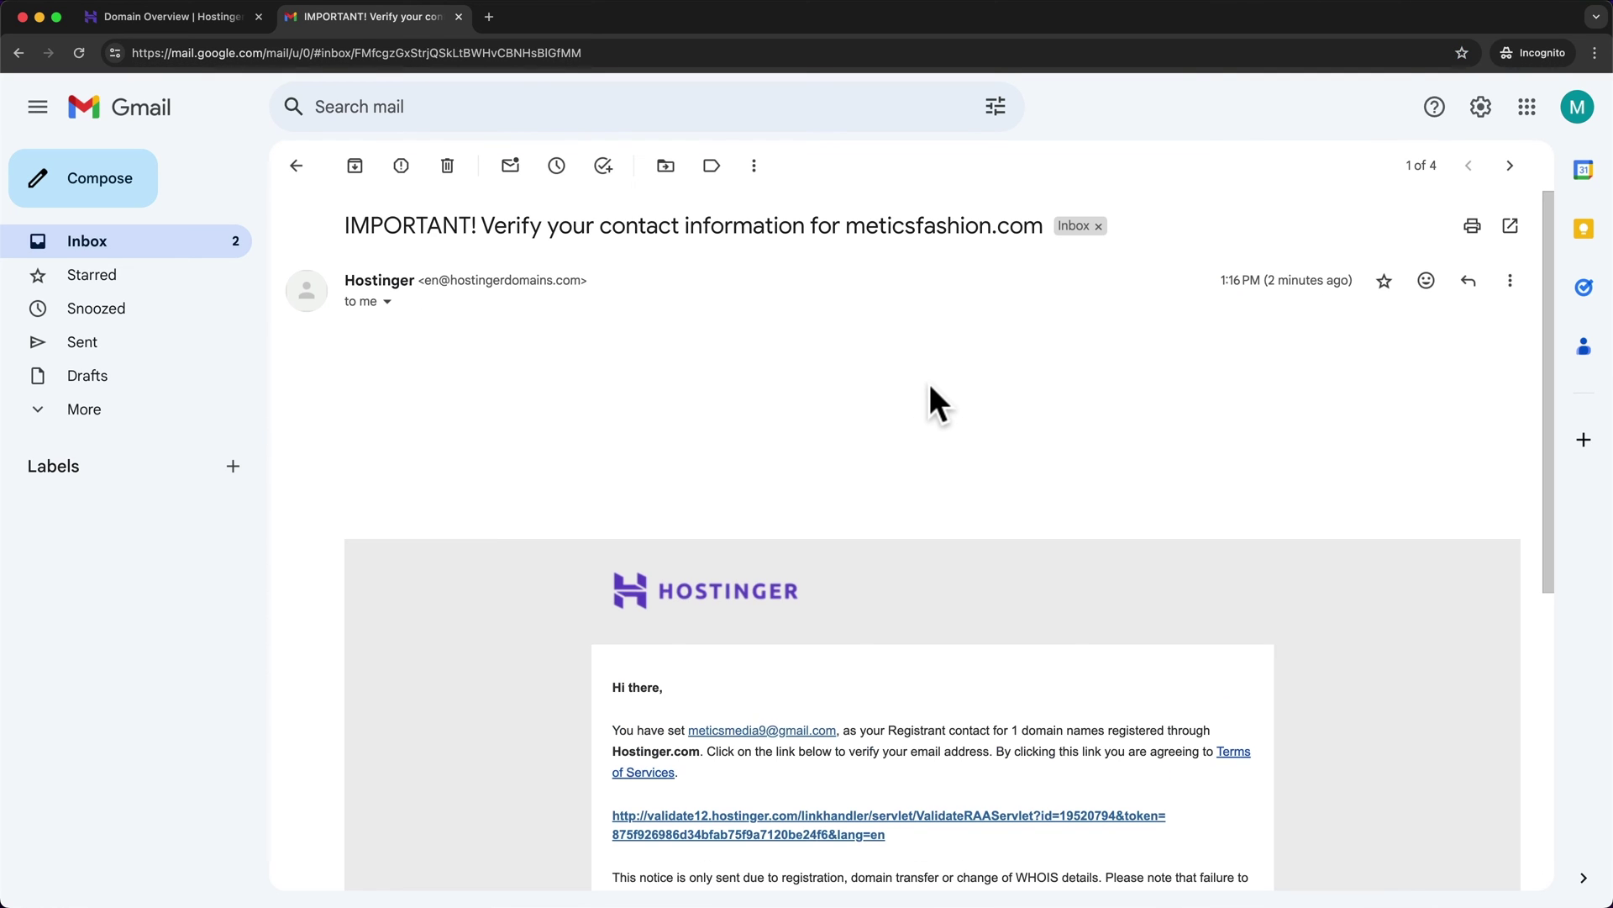
scroll(929, 384, "down", 3)
scroll(931, 382, "down", 2)
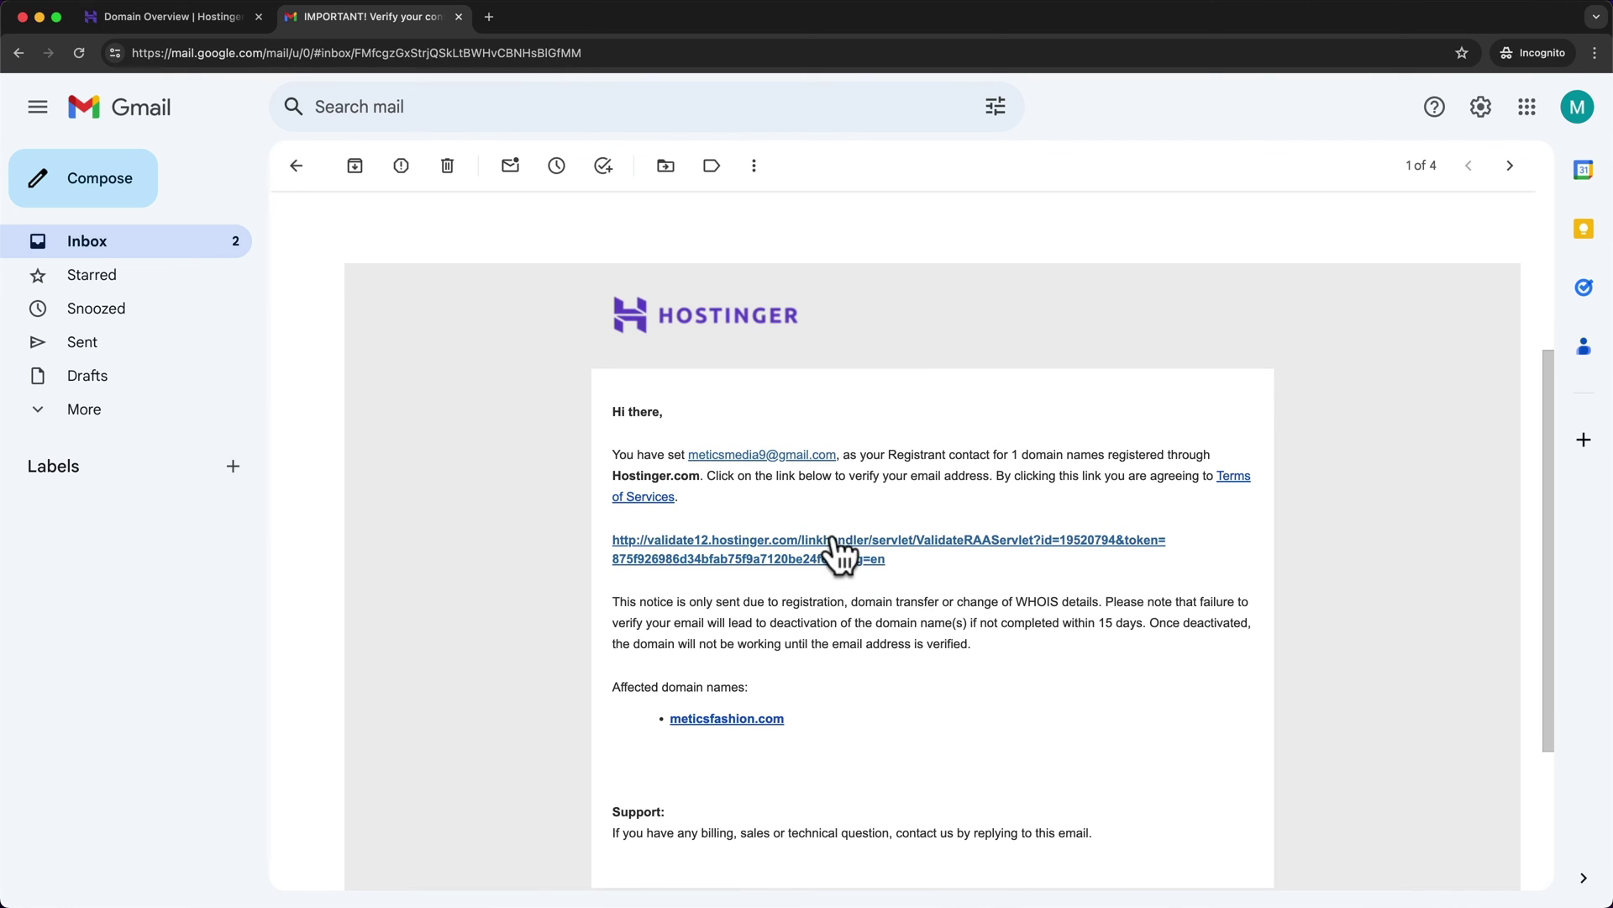
left_click(897, 542)
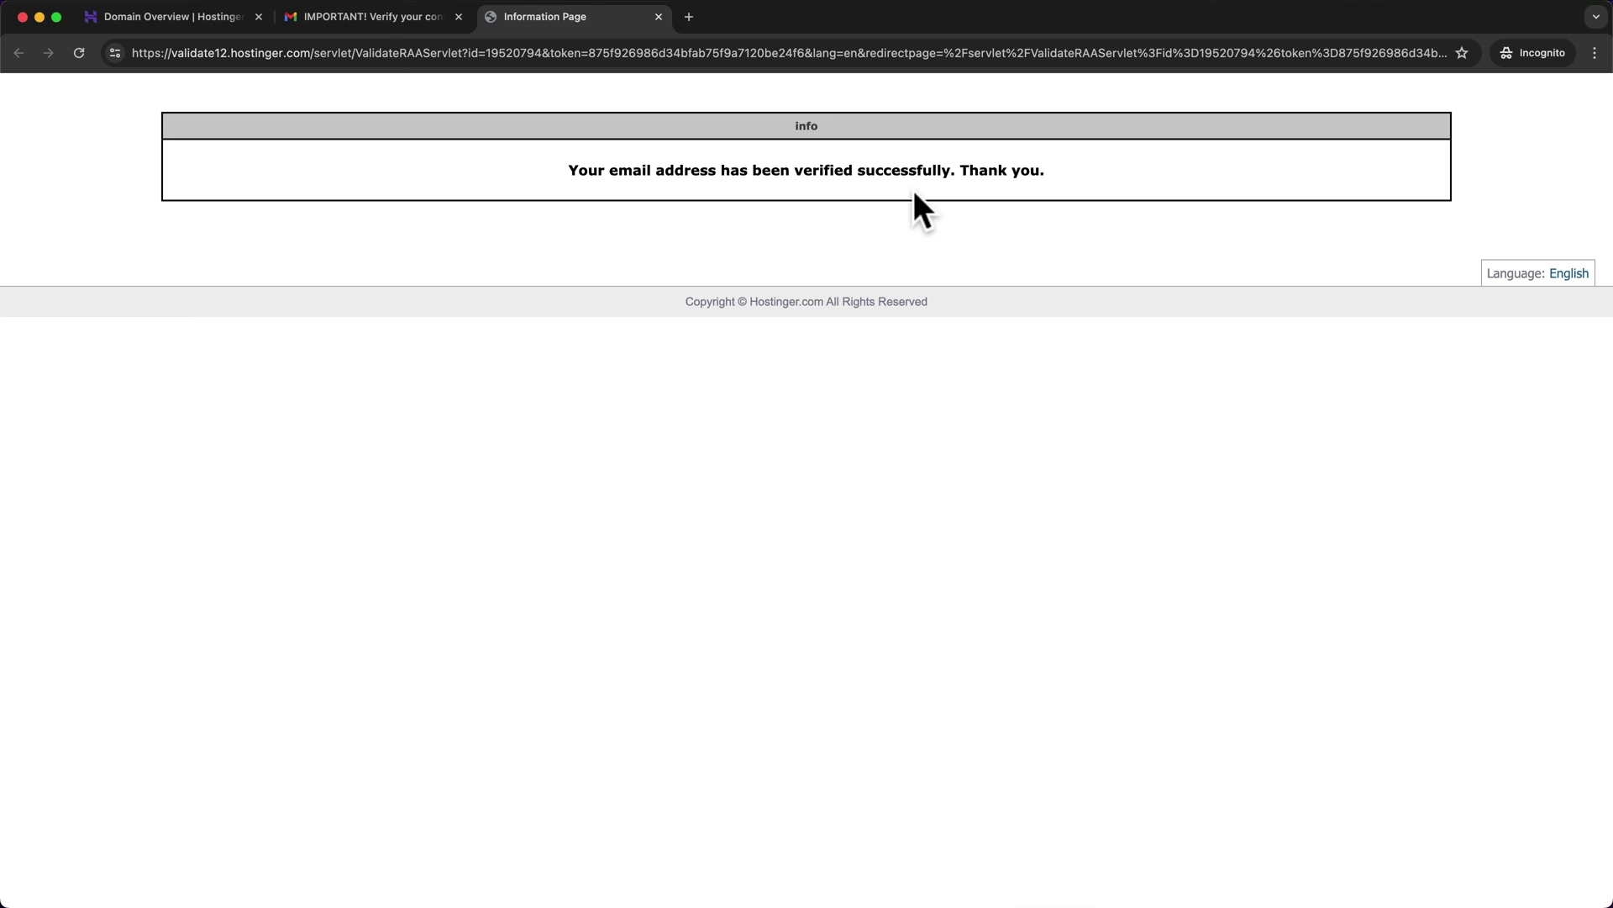
left_click(658, 15)
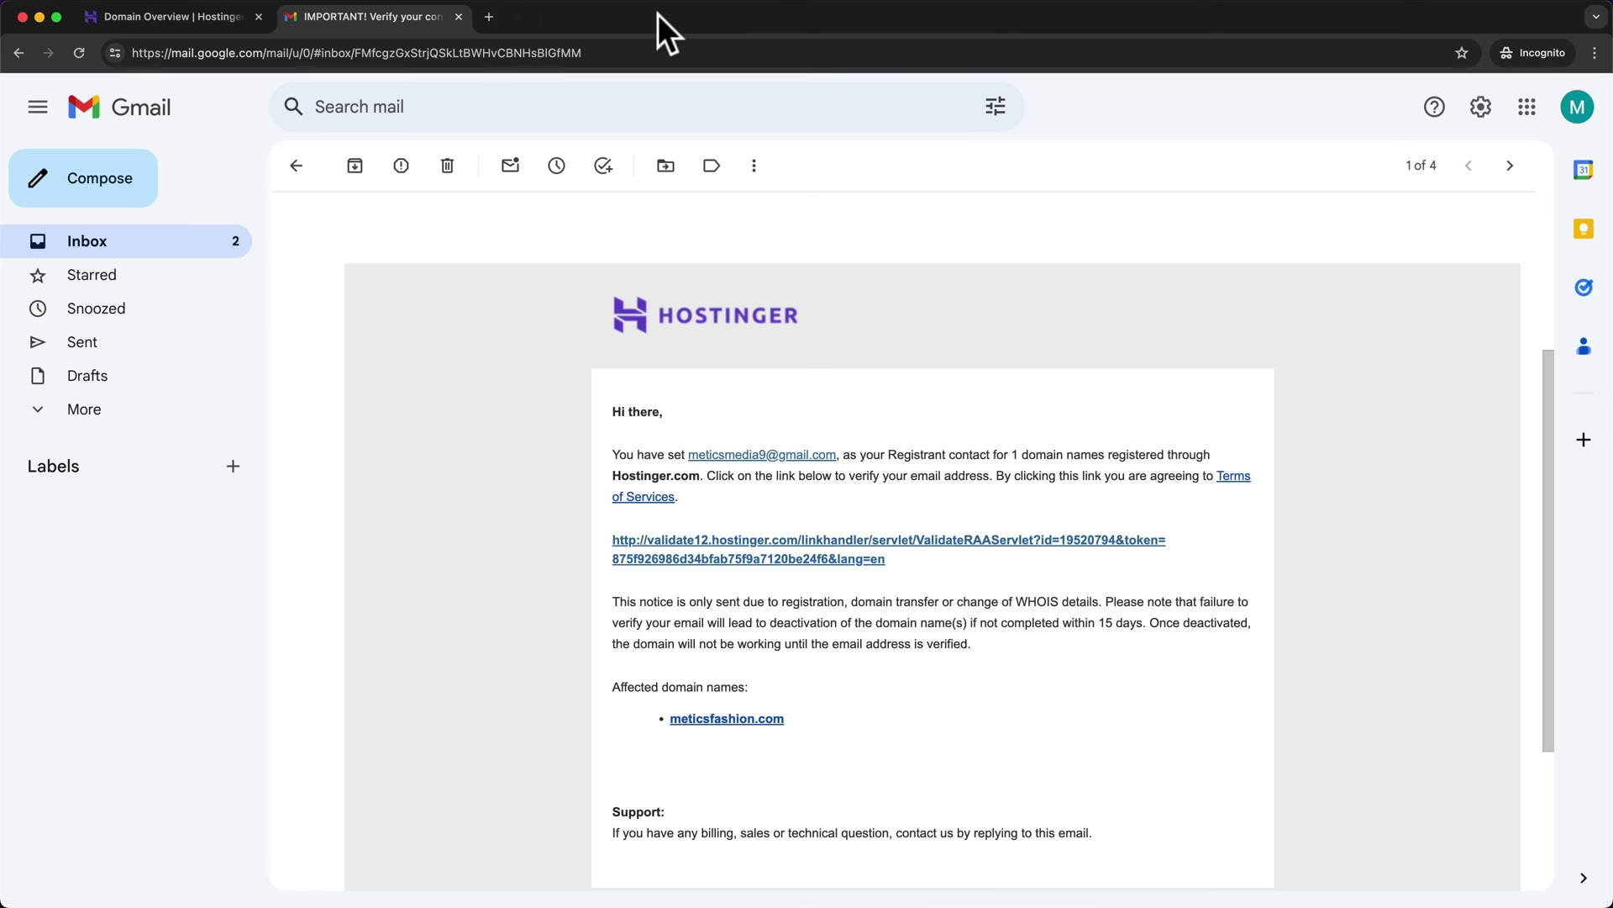
Refresh to confirm meticsfashion.com is Active, then return Home to the pending Business Web Hosting
left_click(460, 16)
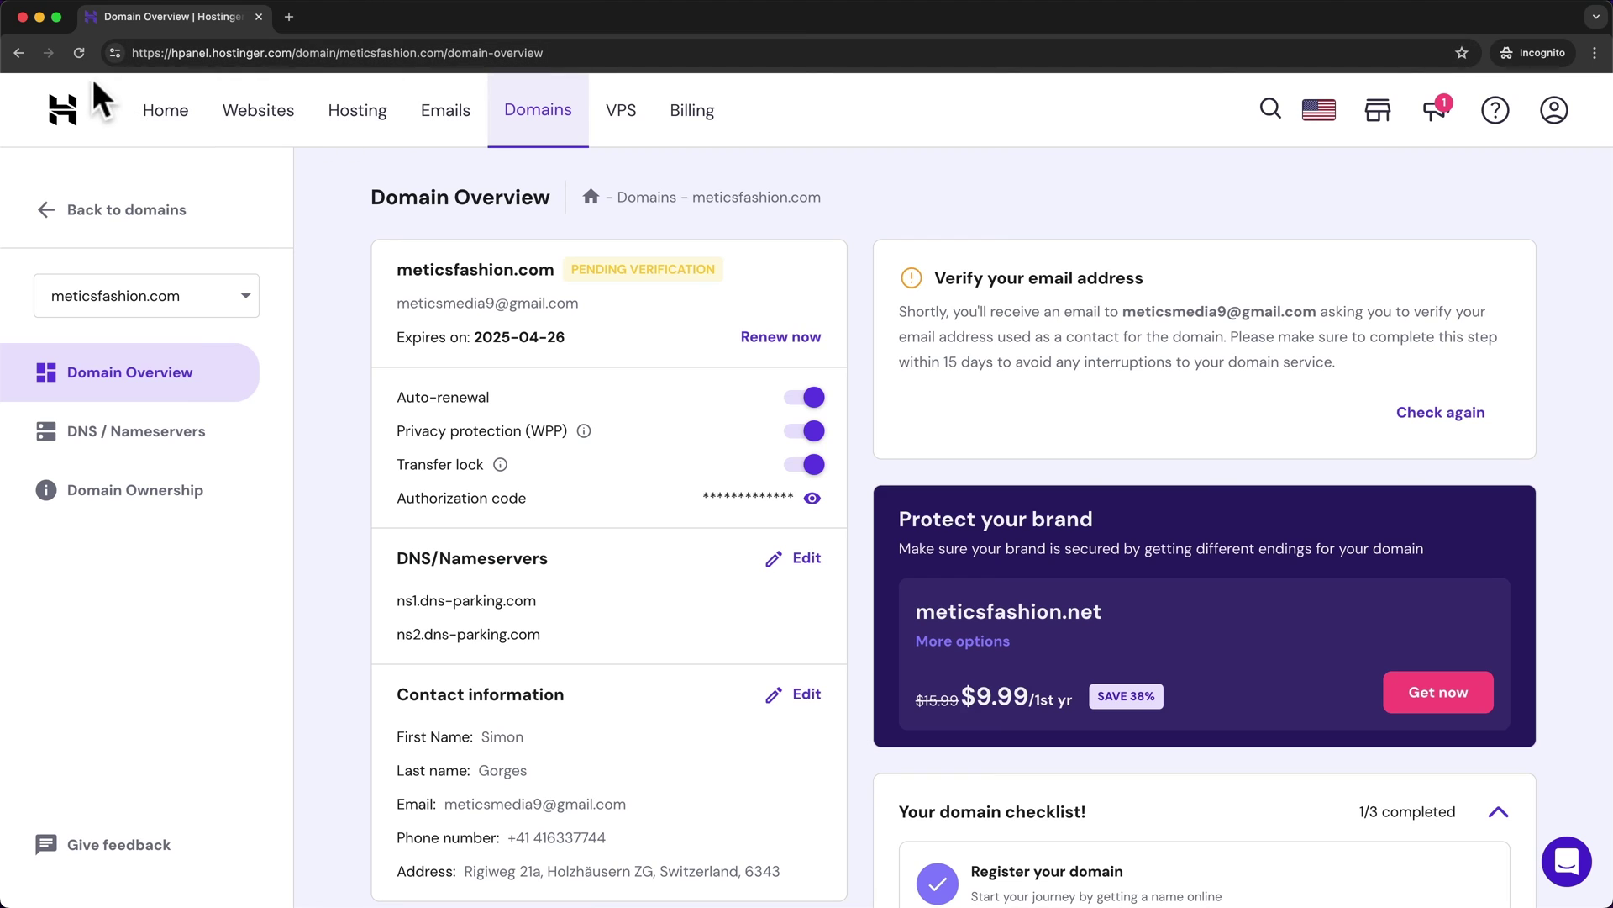
left_click(81, 53)
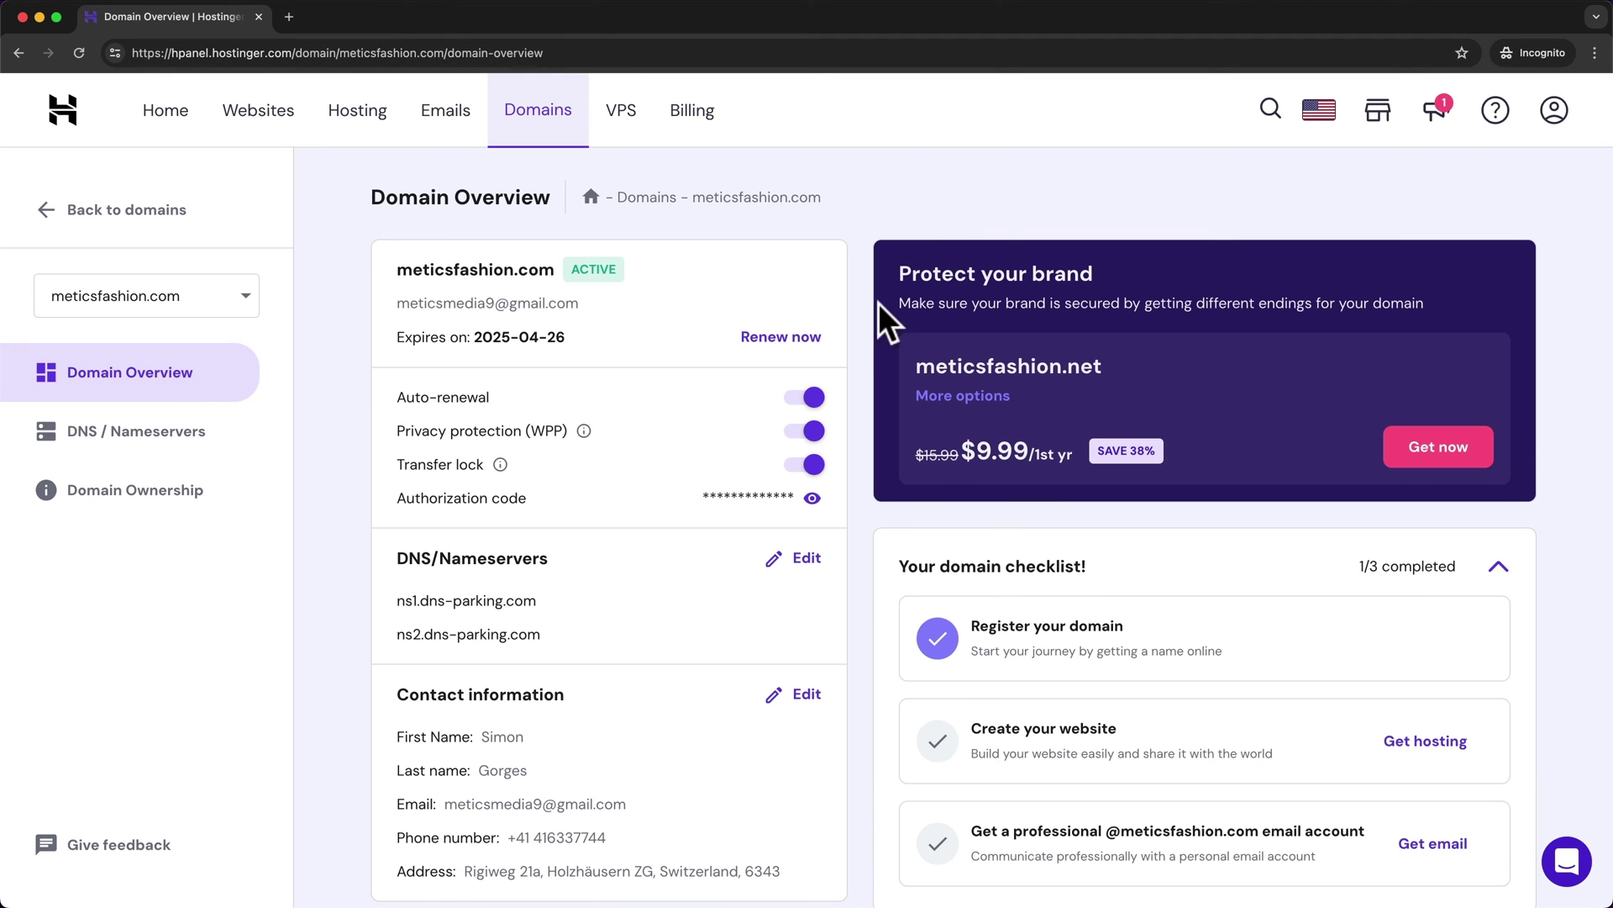
left_click_drag(407, 271, 596, 269)
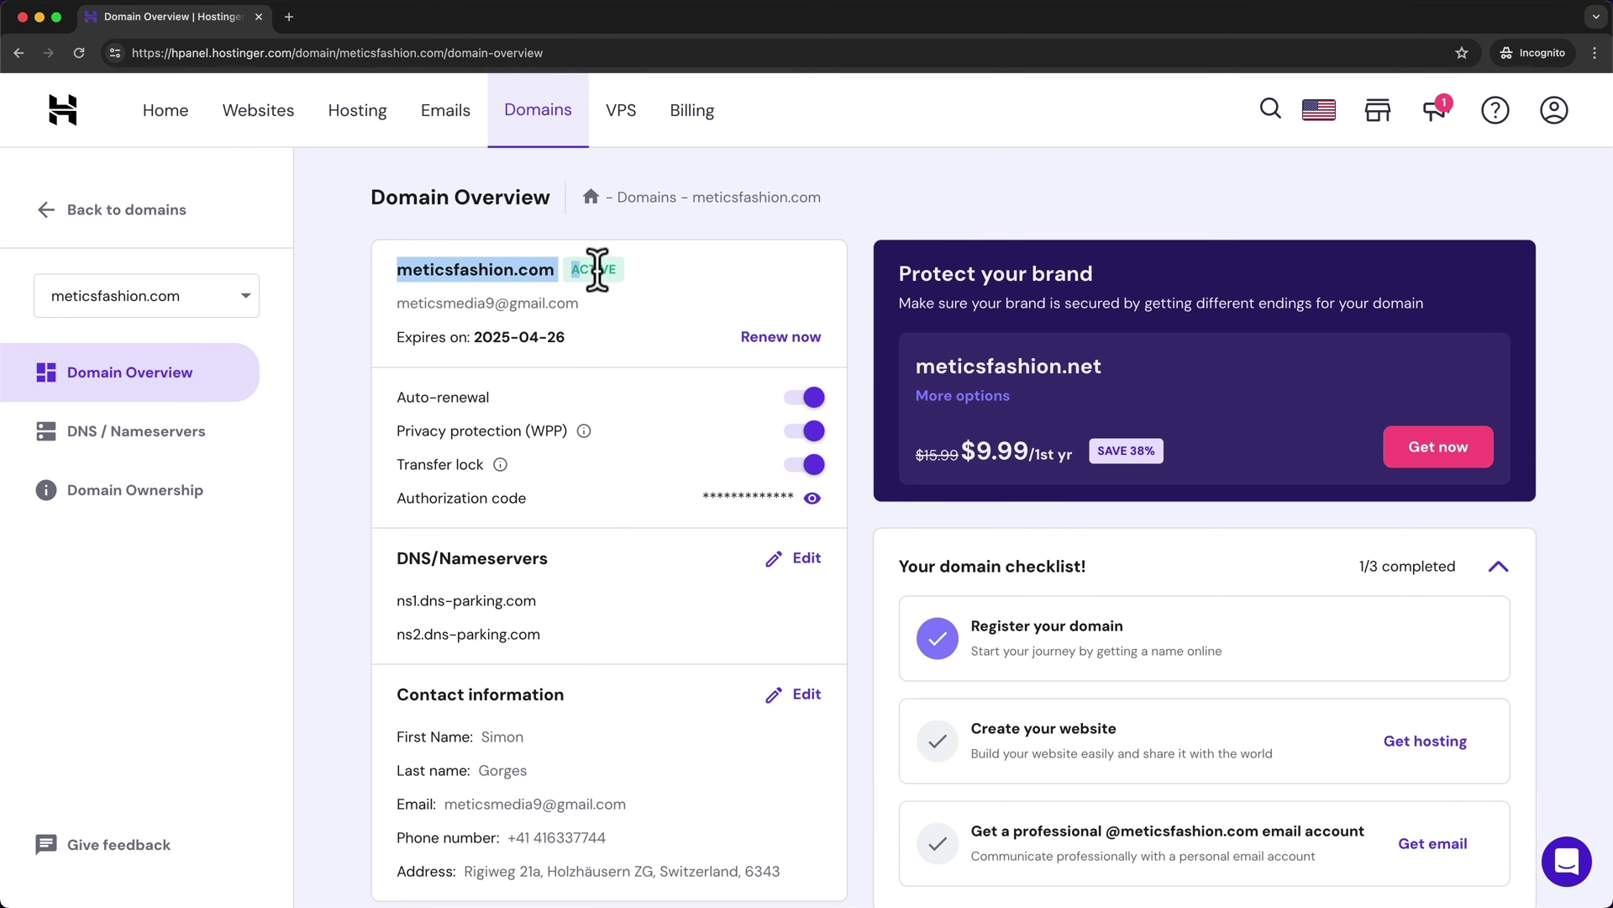
left_click(637, 294)
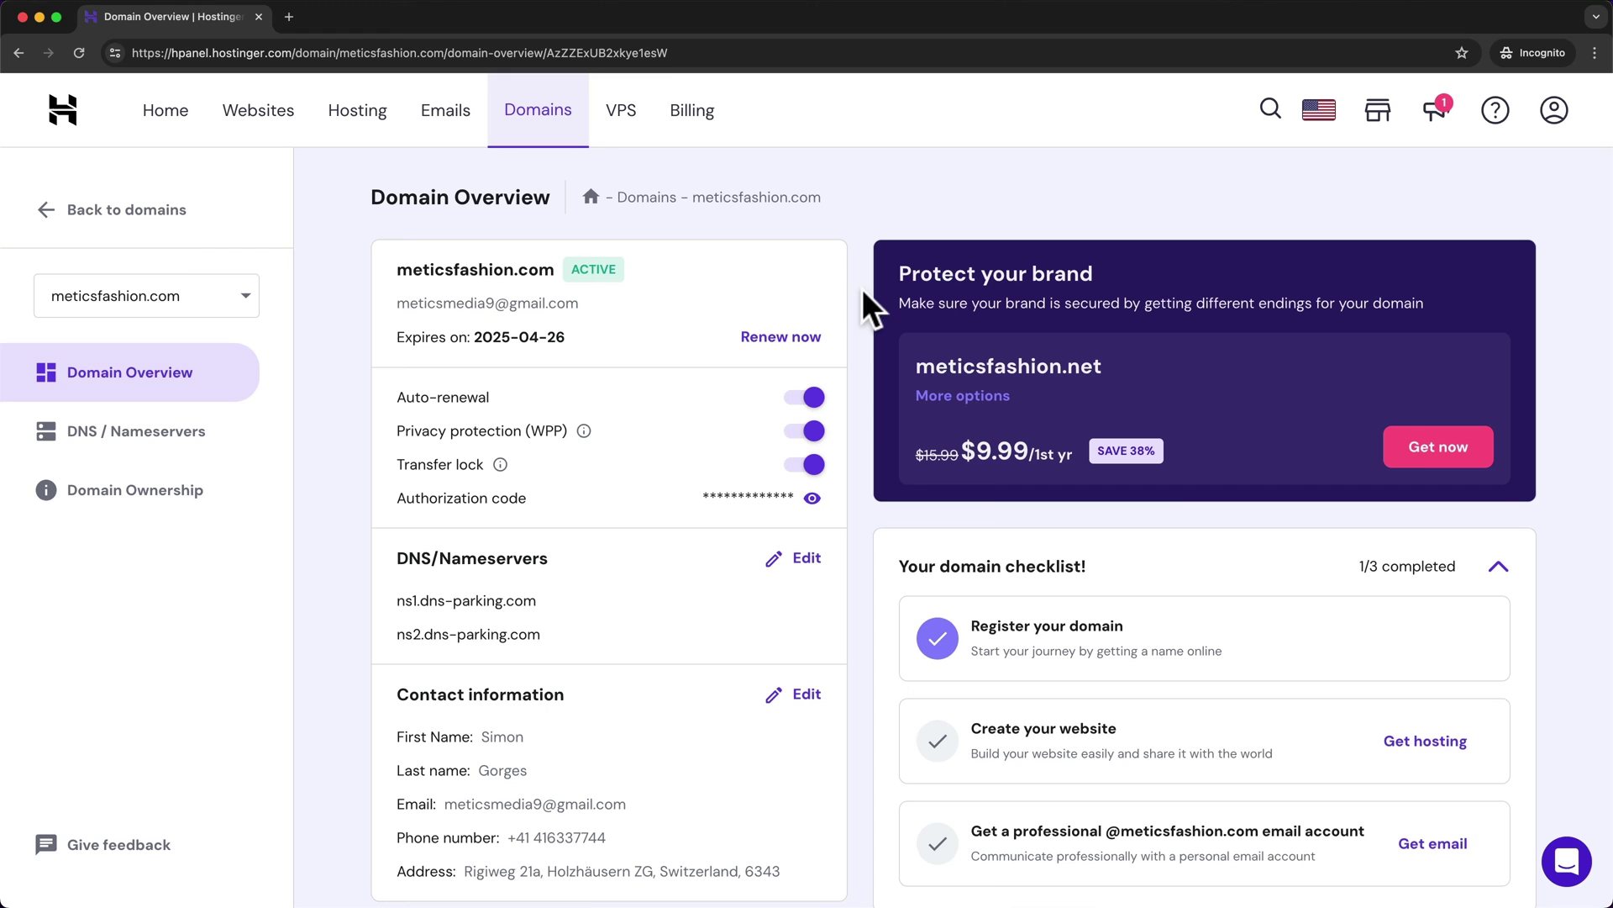
left_click(179, 135)
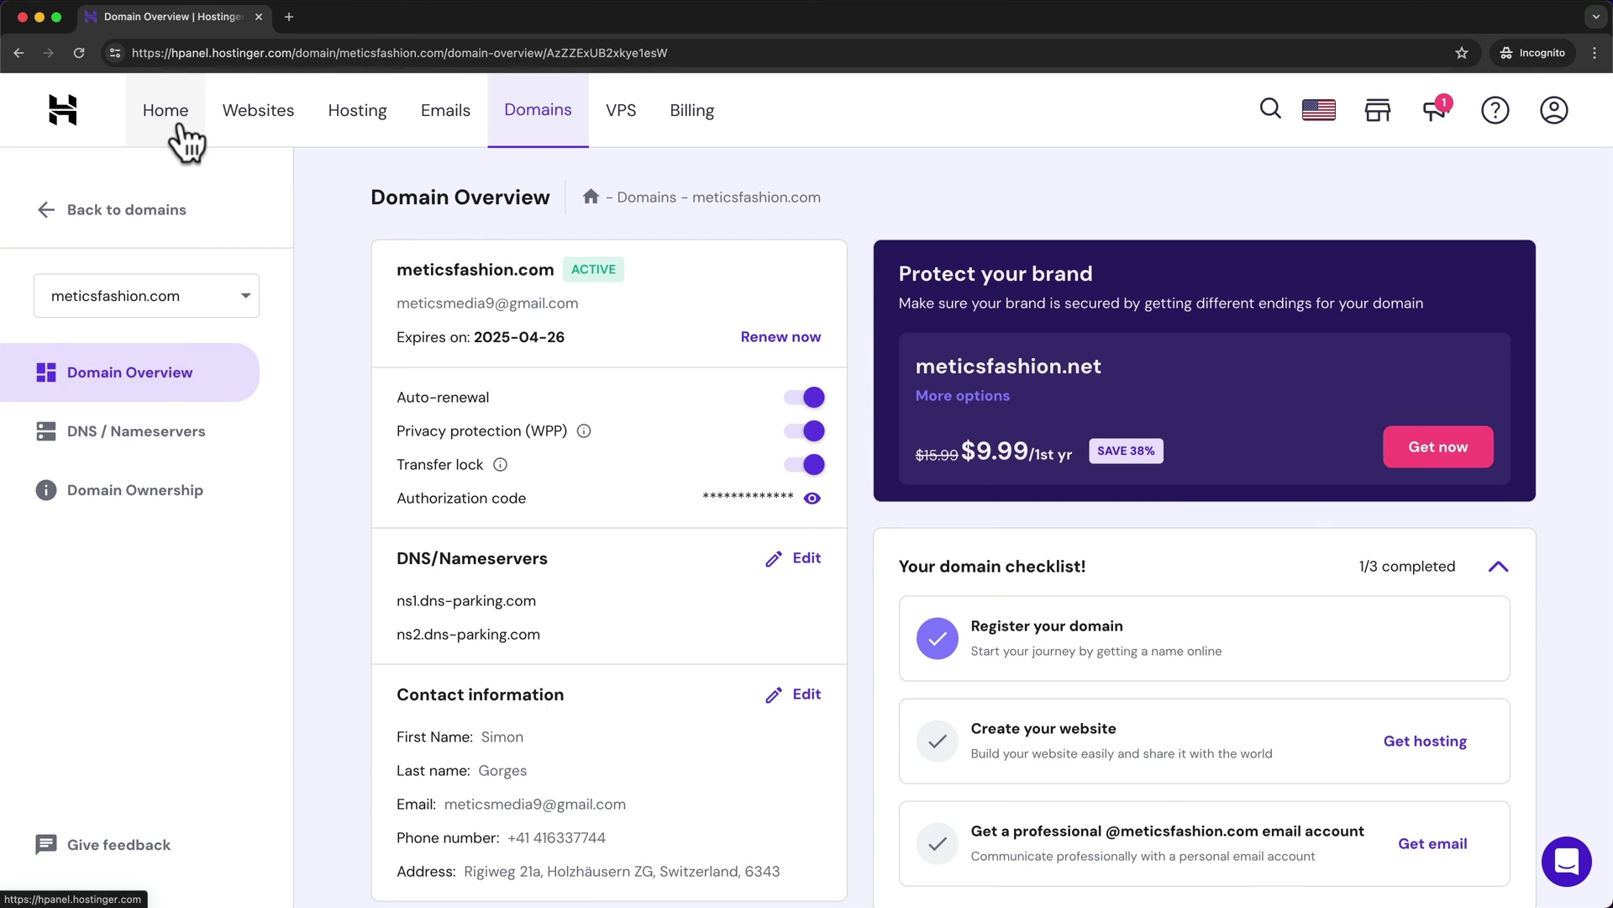
left_click_drag(417, 379, 656, 375)
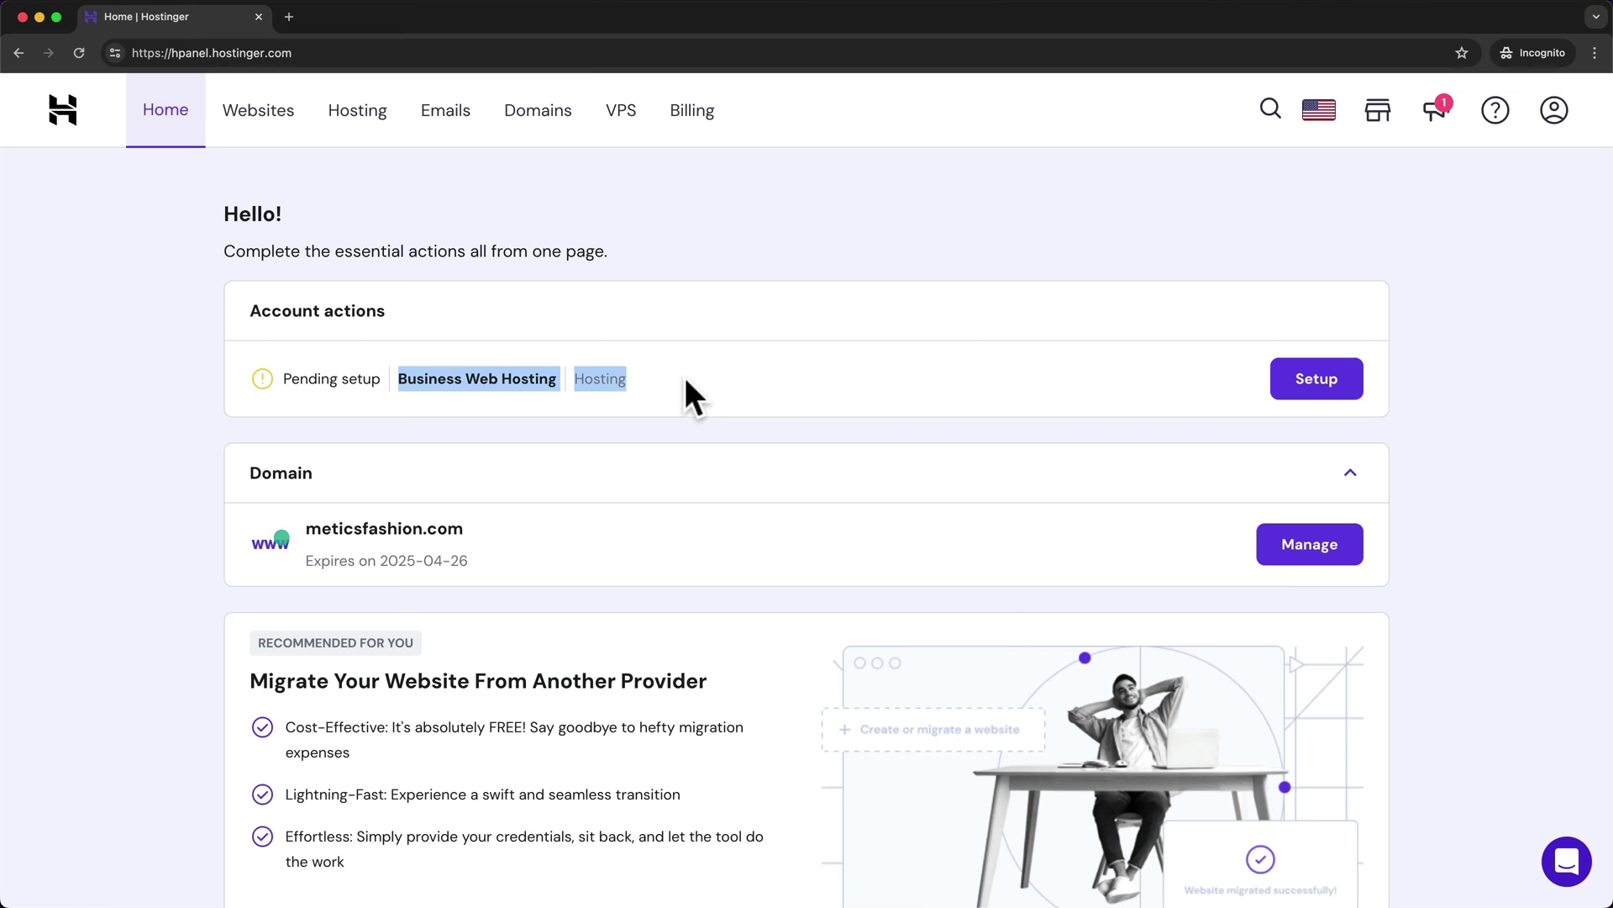
Set up hosting for myself or my business as a new site built with WordPress with AI
left_click(1323, 388)
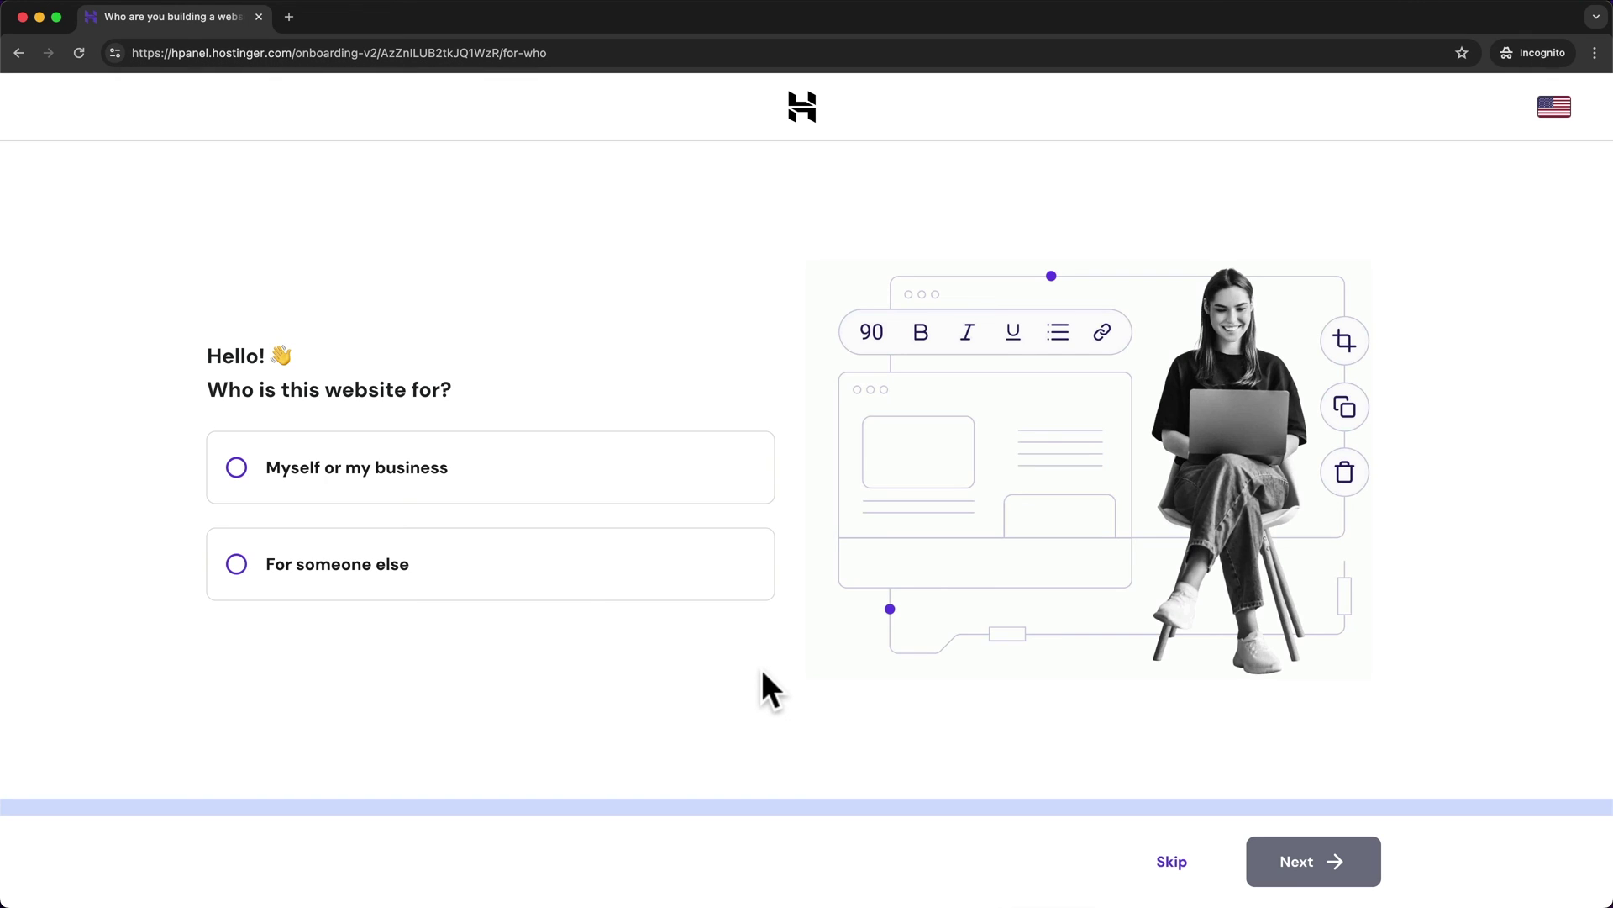
left_click(282, 474)
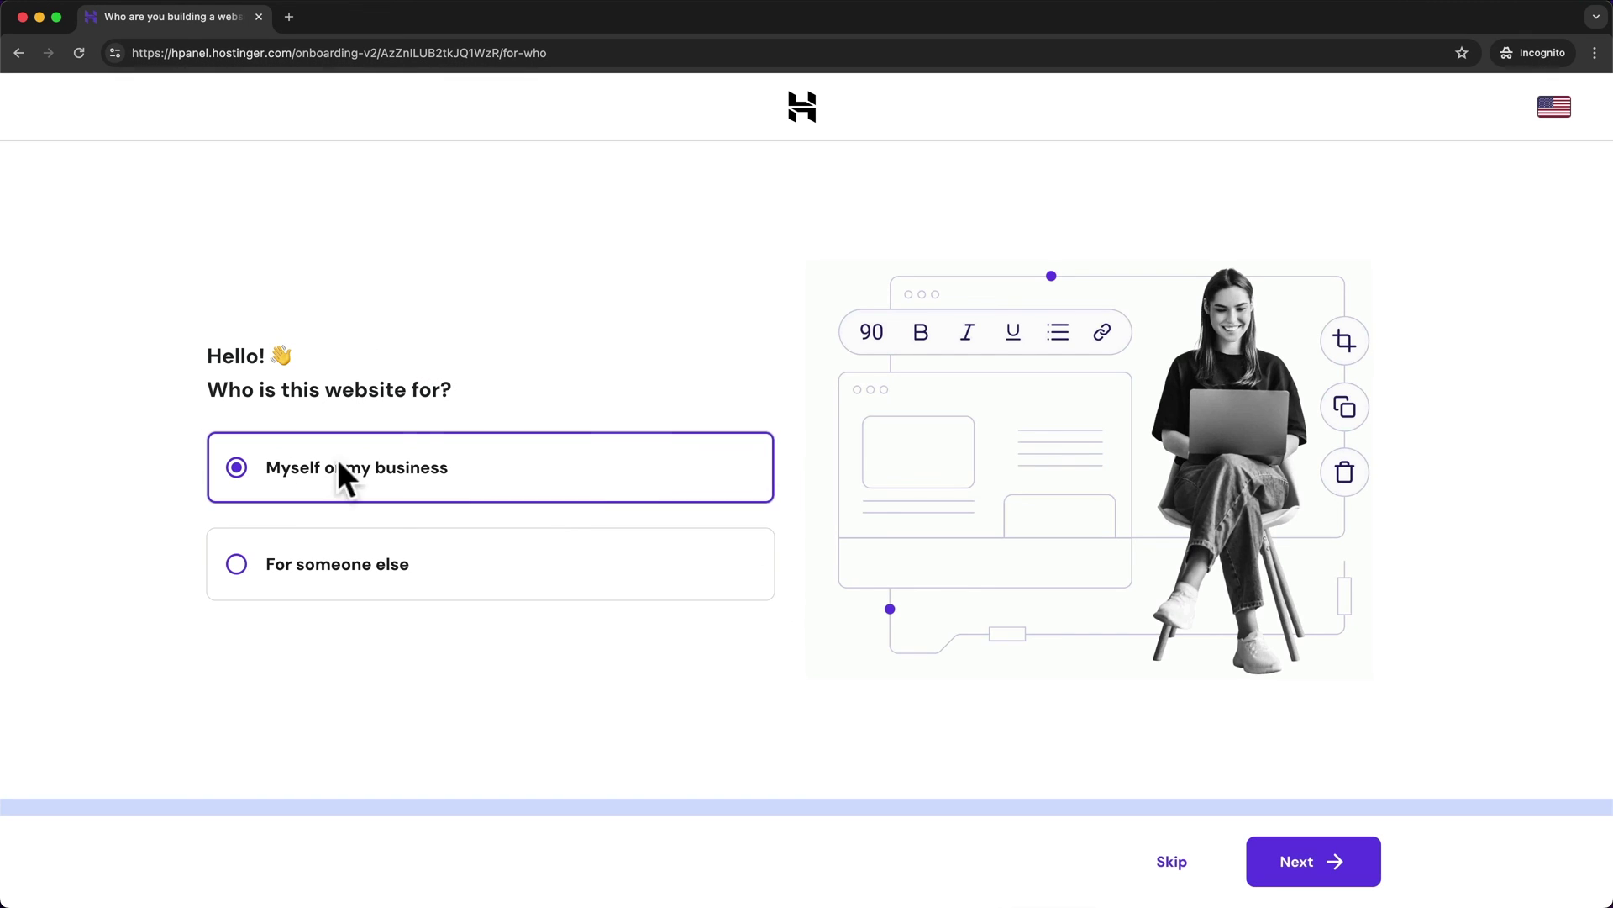
left_click(1303, 866)
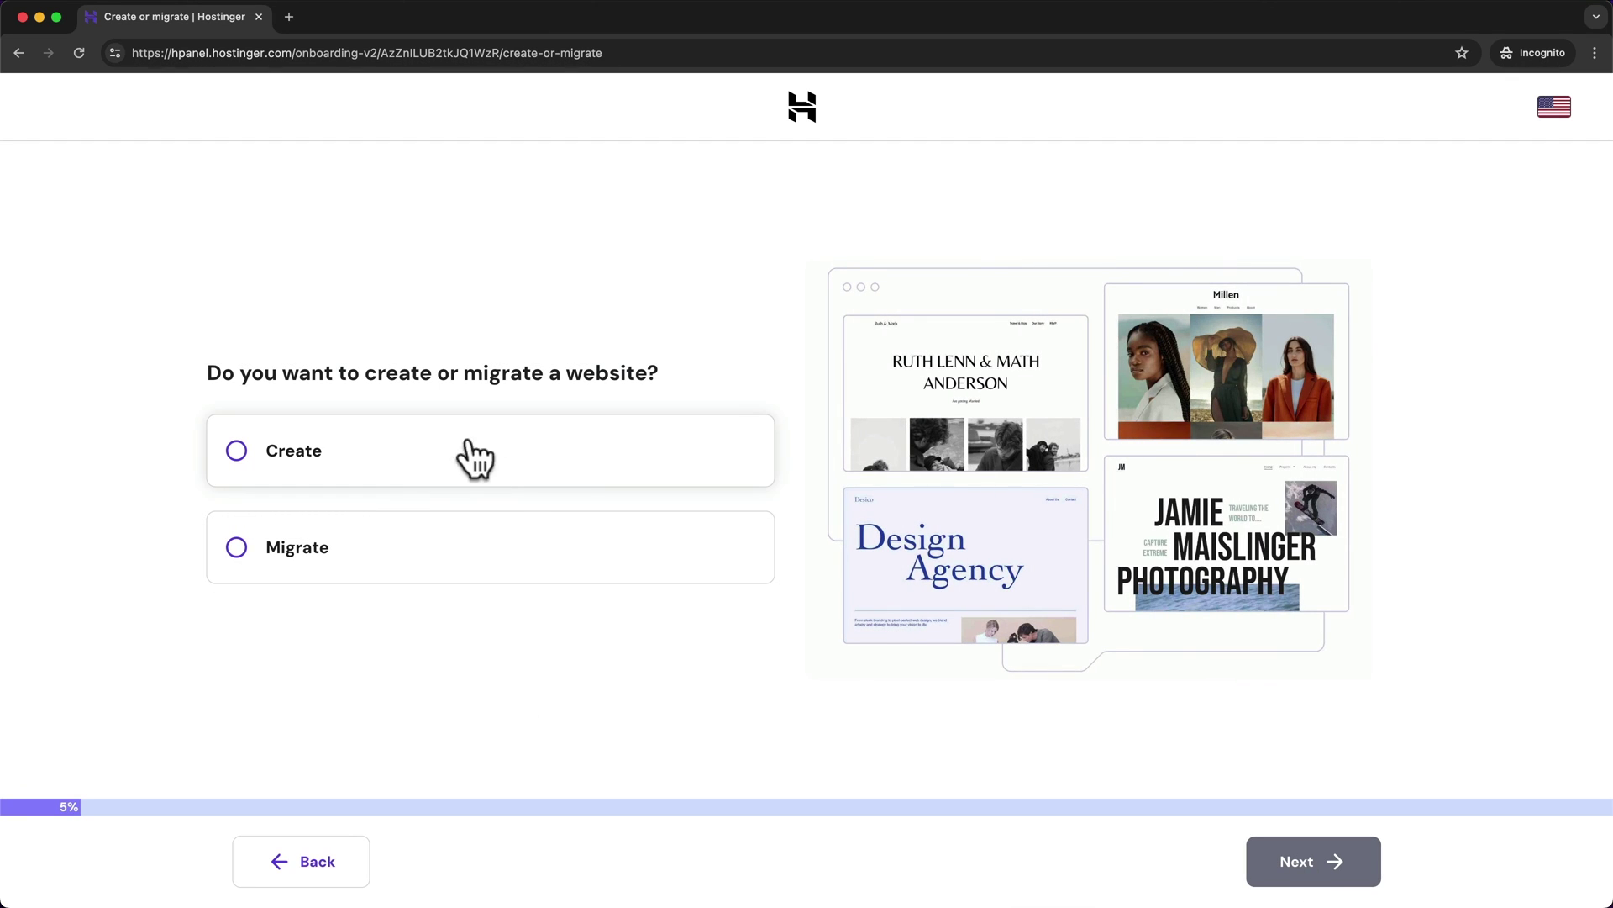
left_click(277, 454)
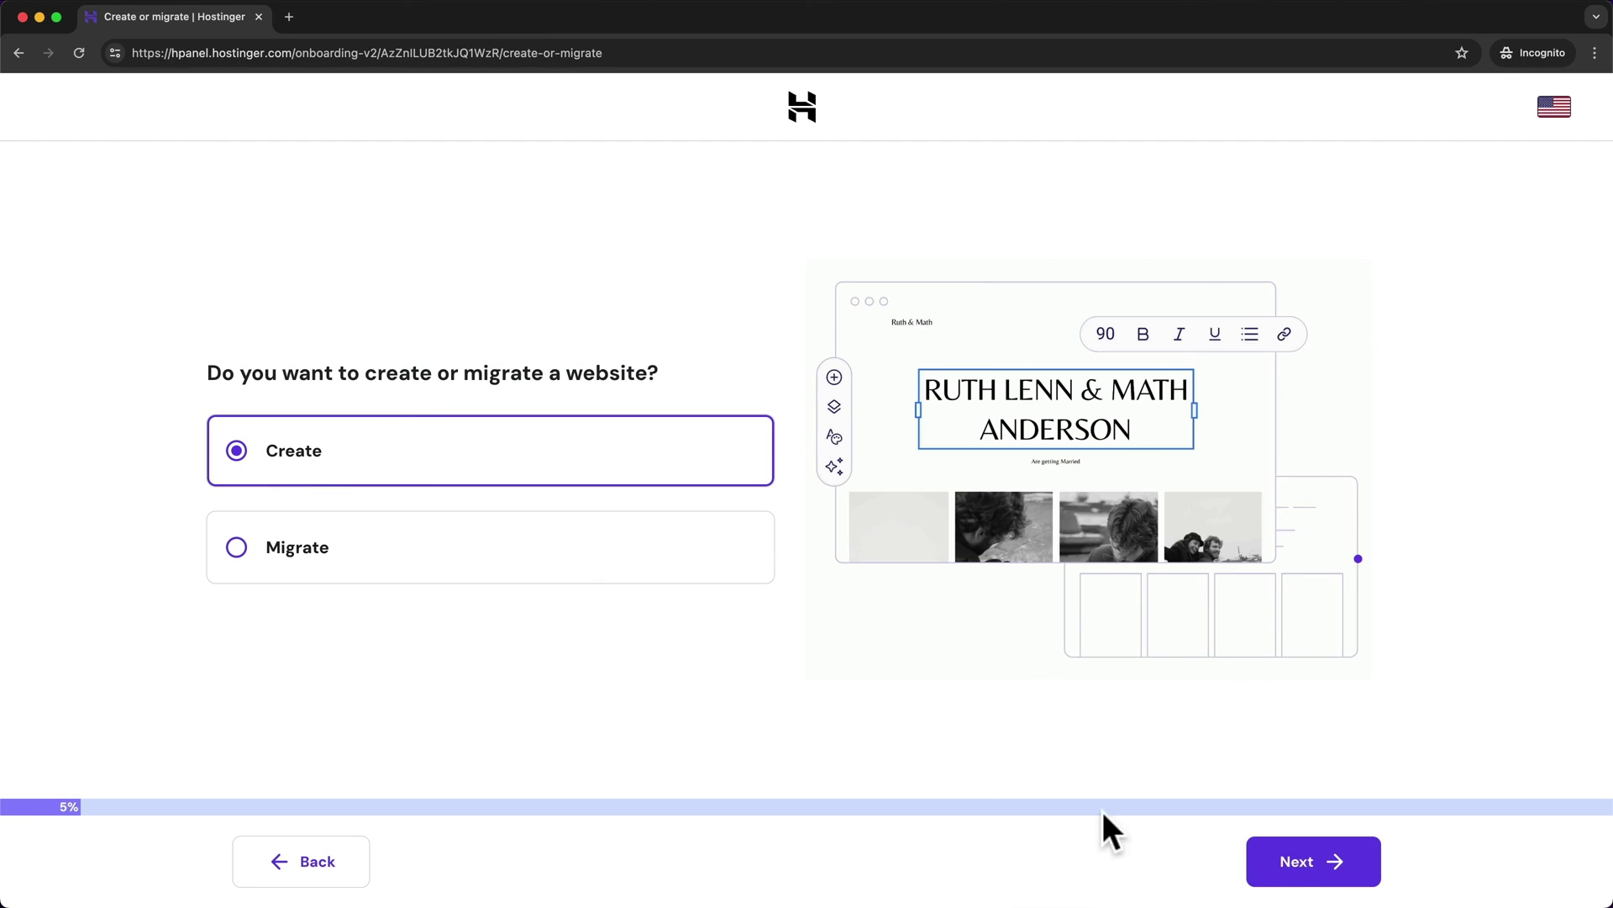
left_click(1300, 862)
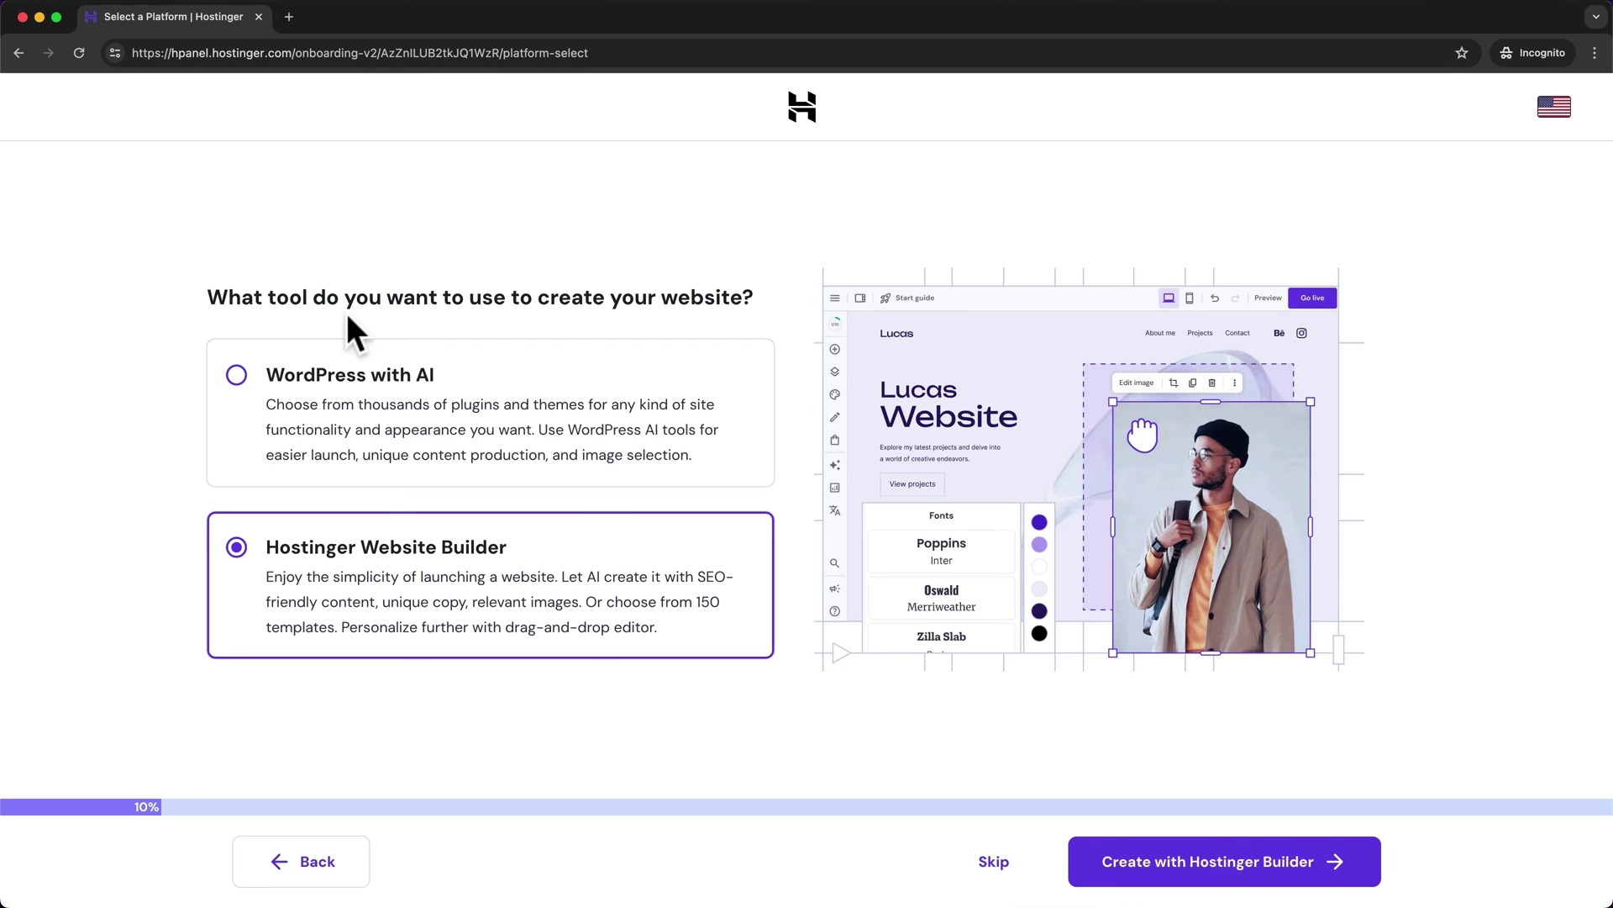
left_click(236, 372)
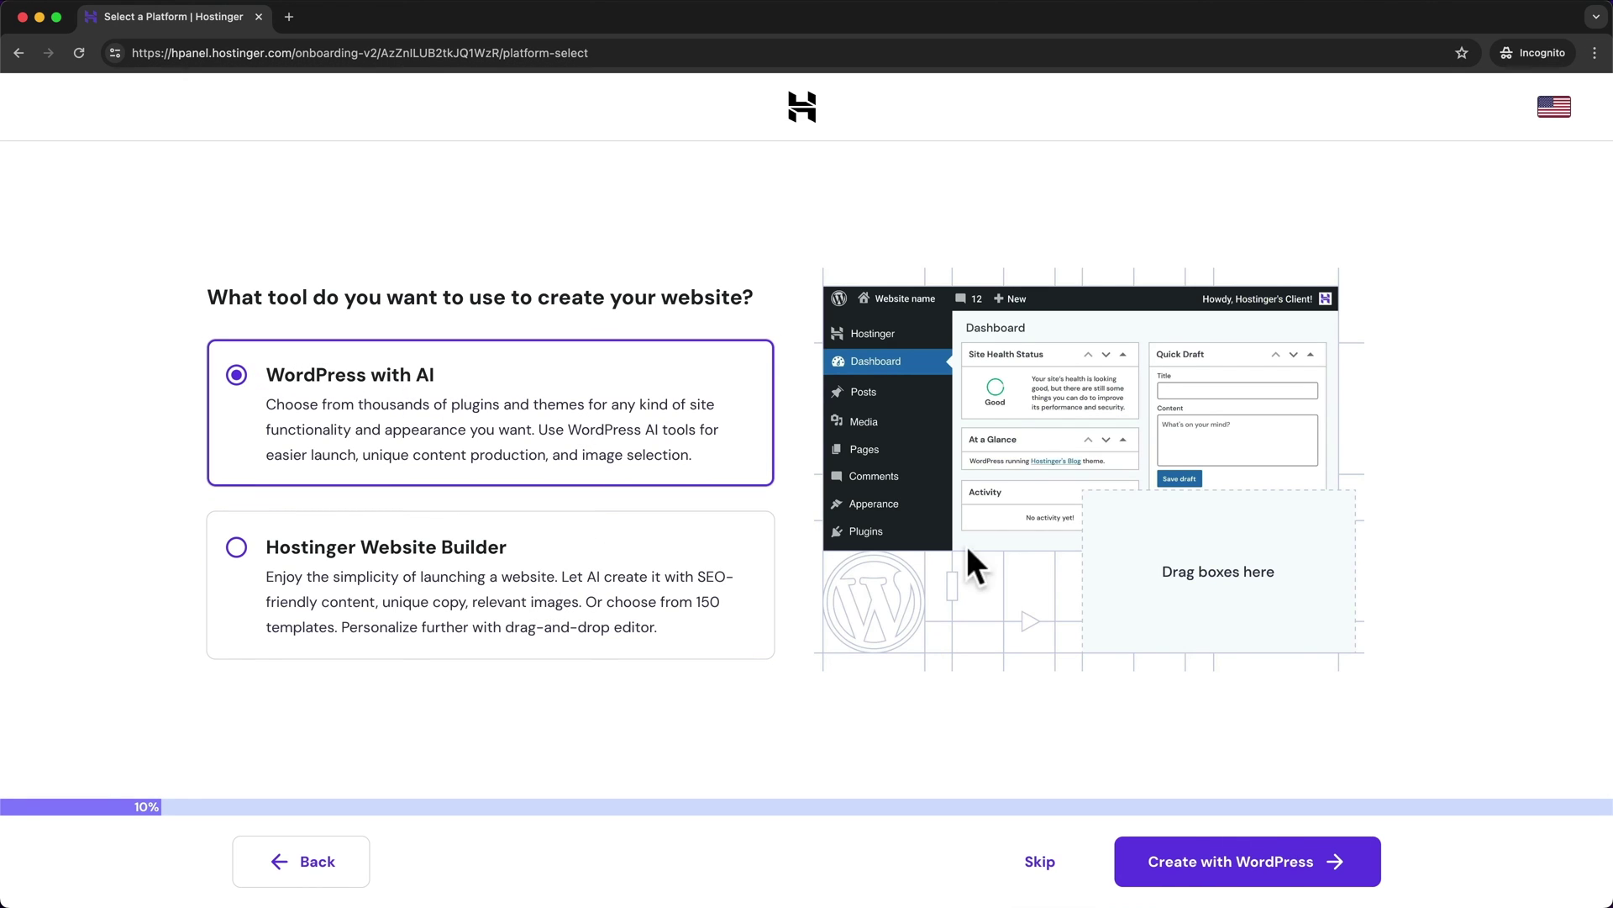
left_click(1229, 874)
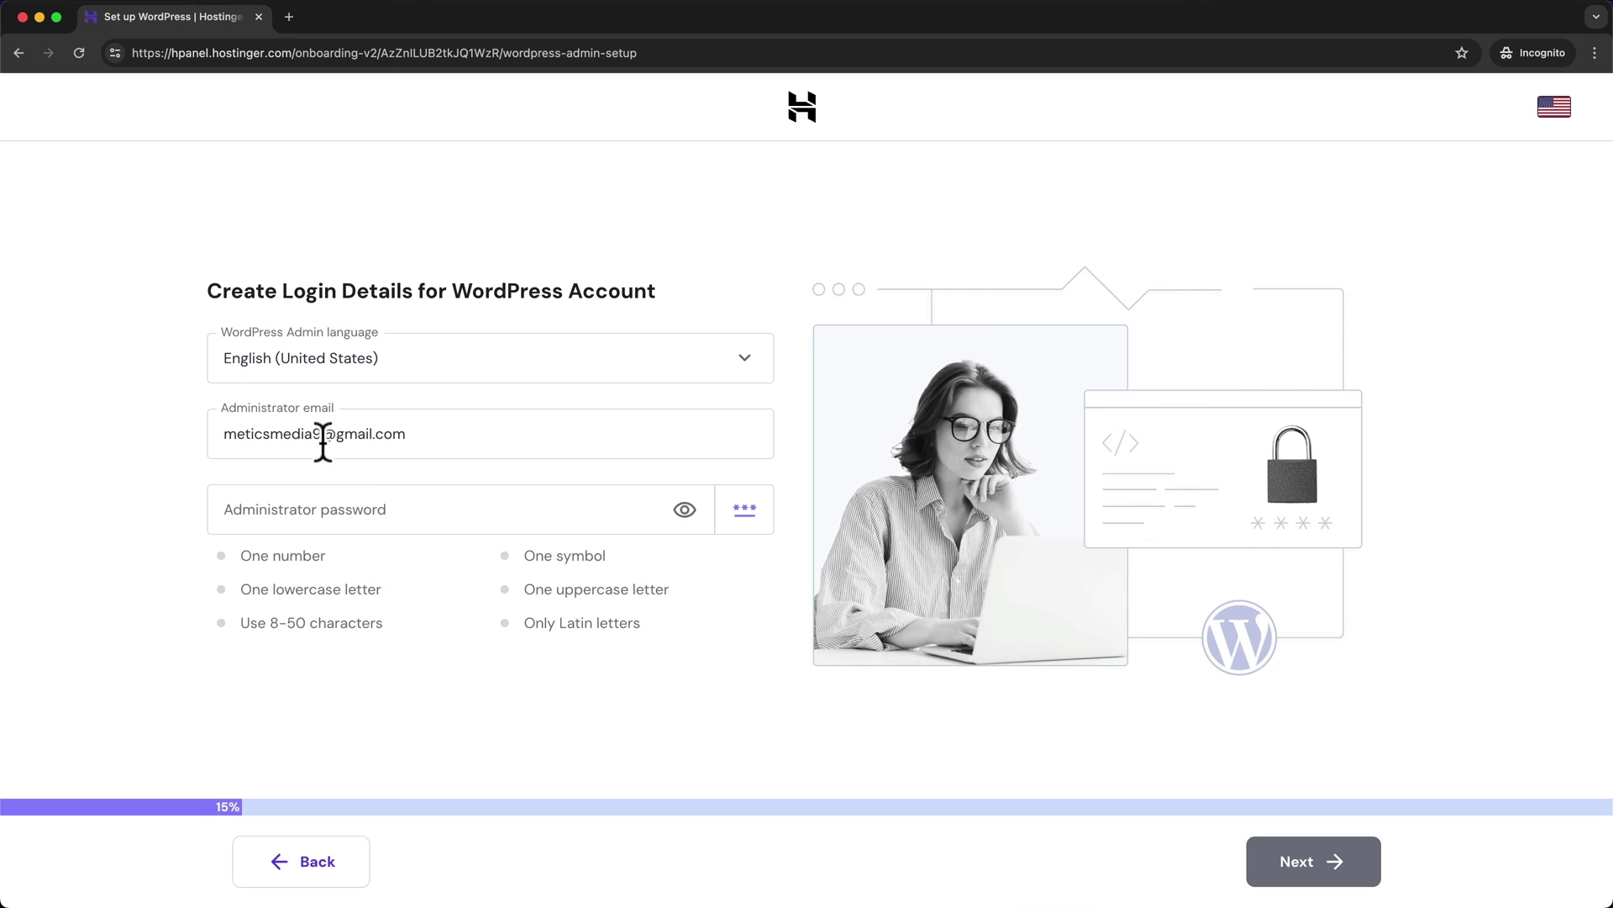
Paste a valid WordPress administrator password into the field and continue
left_click(366, 511)
key("cmd+v")
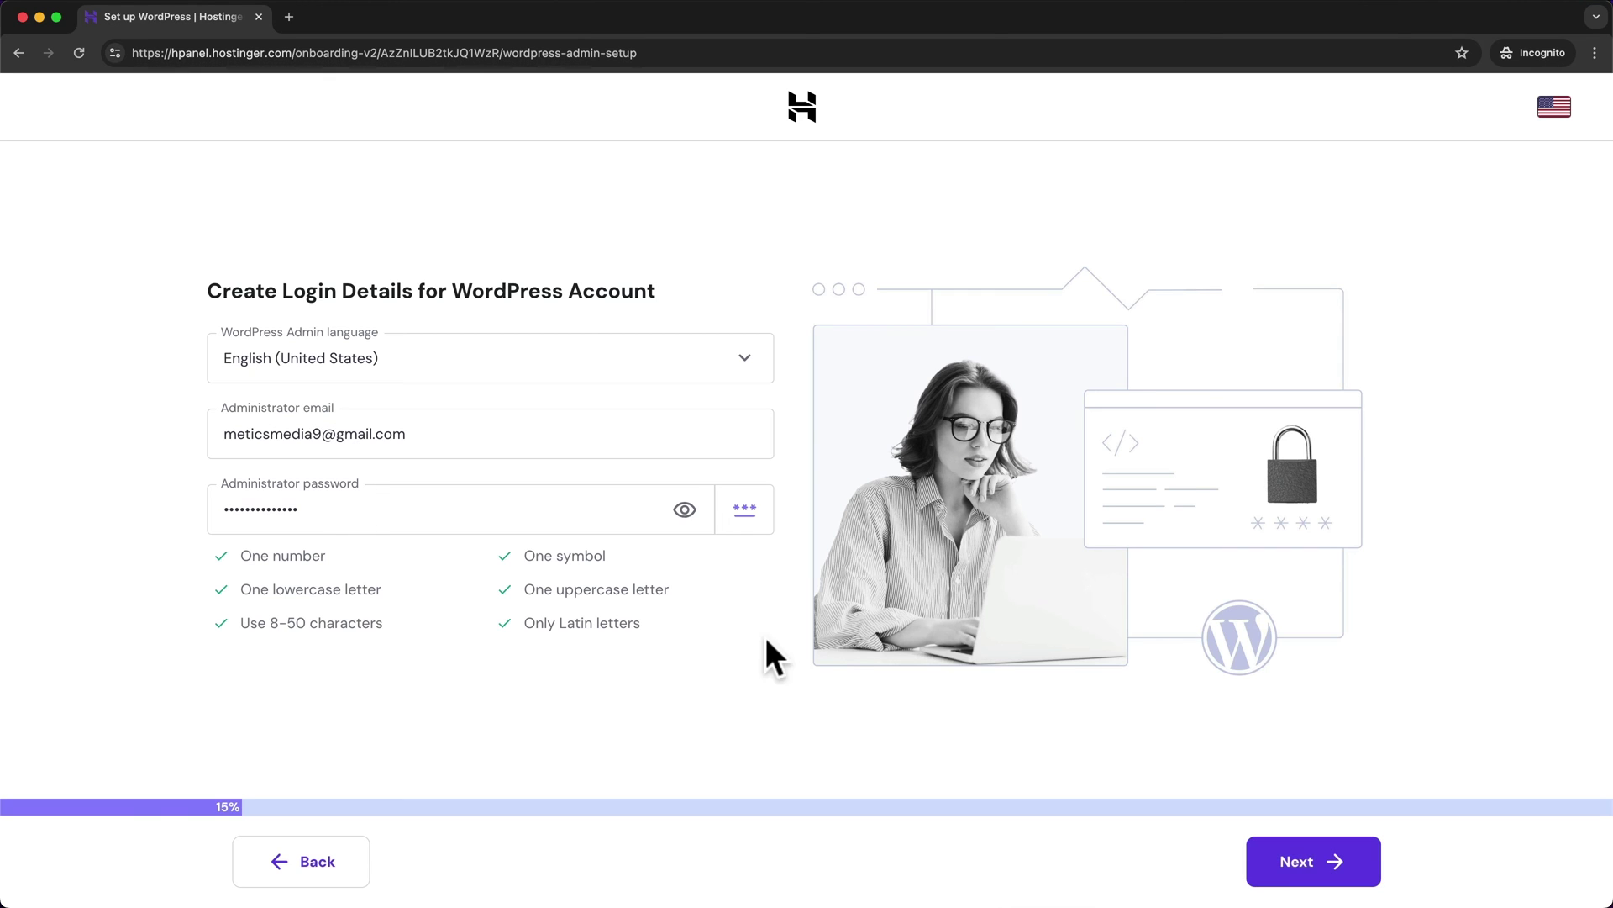
left_click(1269, 880)
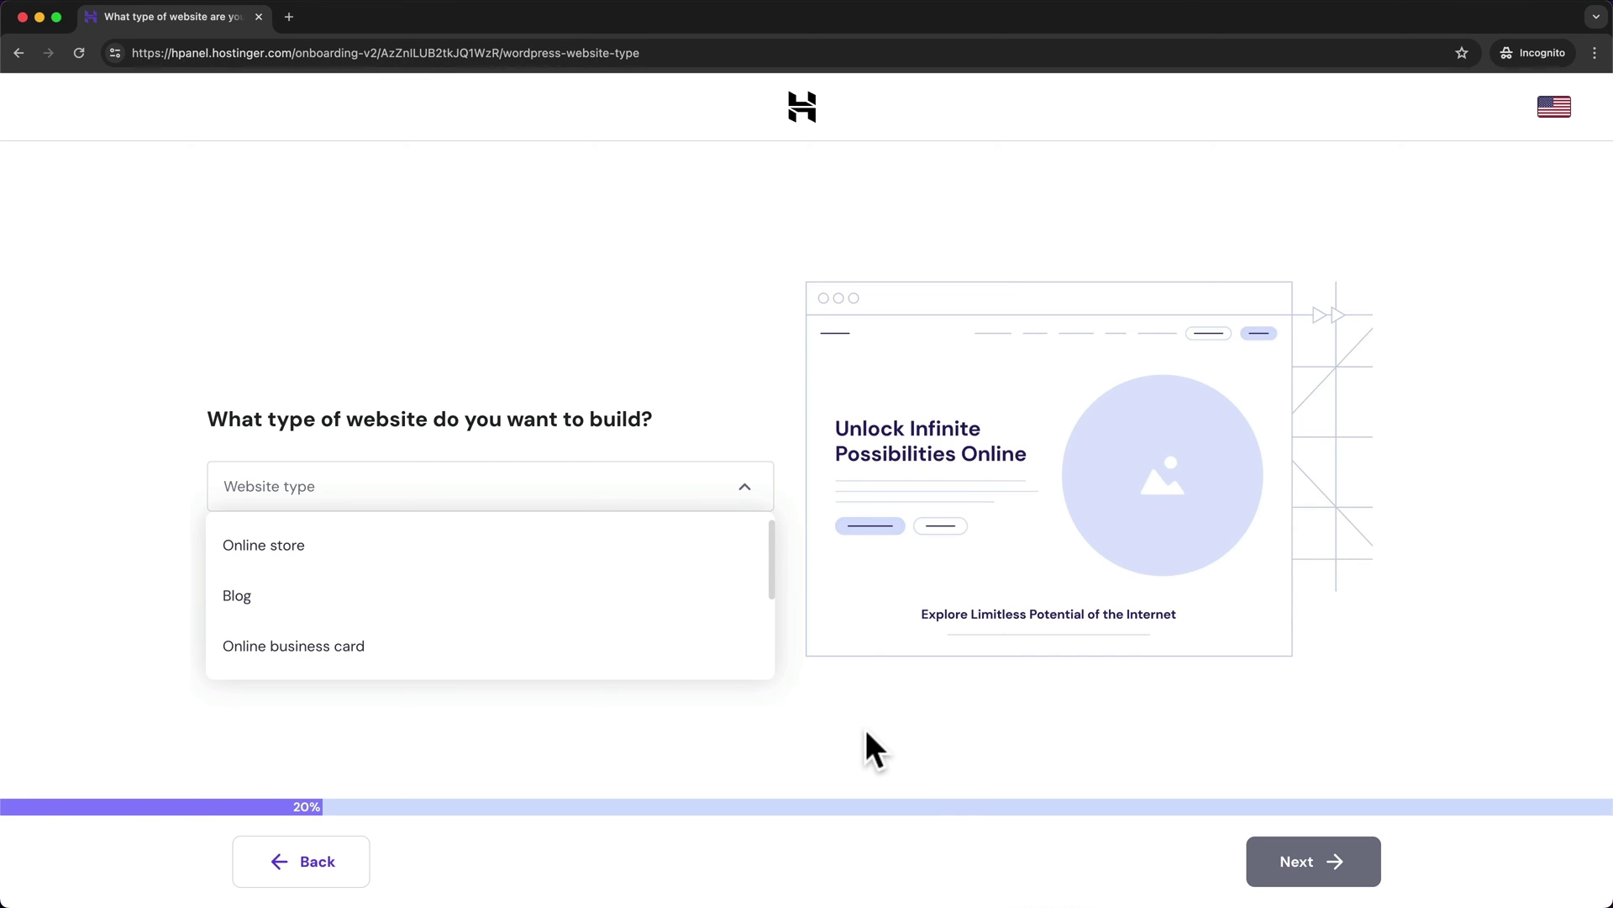
Choose 'Online store' as the website type and skip the template choice
left_click(465, 551)
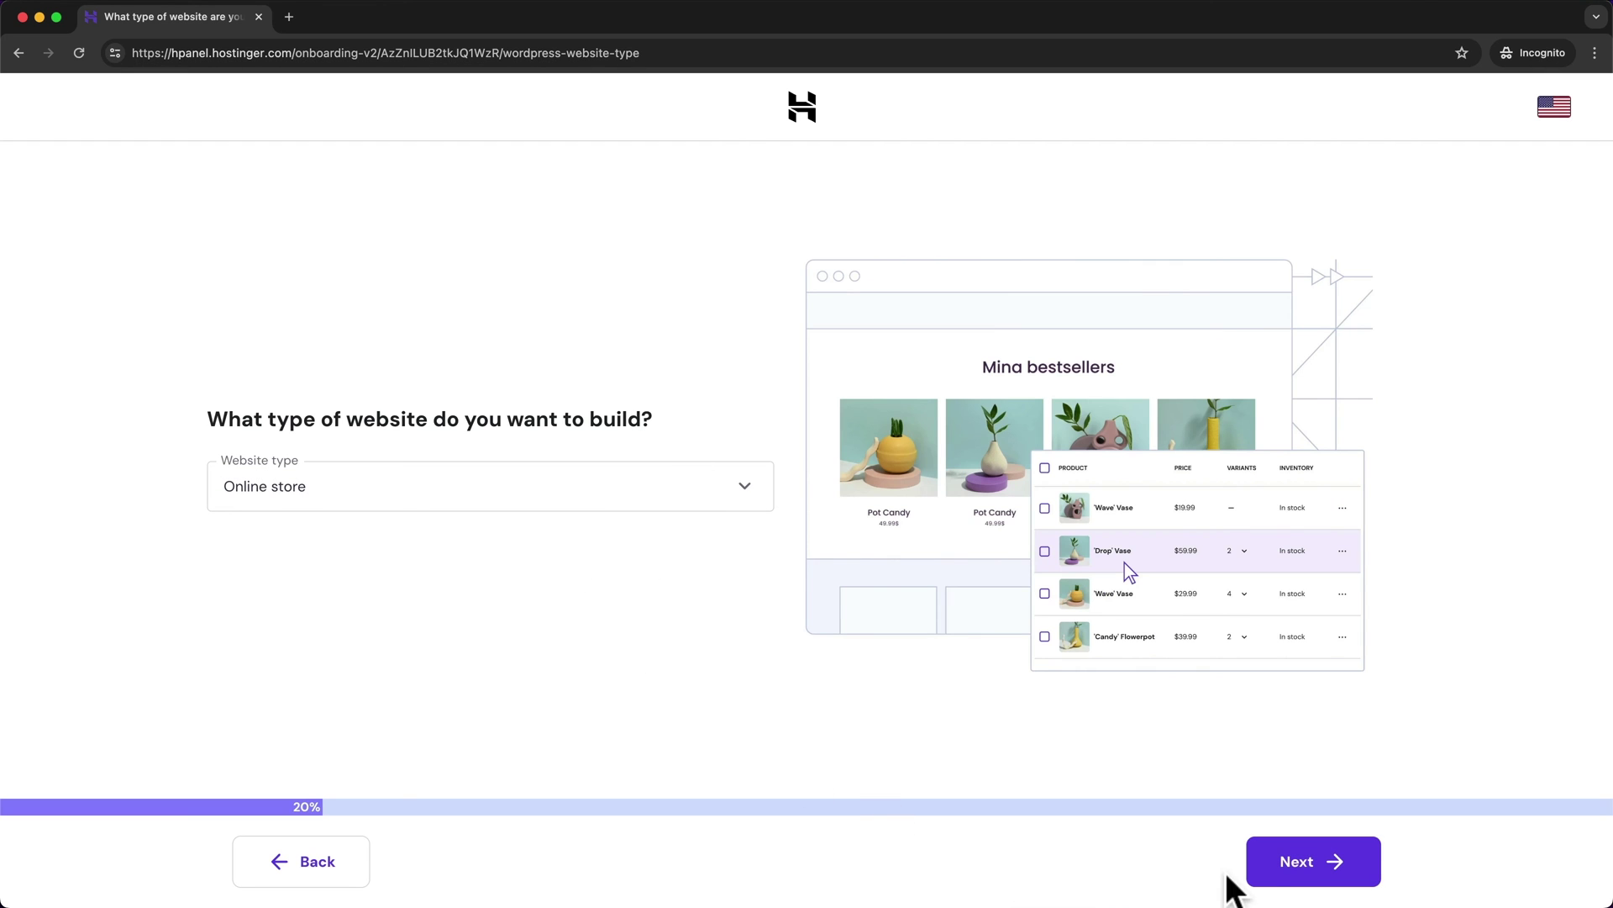
left_click(1279, 879)
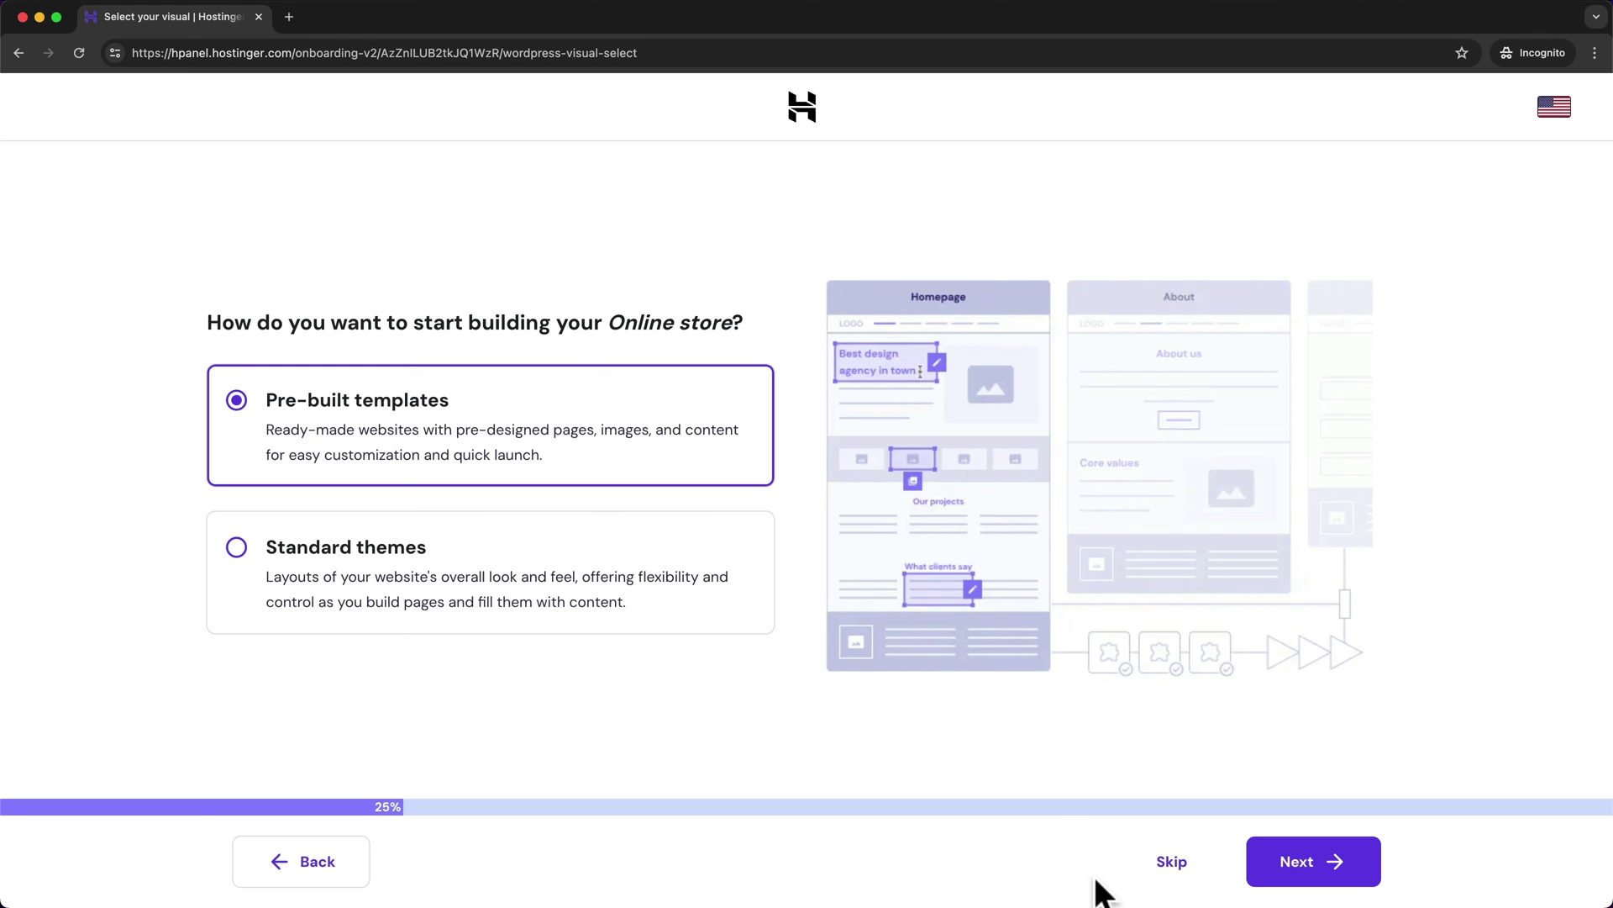
left_click(1172, 874)
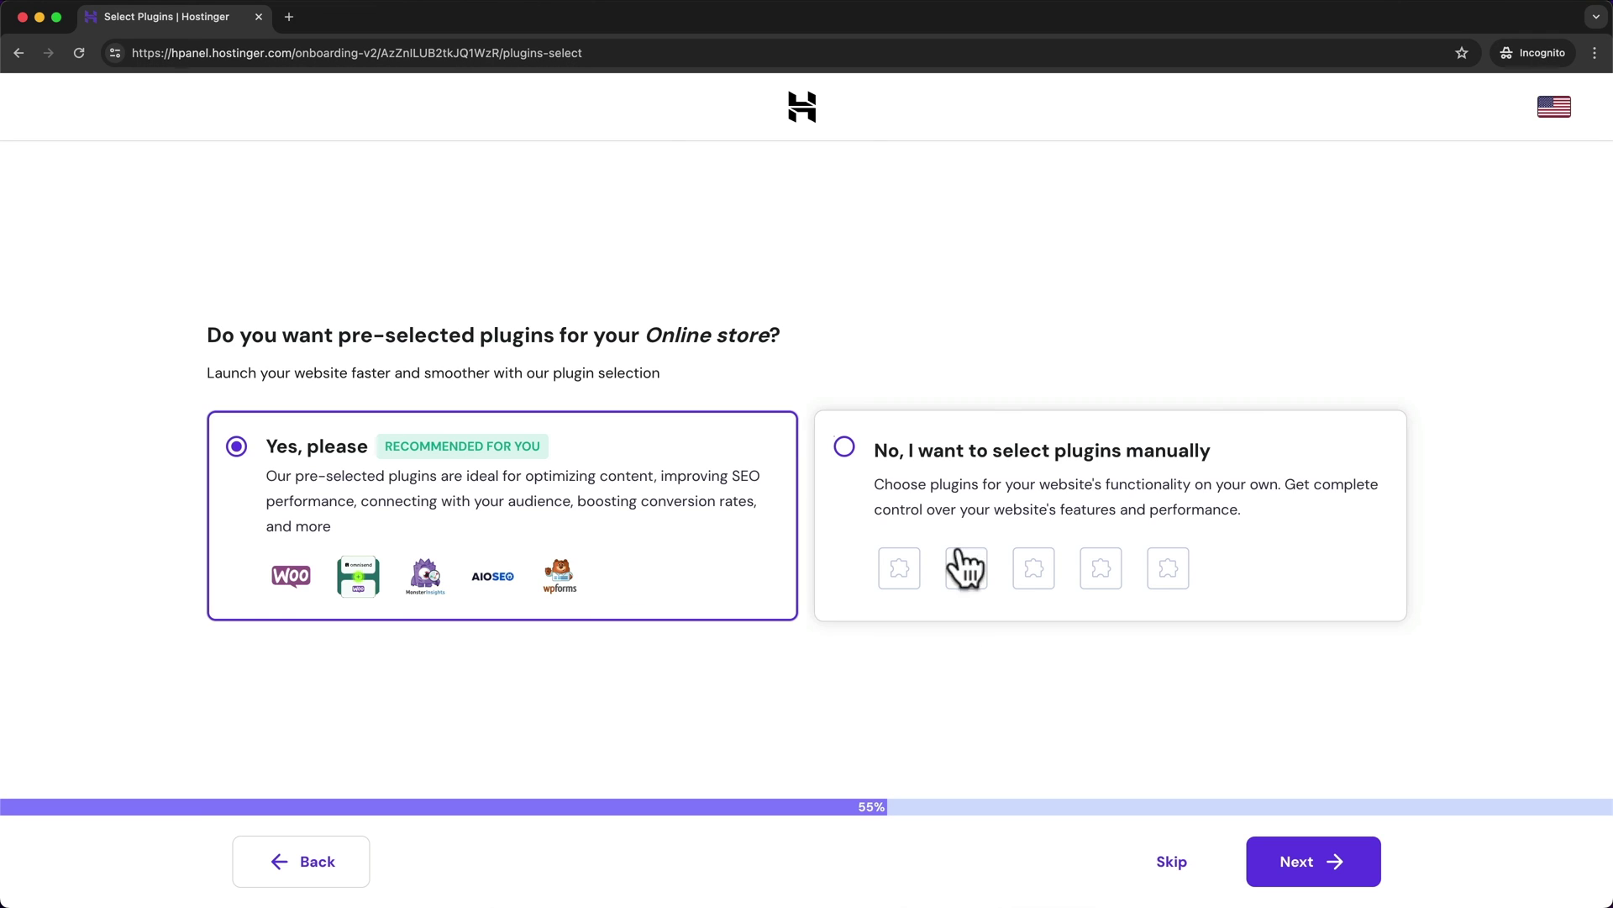
Pick plugins manually, deselecting WooCommerce, All in One SEO, Email Marketing, WPForms and MonsterInsights
left_click(866, 458)
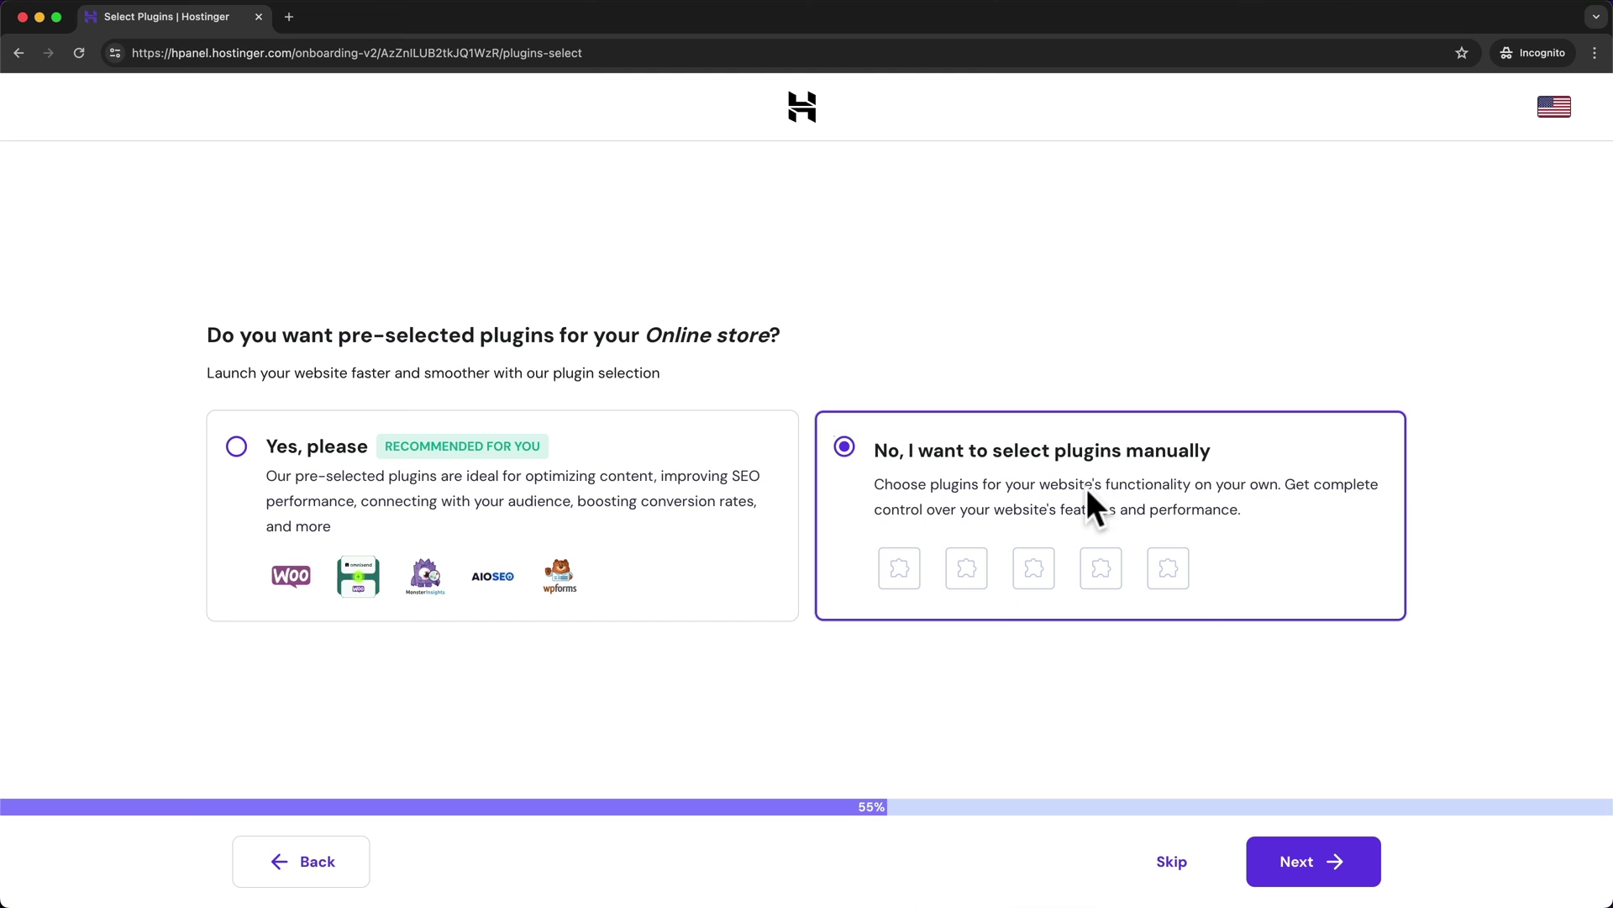
left_click(1308, 836)
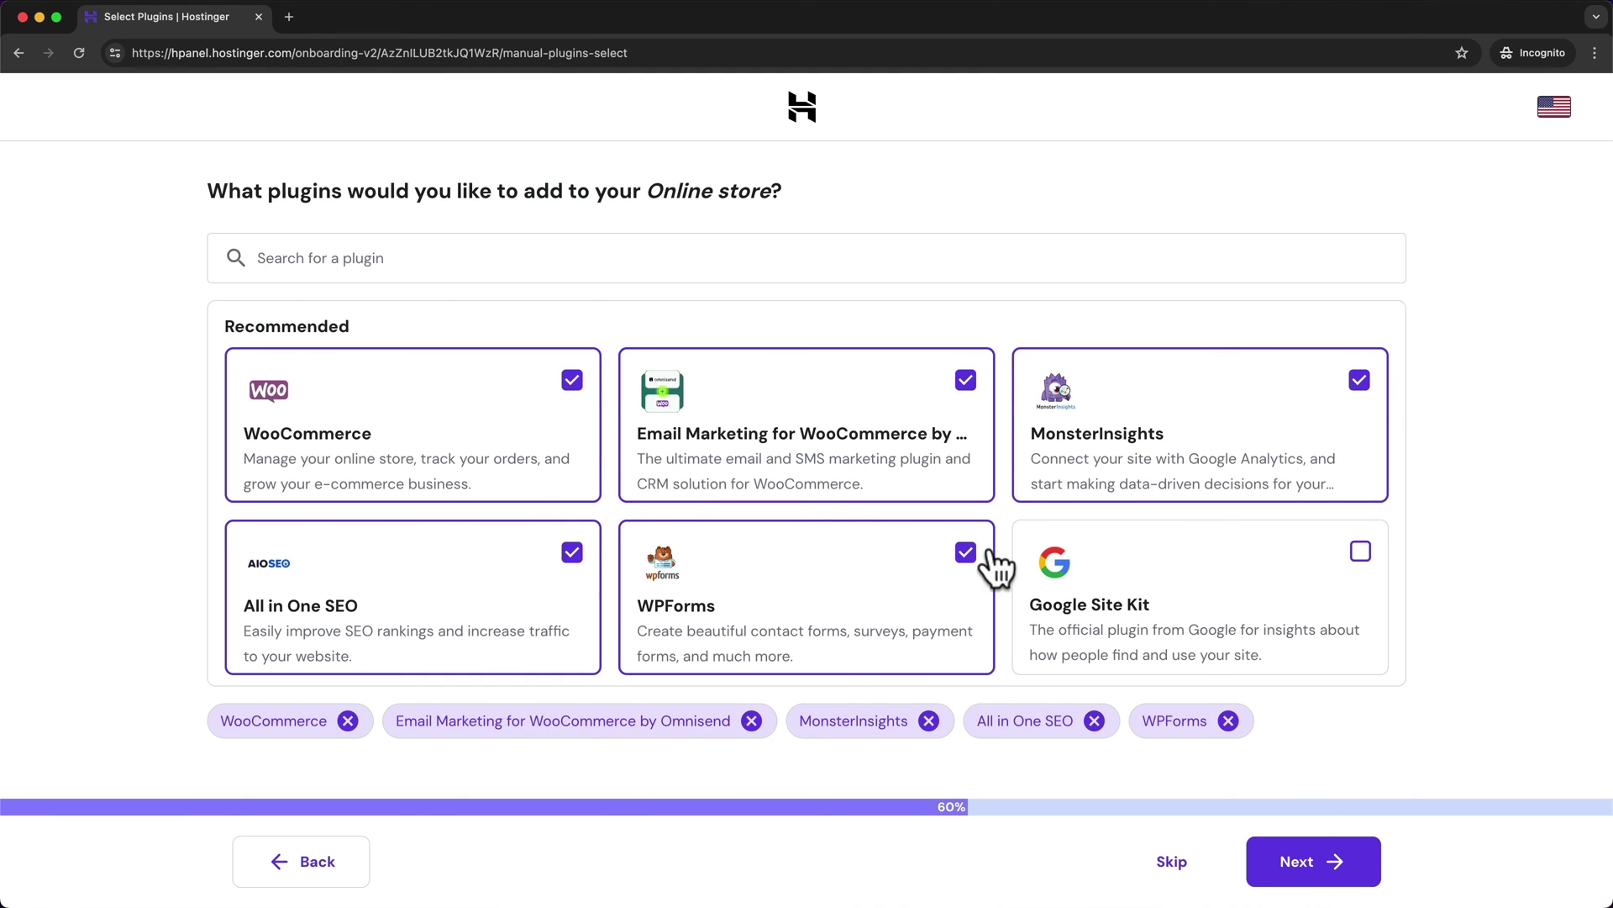
left_click(573, 380)
left_click(572, 552)
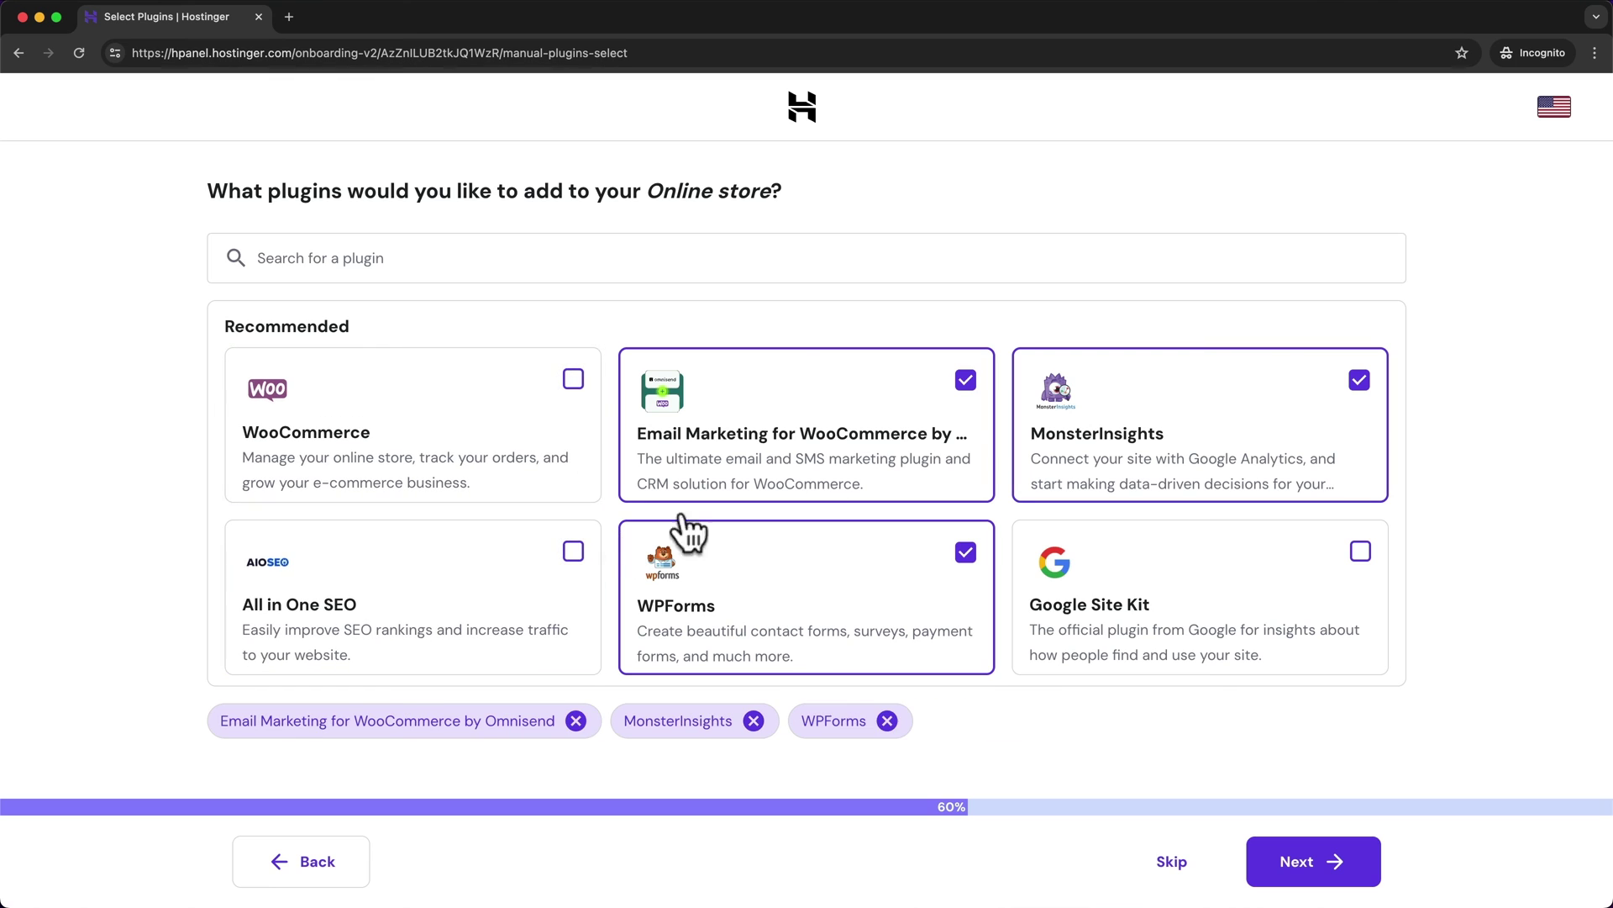
left_click(965, 380)
left_click(966, 552)
left_click(1359, 380)
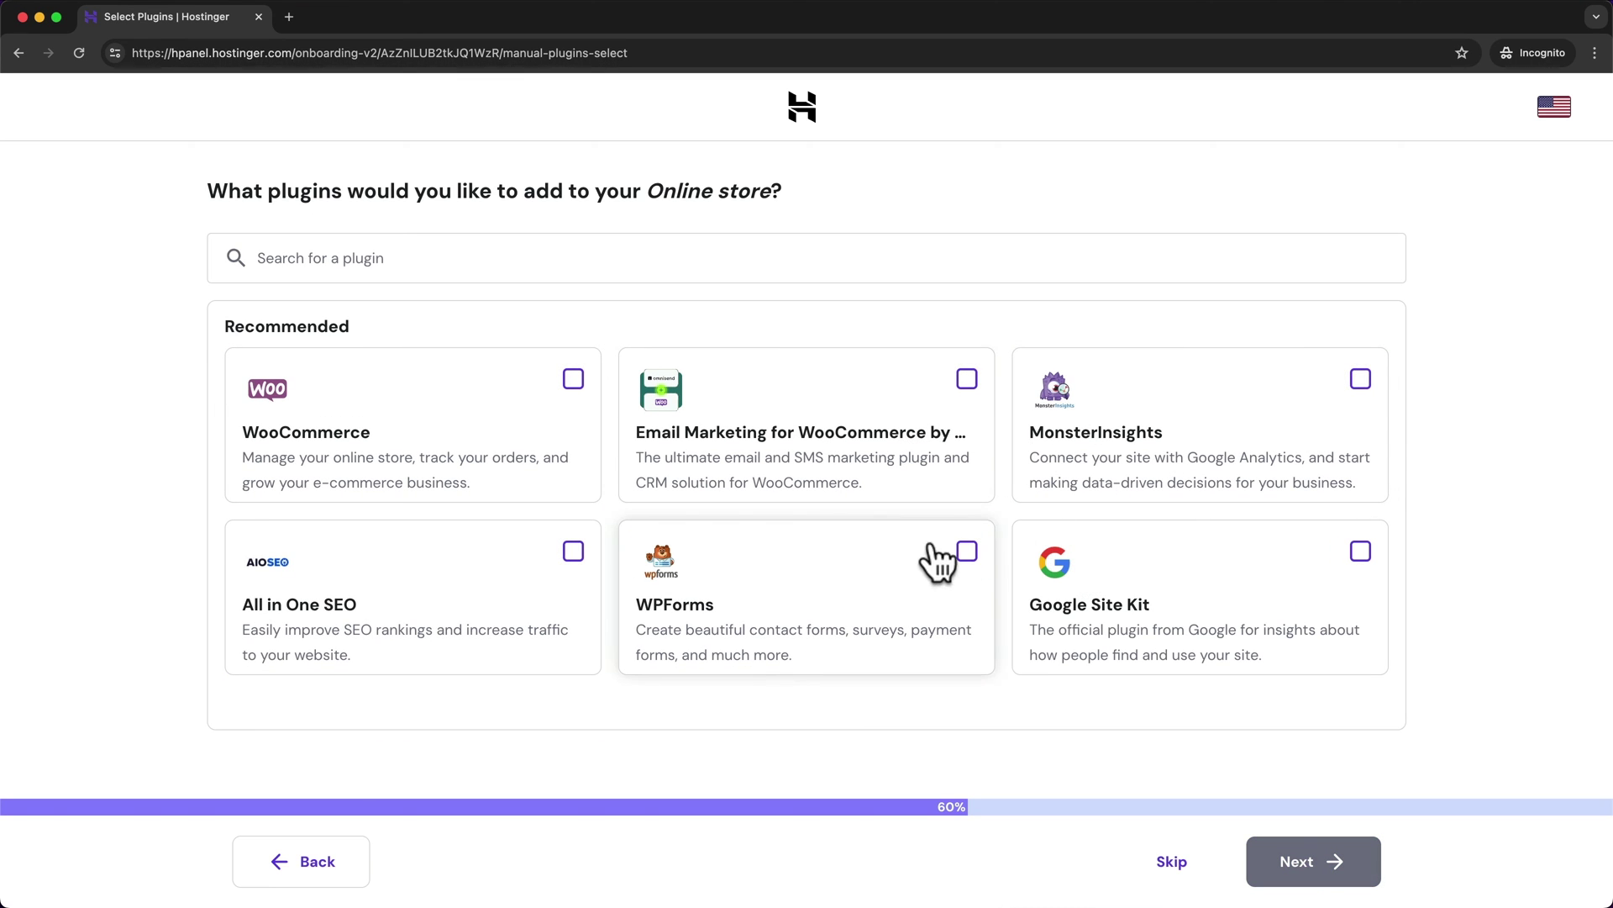
left_click(1171, 869)
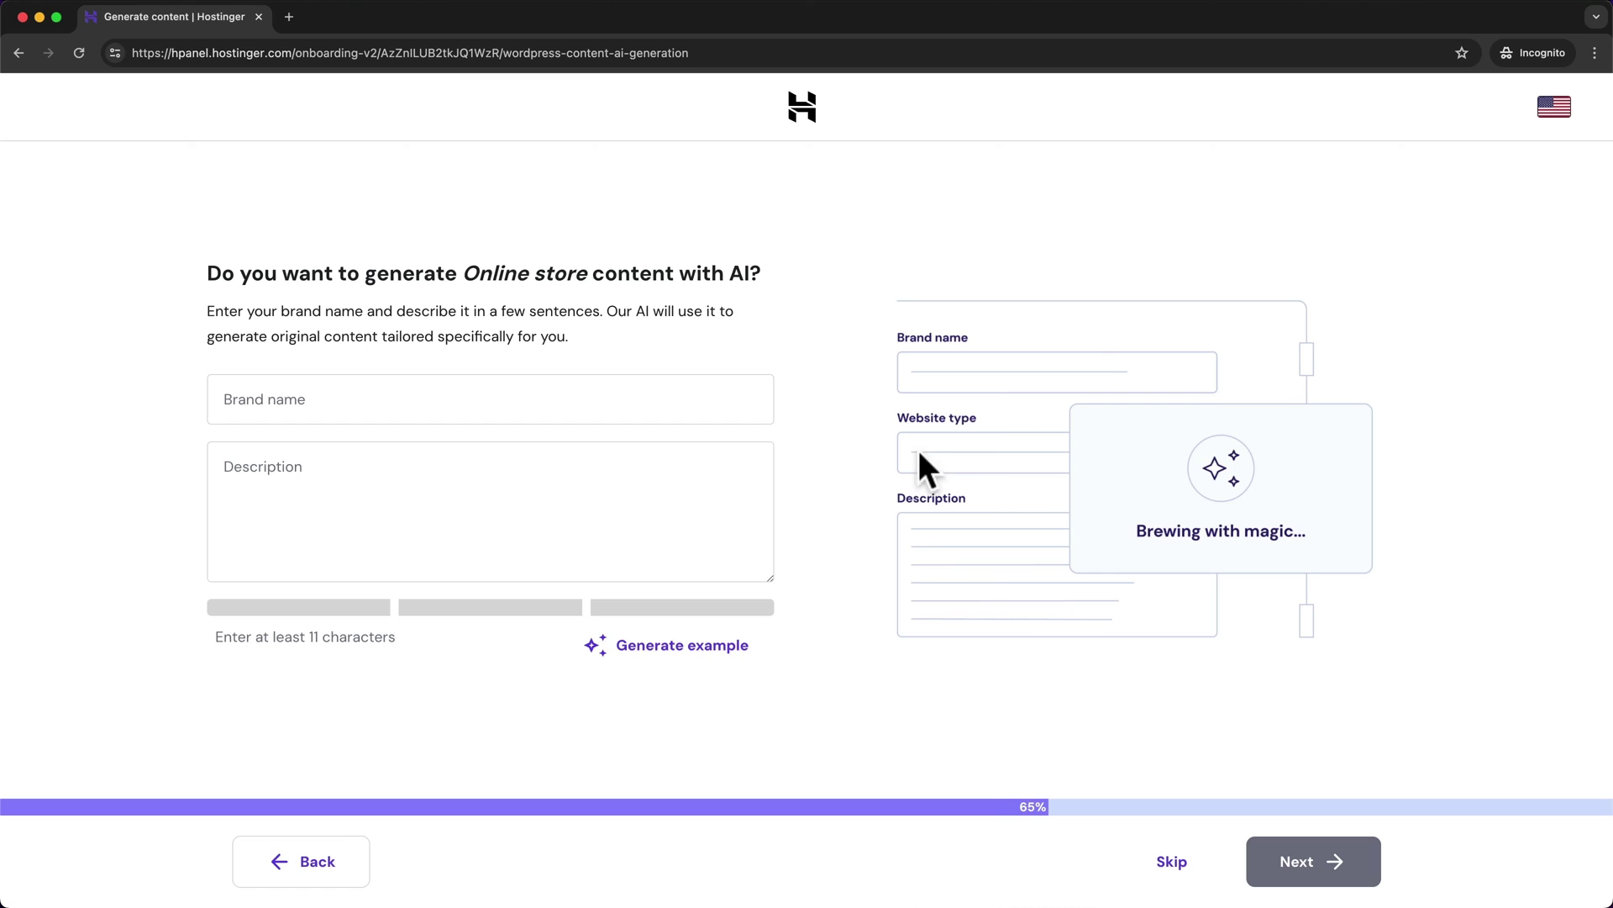
Skip AI content generation and use the owned domain meticsfashion.com
left_click(1158, 872)
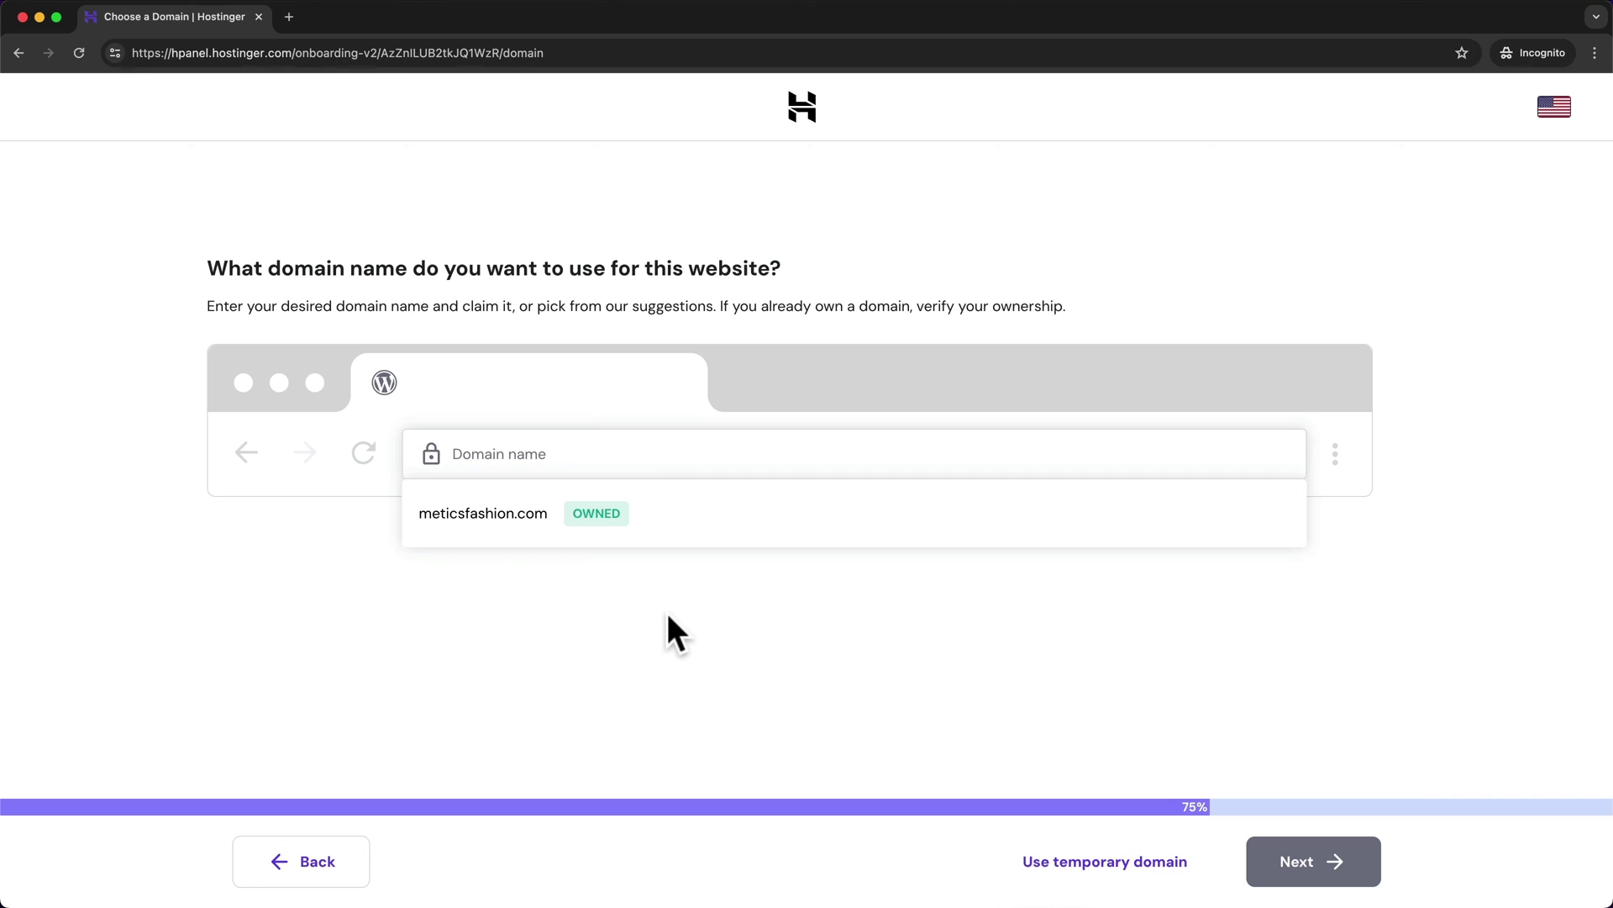
left_click(502, 516)
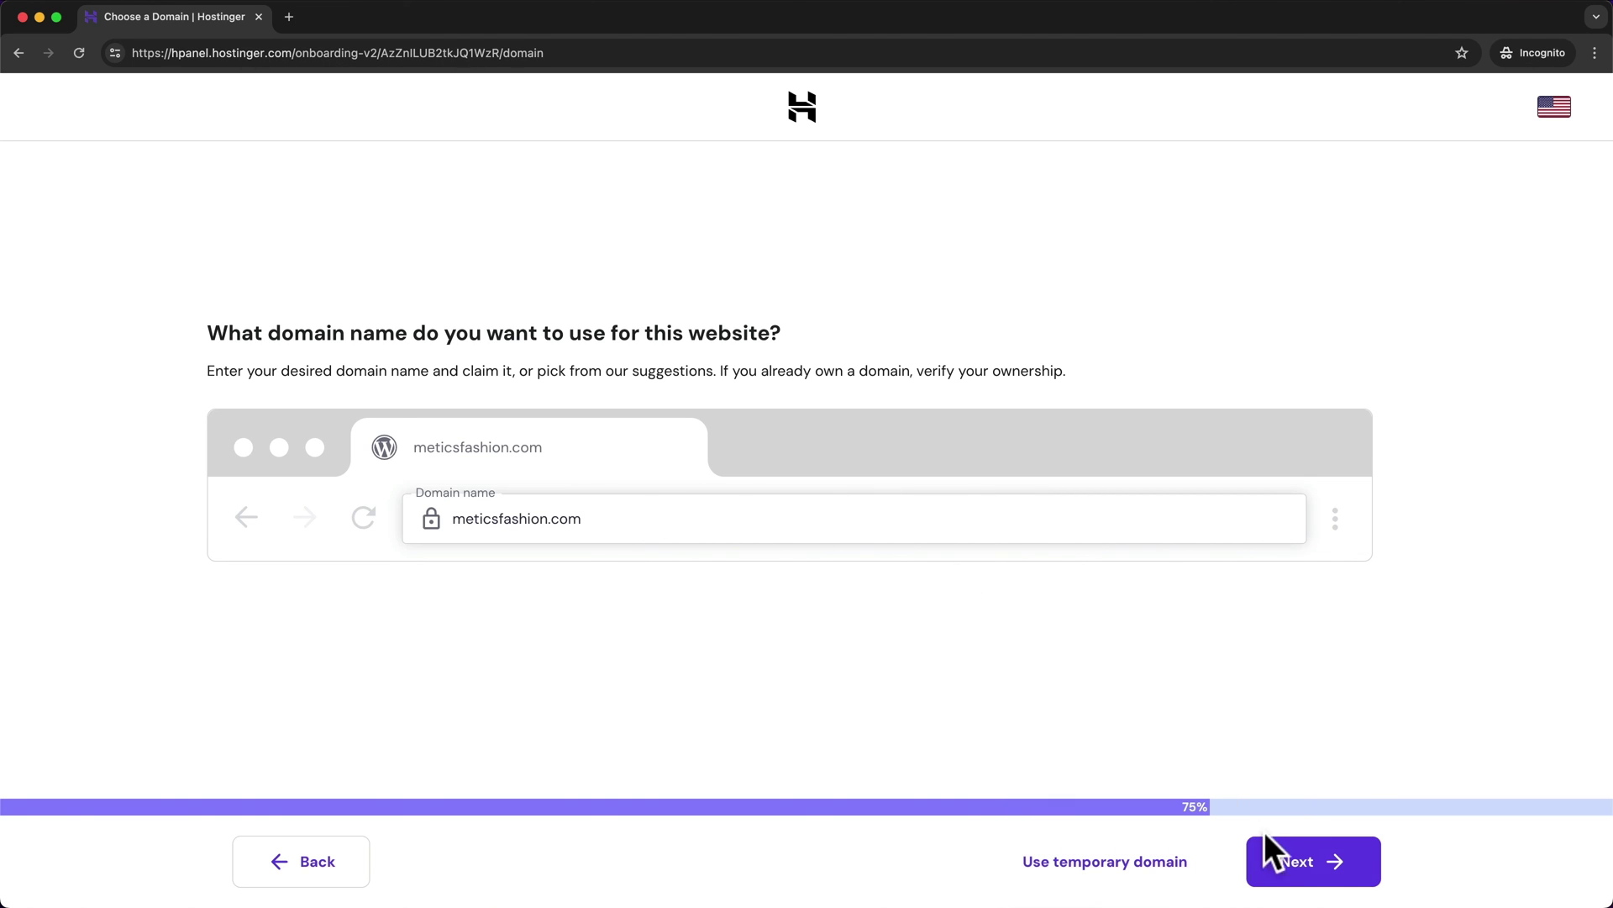
left_click(1333, 869)
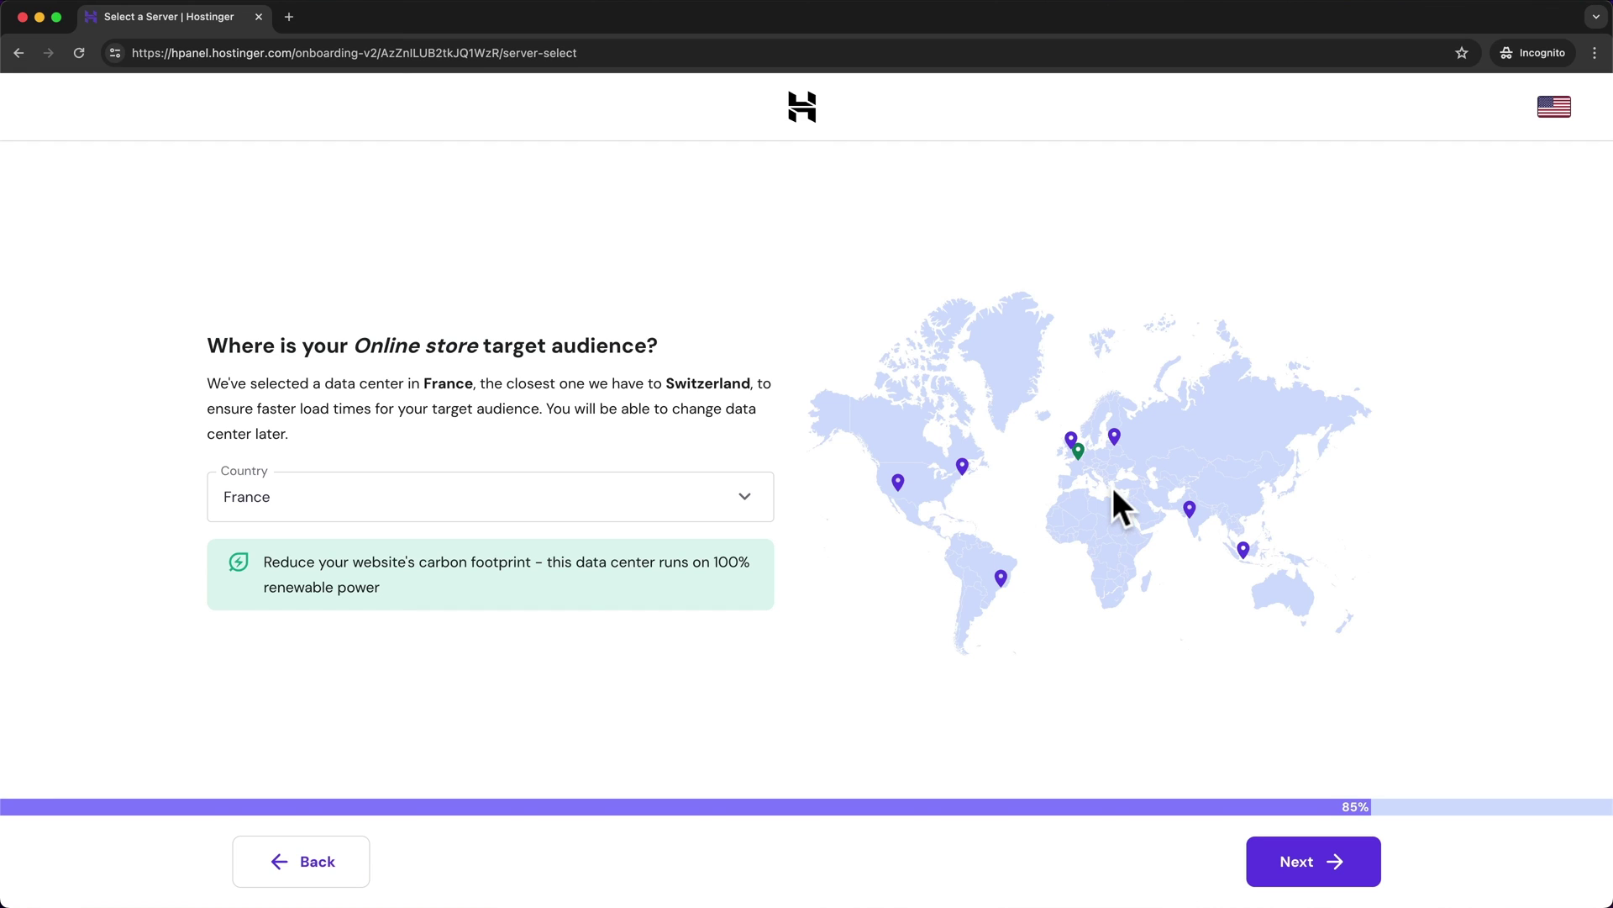
Keep France as the data center country and finish the WordPress installation
mouse_move(1079, 458)
mouse_move(898, 484)
left_click(684, 505)
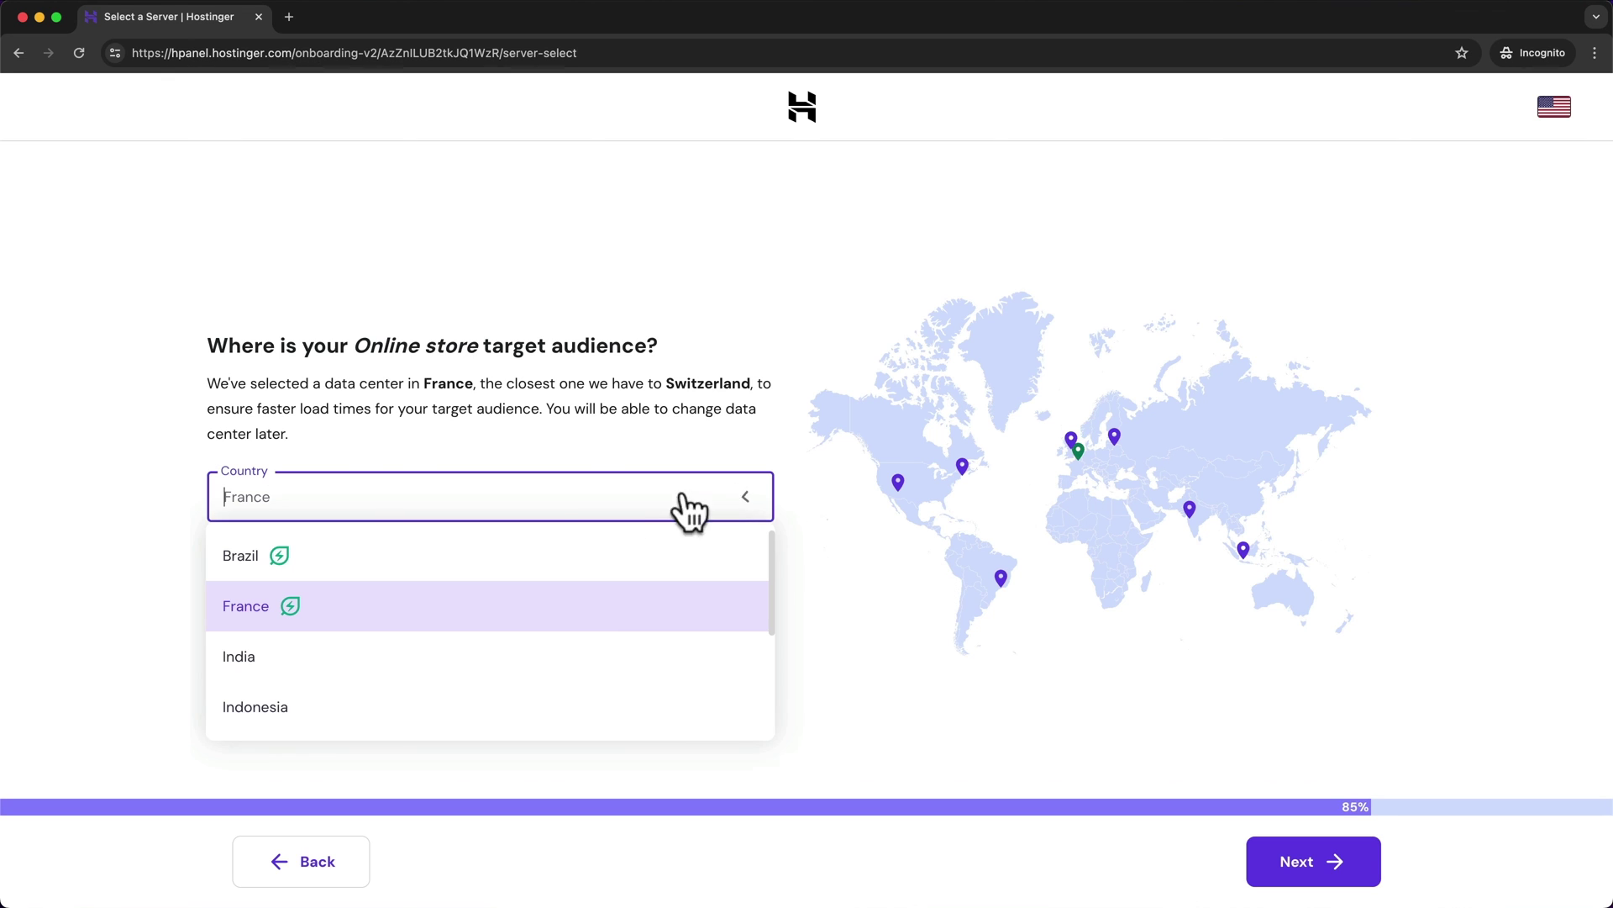
left_click(854, 516)
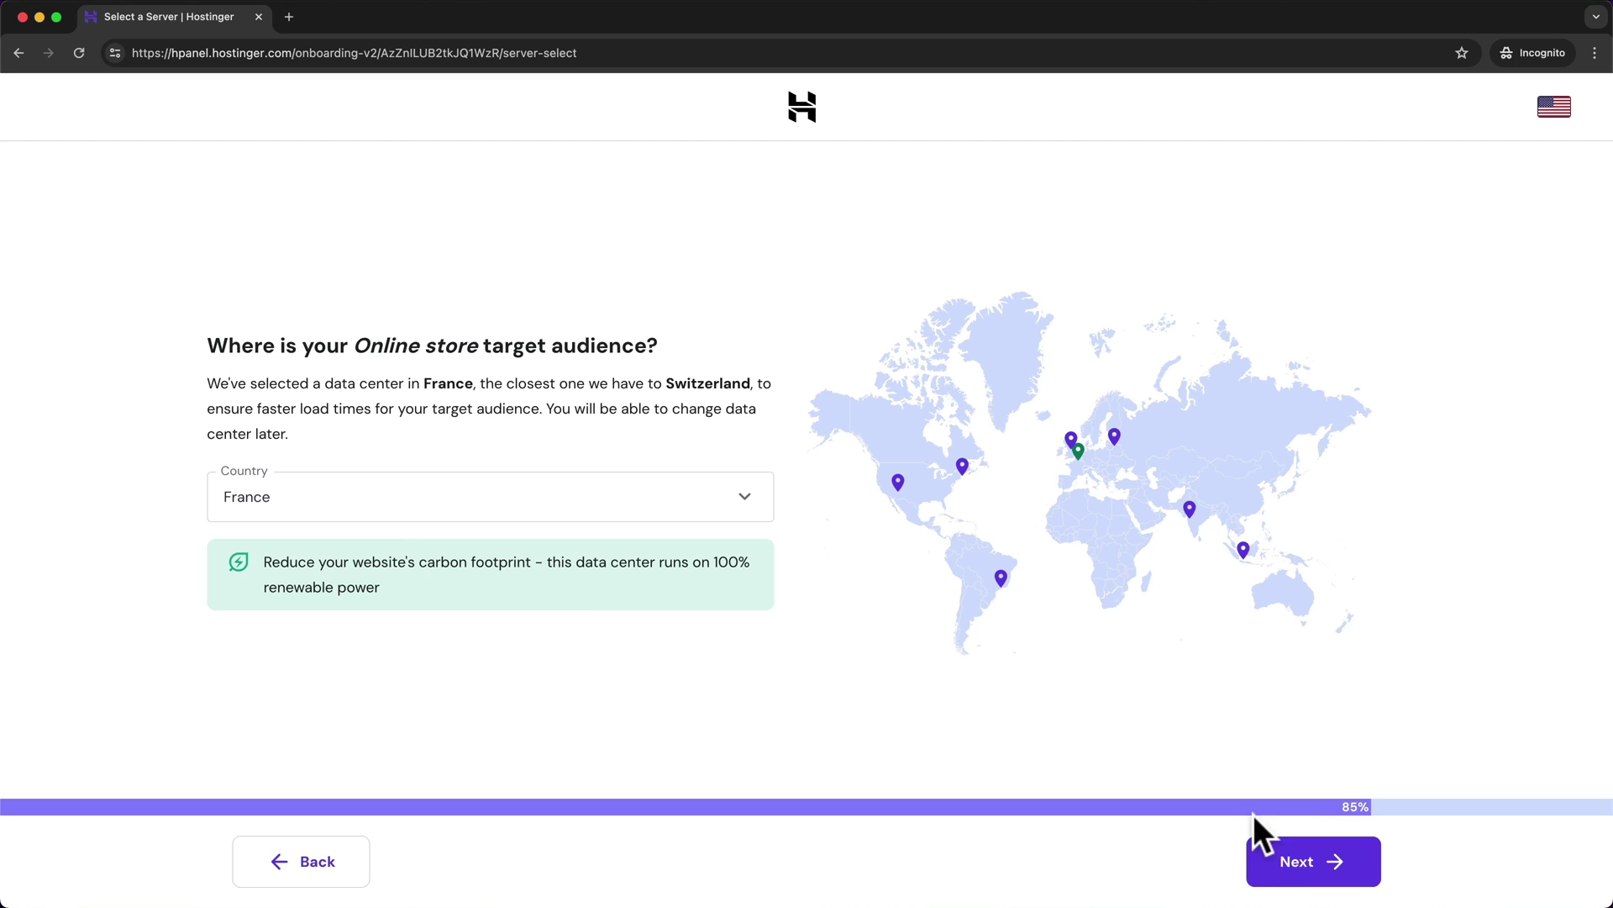
left_click(1307, 878)
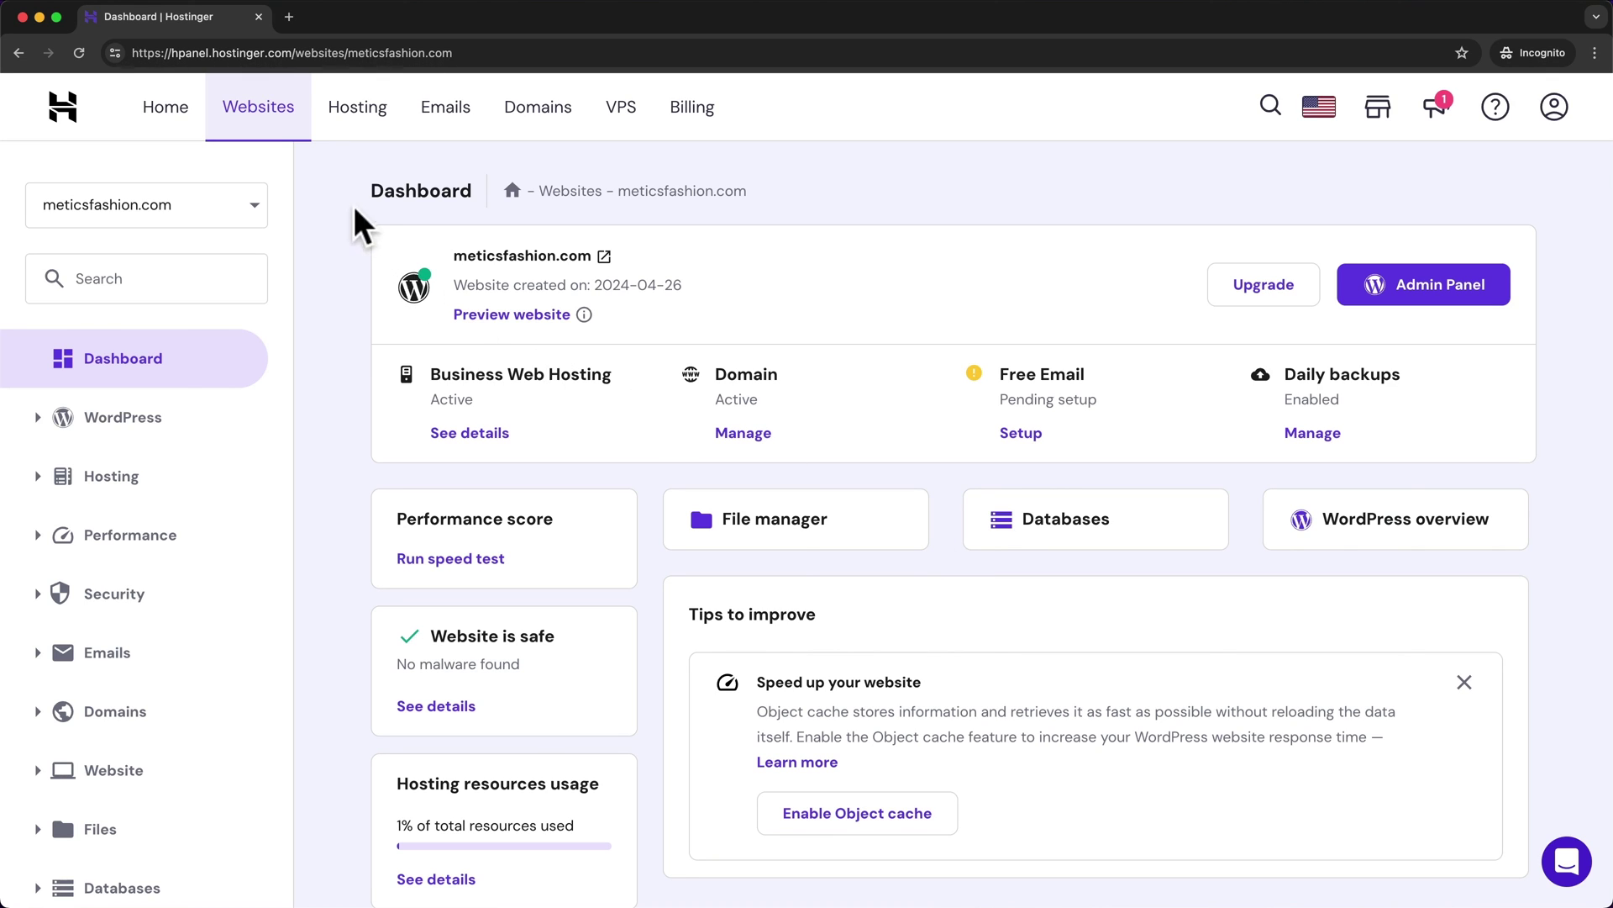
left_click(274, 118)
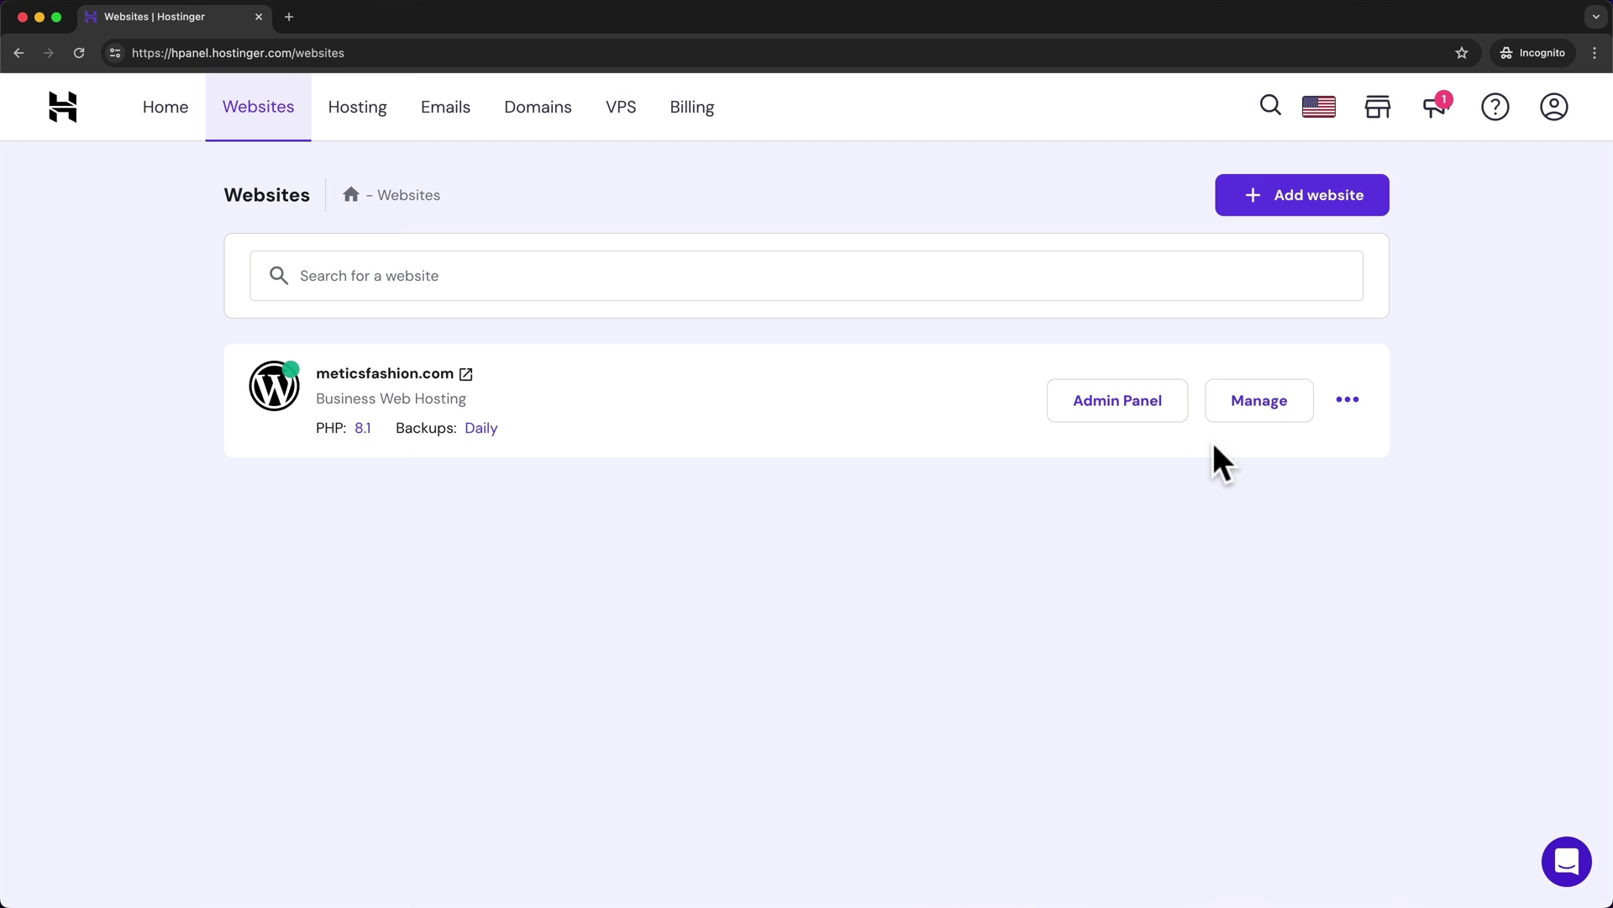
left_click(1233, 405)
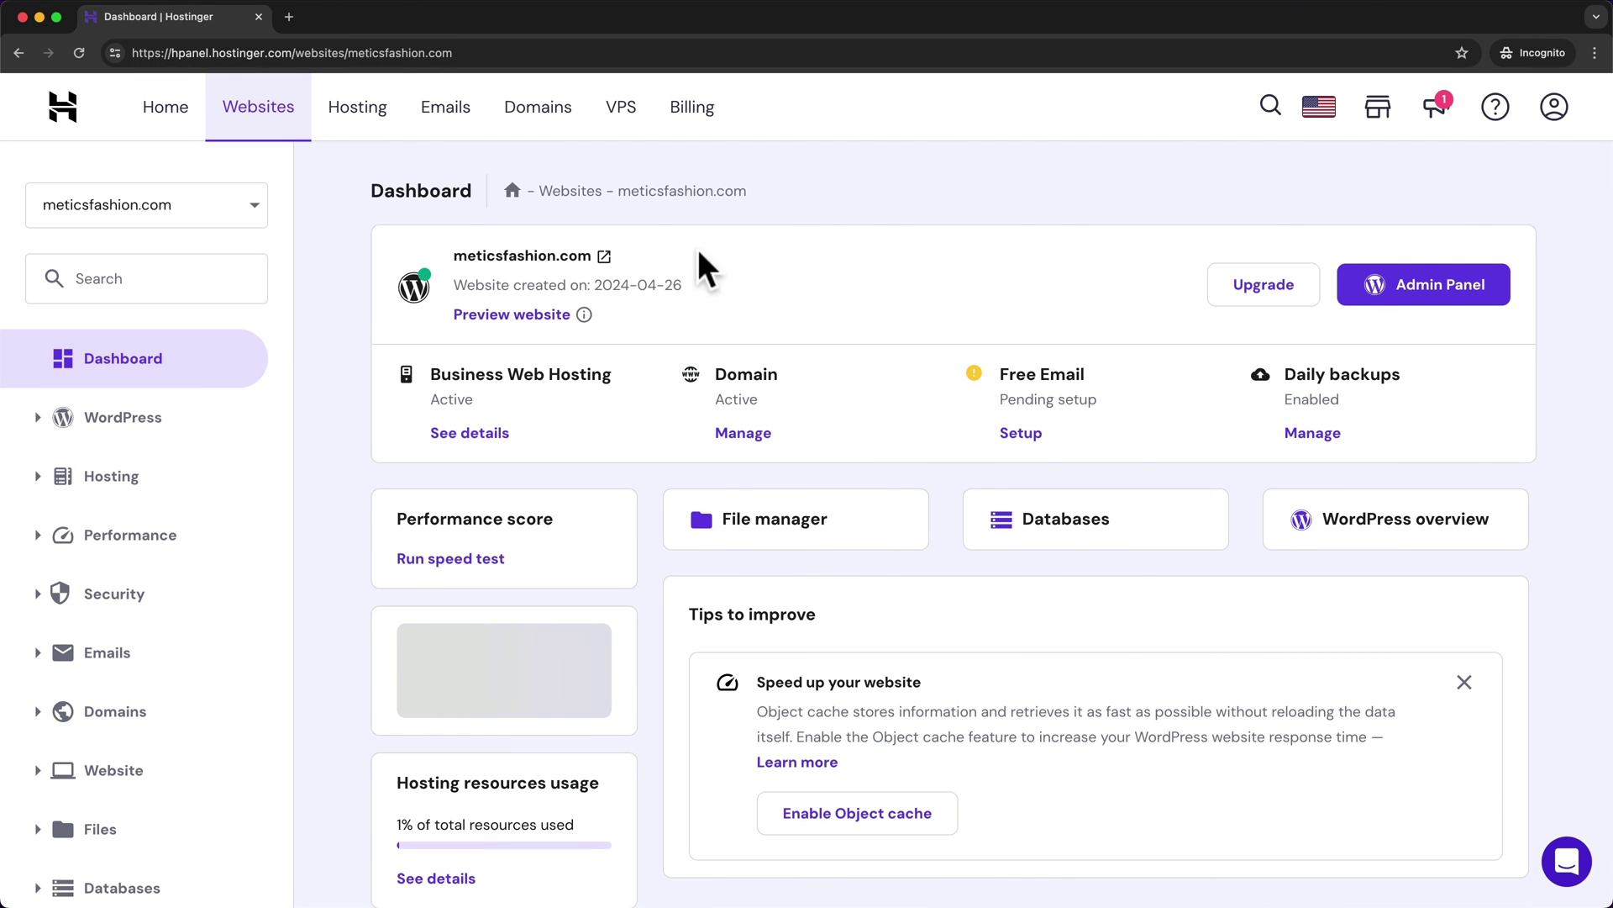